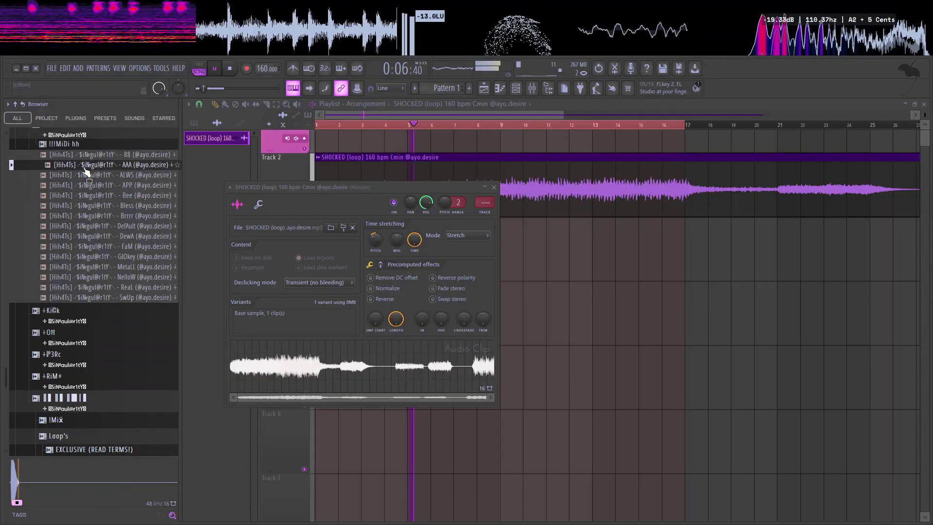
# Step: Audition the hi-hat samples between 88 and Brrr in the drum kit's hi-hat folder
pyautogui.click(85, 175)
pyautogui.click(85, 157)
pyautogui.click(88, 186)
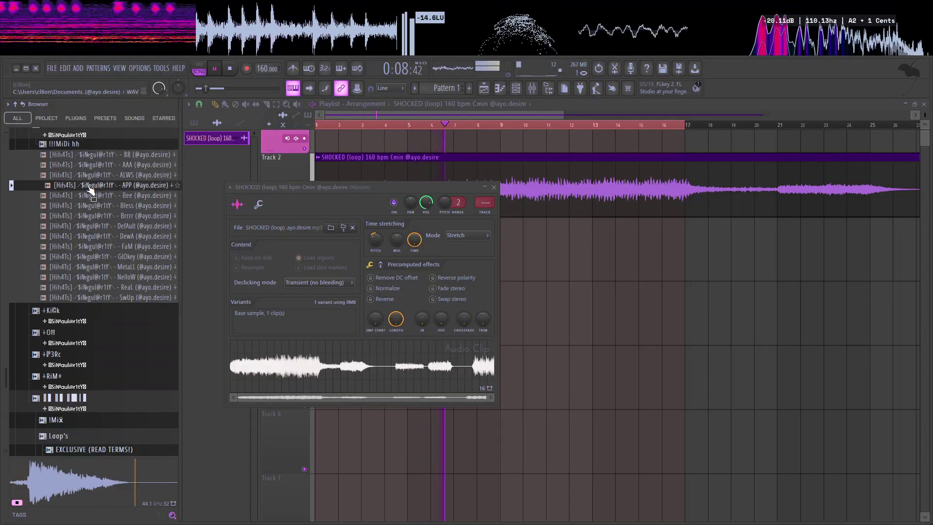
pyautogui.click(91, 196)
pyautogui.click(94, 207)
pyautogui.click(95, 216)
pyautogui.click(92, 197)
pyautogui.click(94, 187)
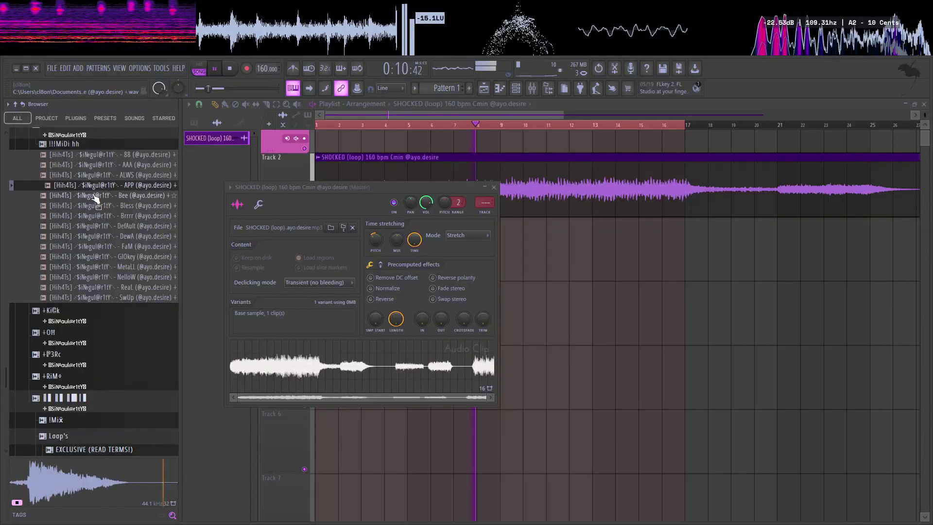
pyautogui.click(94, 177)
pyautogui.click(96, 168)
pyautogui.click(95, 154)
# Step: Open the 88 hi-hat sample in a new channel and apply the itriedtochange volume envelope preset
pyautogui.rightClick(95, 154)
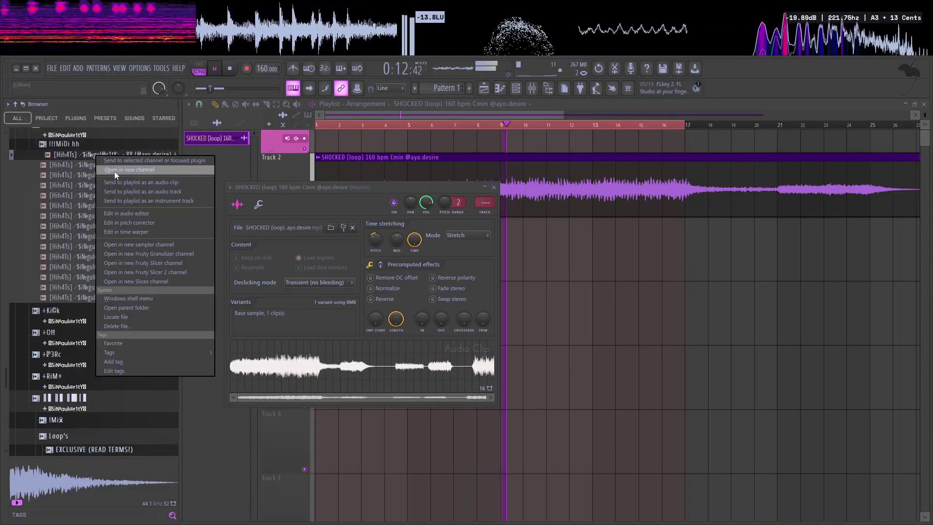
pyautogui.click(115, 171)
pyautogui.click(293, 218)
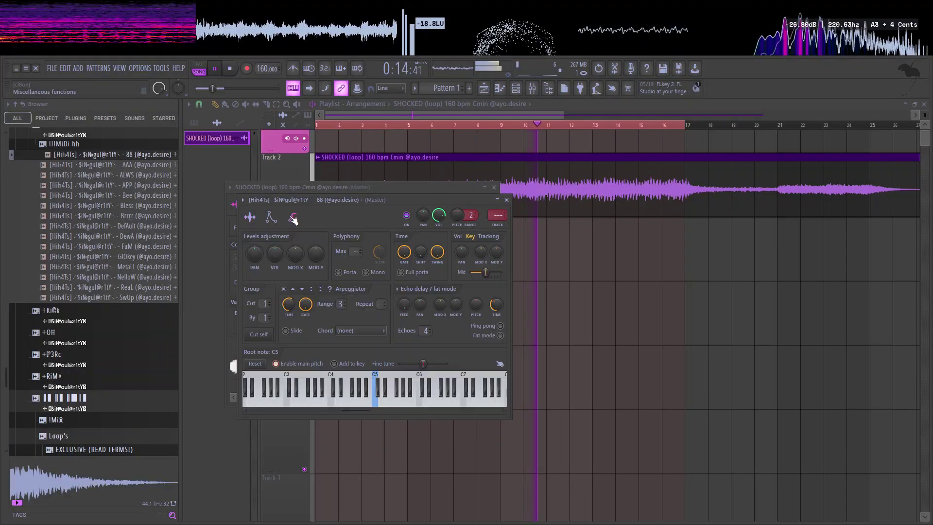
pyautogui.click(271, 218)
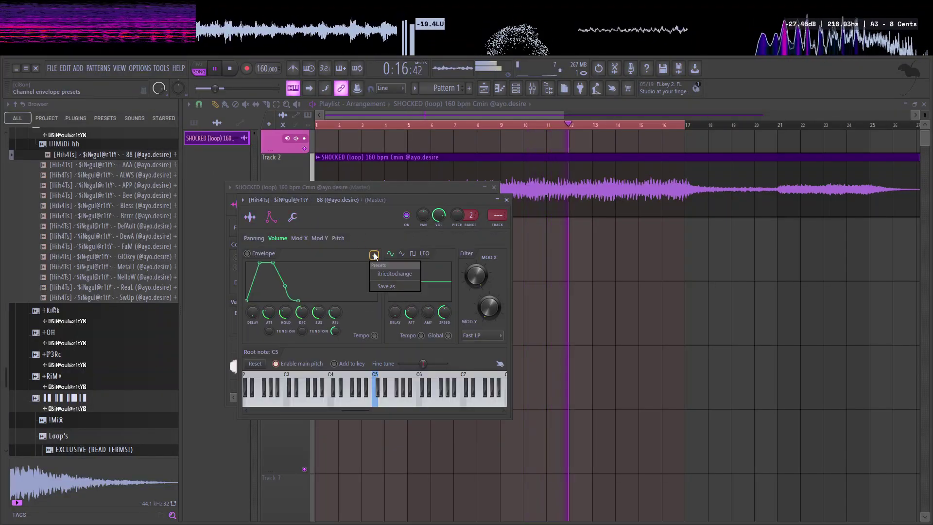
pyautogui.click(378, 274)
pyautogui.click(577, 311)
pyautogui.rightClick(577, 310)
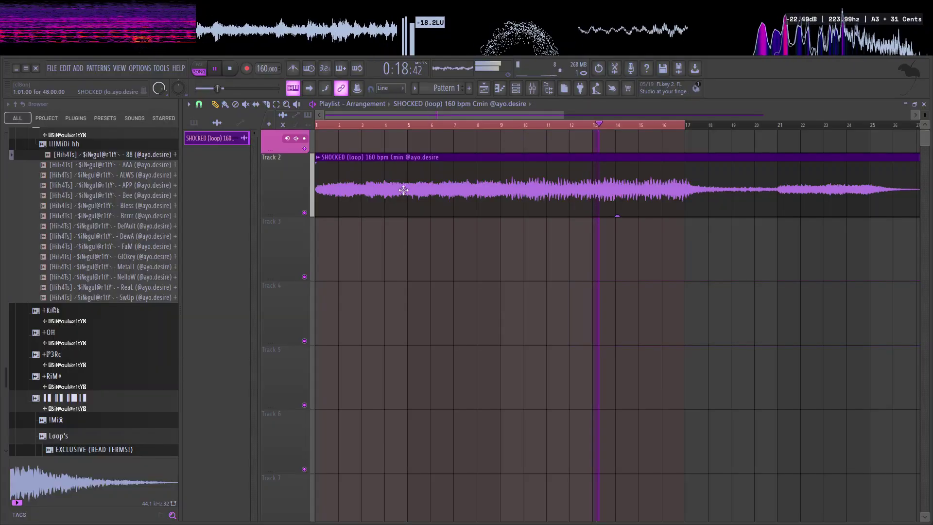
# Step: Move the SHOCKED loop clip up to the melody track and place Pattern 1 clips on Track 2 at bars 1 and 9
pyautogui.scroll(1, 466, 158)
pyautogui.moveTo(434, 208); pyautogui.dragTo(427, 158)
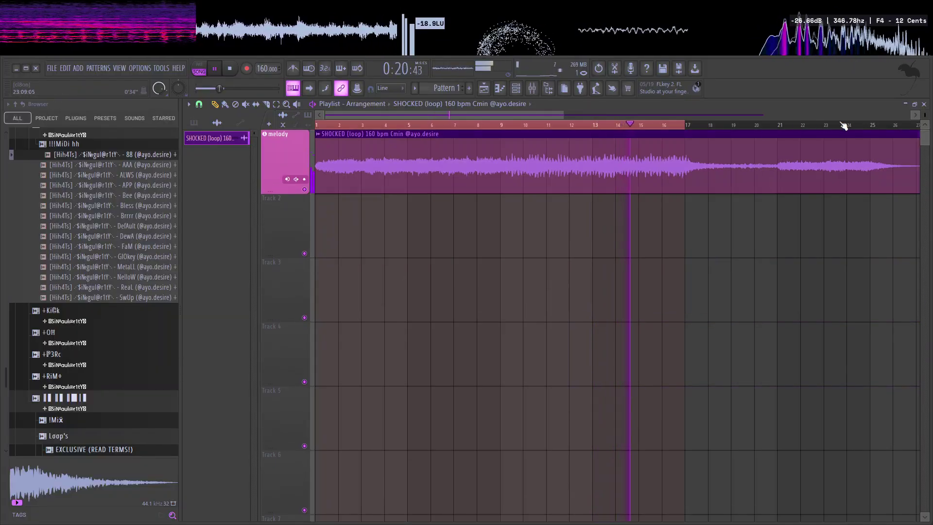
pyautogui.moveTo(924, 116); pyautogui.dragTo(924, 125)
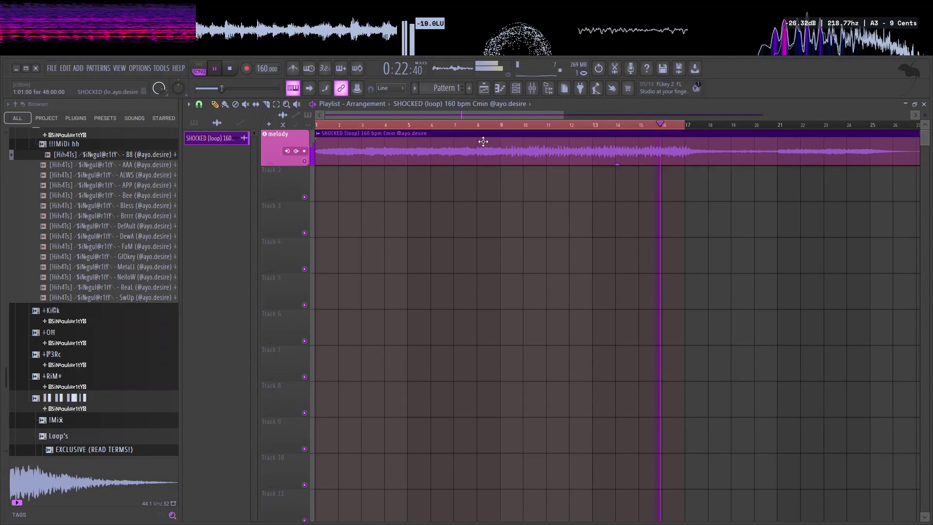
pyautogui.click(443, 88)
pyautogui.click(330, 184)
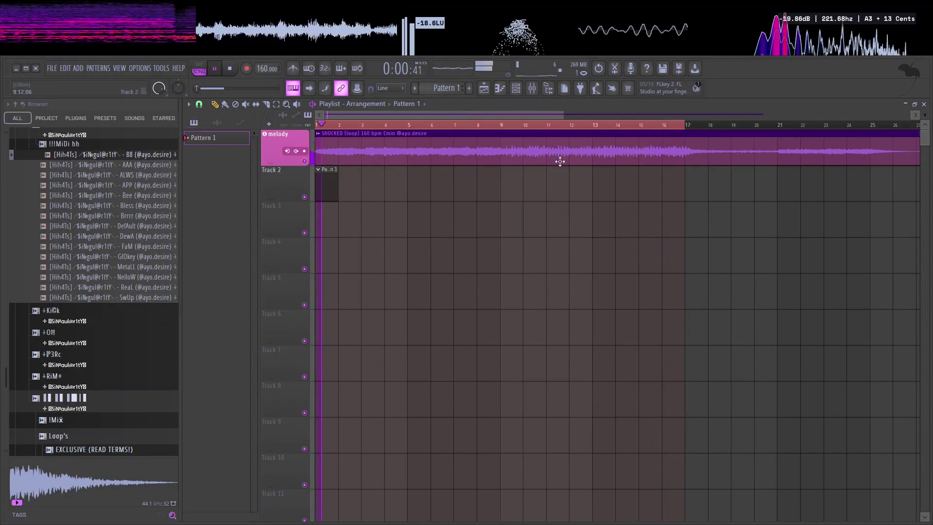
pyautogui.moveTo(924, 116); pyautogui.dragTo(925, 120)
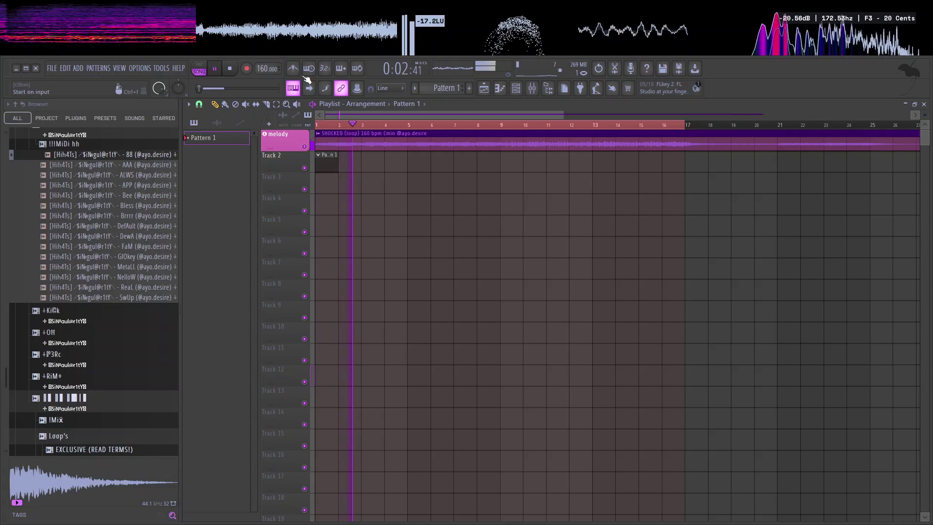
pyautogui.click(508, 164)
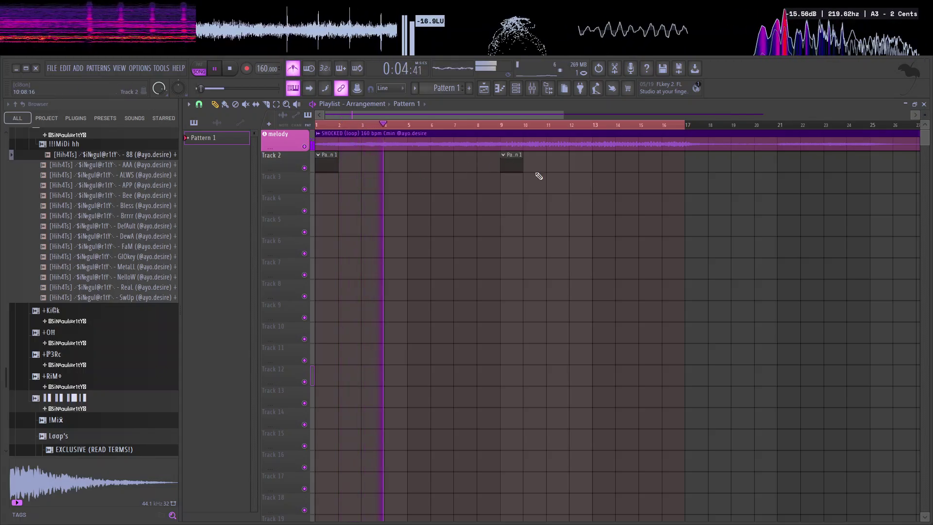
# Step: Expand the !!!MiDi hh folder and bring up the 88 hi-hat channel's piano roll
pyautogui.click(89, 154)
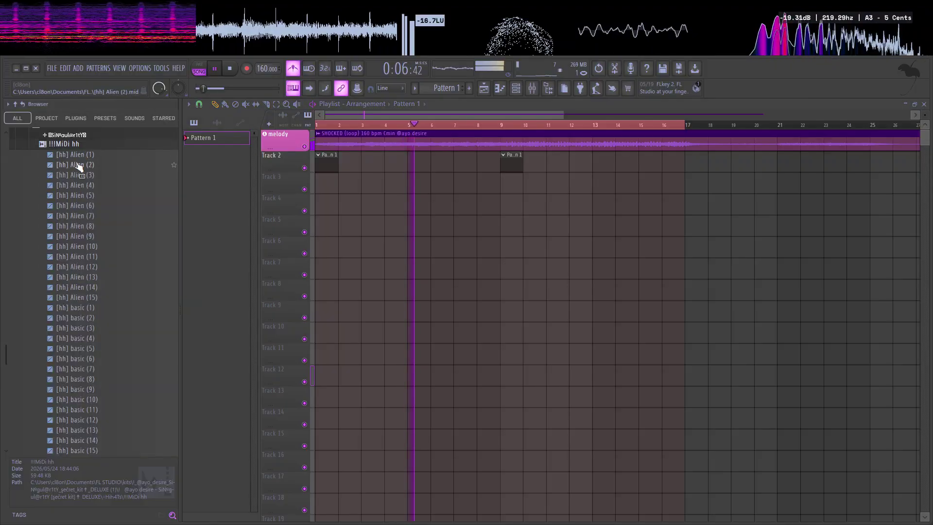
pyautogui.click(79, 176)
pyautogui.click(73, 165)
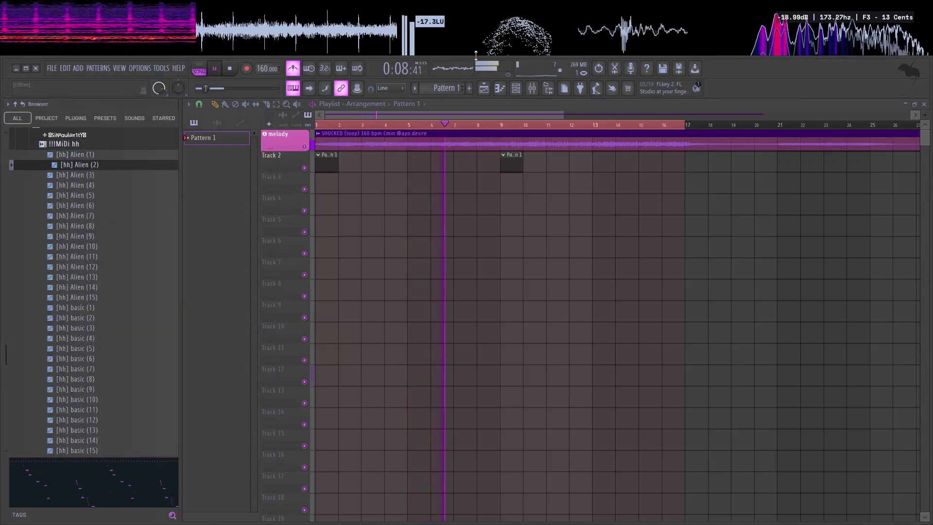
pyautogui.click(503, 90)
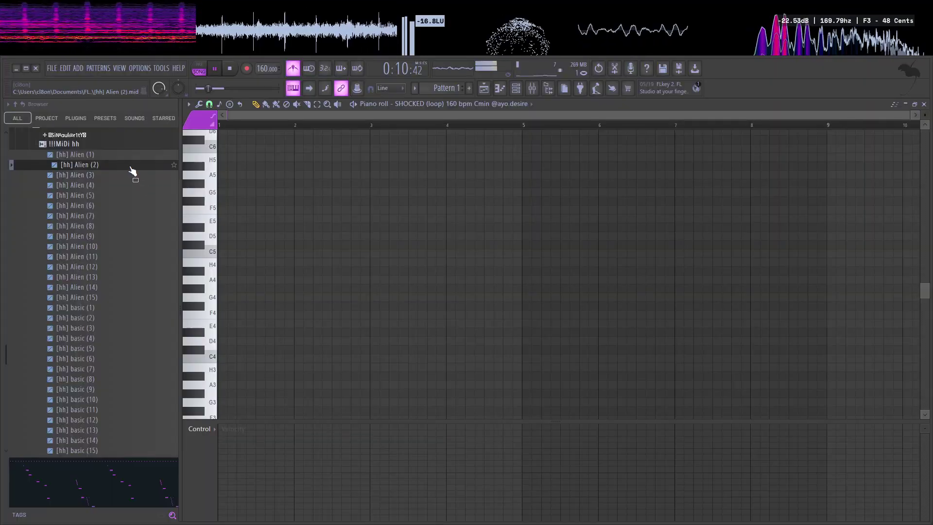
pyautogui.moveTo(132, 171); pyautogui.dragTo(107, 181)
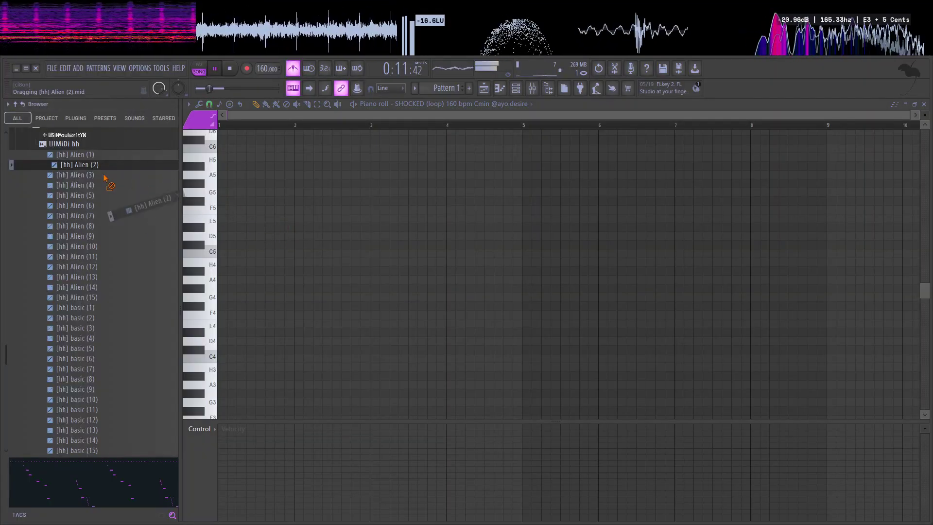
pyautogui.click(439, 101)
pyautogui.click(438, 164)
# Step: Import the [hh] Alien (2) MIDI file into the 88 hi-hat's piano roll and check its notes
pyautogui.moveTo(119, 166); pyautogui.dragTo(341, 271)
pyautogui.click(535, 321)
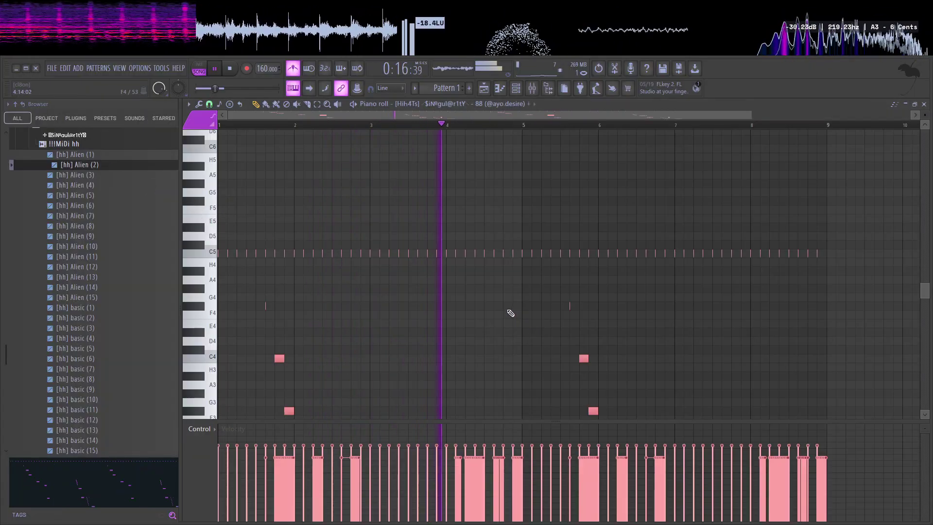
pyautogui.scroll(-10, 591, 269)
# Step: Preview the note patterns of the hi-hat MIDI files from [hh] Alien (1) through Alien (7)
pyautogui.moveTo(72, 154); pyautogui.dragTo(64, 162)
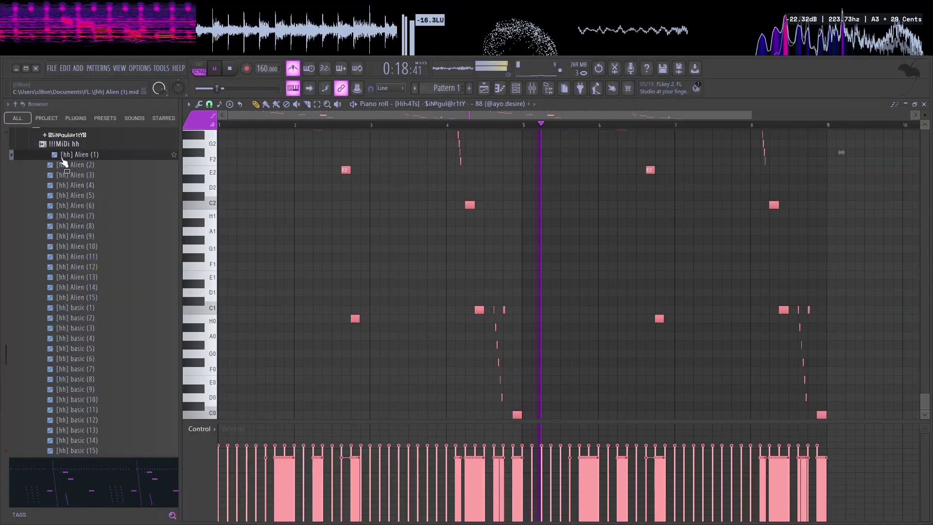
pyautogui.press('Down')
pyautogui.press('Down')
pyautogui.press('Down')
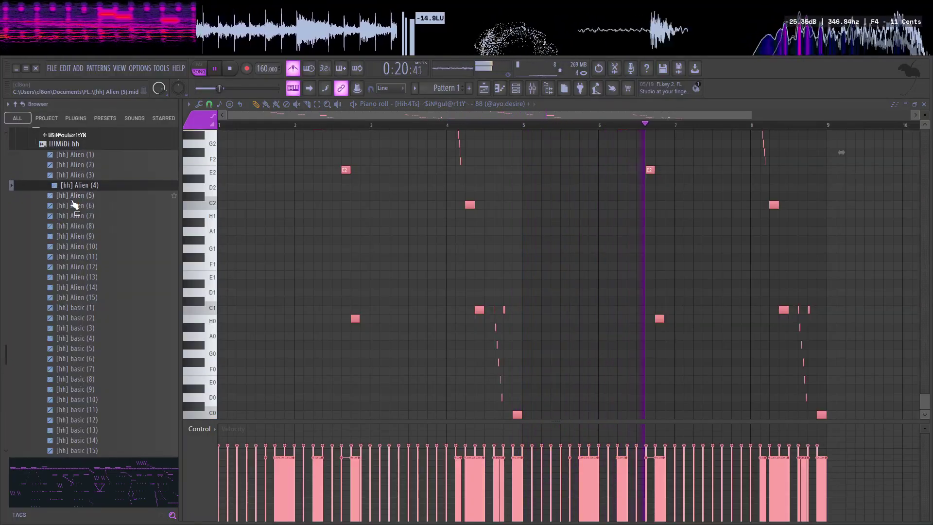
pyautogui.press('Down')
pyautogui.press('Down')
pyautogui.press('Down')
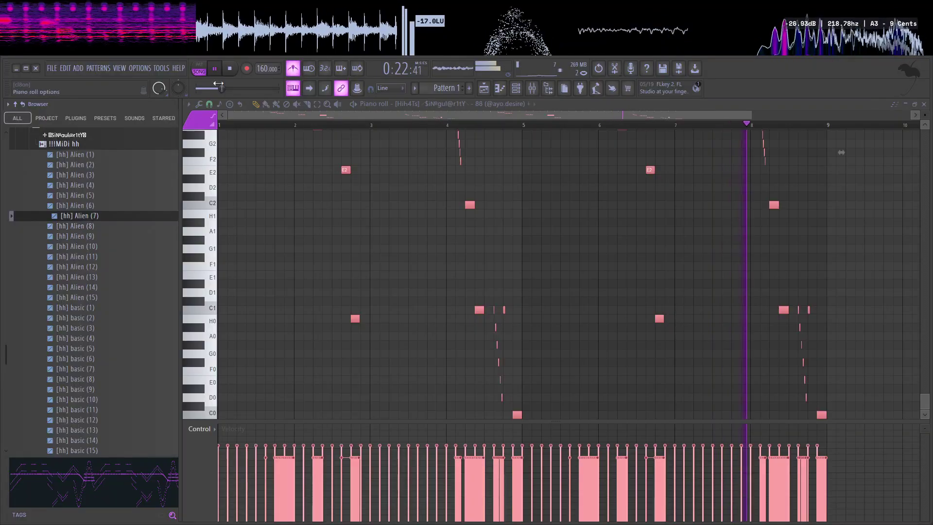
# Step: Import all tracks of the [hh] Alien (8) MIDI file into the 88 hi-hat's piano roll, replacing the existing notes
pyautogui.moveTo(99, 236); pyautogui.dragTo(253, 266)
pyautogui.click(100, 246)
pyautogui.moveTo(160, 261); pyautogui.dragTo(354, 279)
pyautogui.click(100, 236)
pyautogui.click(100, 226)
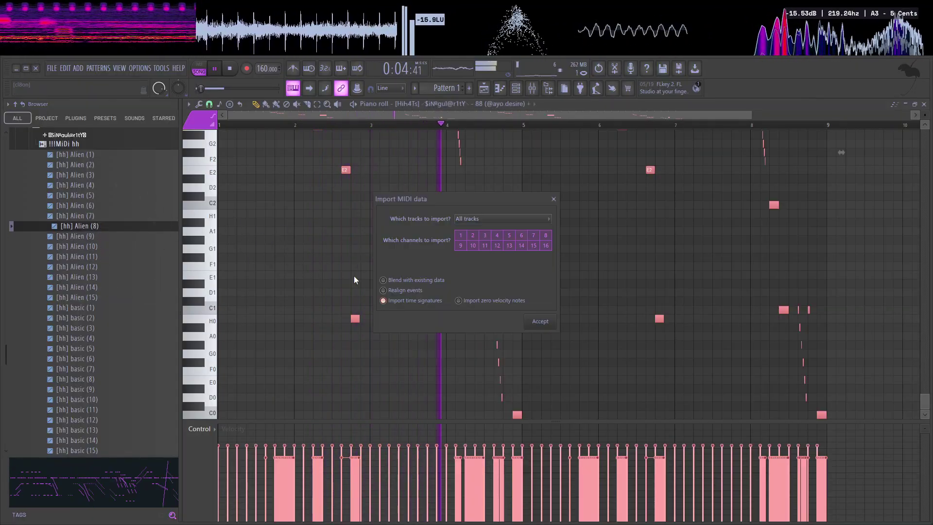
pyautogui.click(519, 320)
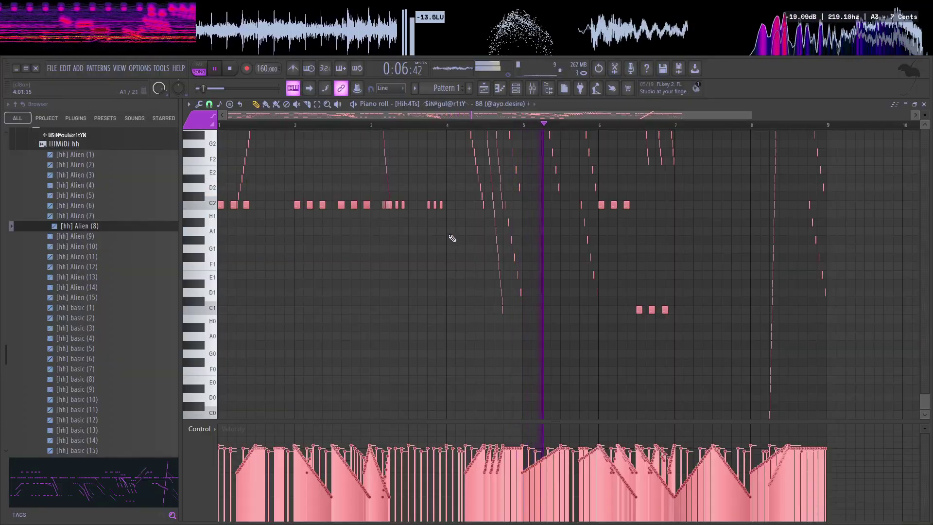
# Step: Examine the imported hi-hat notes across the full pitch range and through the end of the pattern
pyautogui.scroll(6, 451, 237)
pyautogui.scroll(3, 288, 127)
pyautogui.scroll(5, 290, 140)
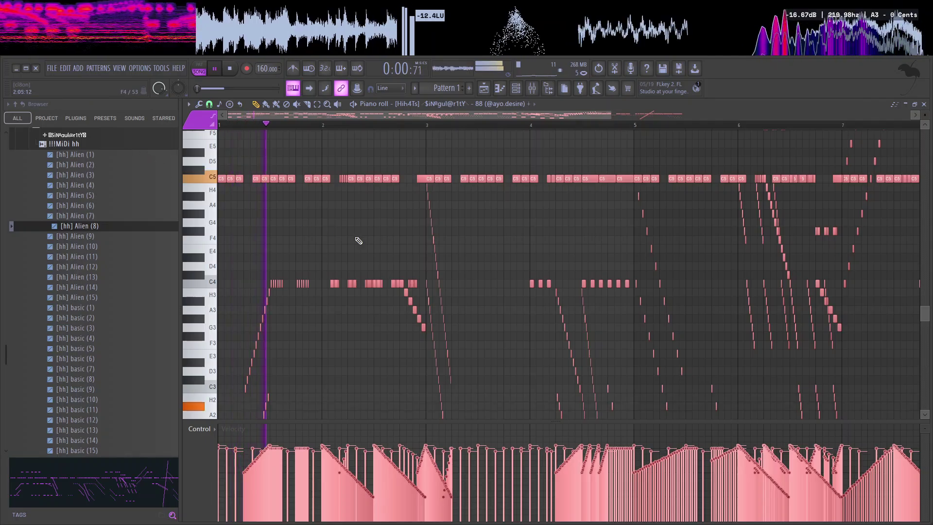
pyautogui.scroll(-6, 483, 277)
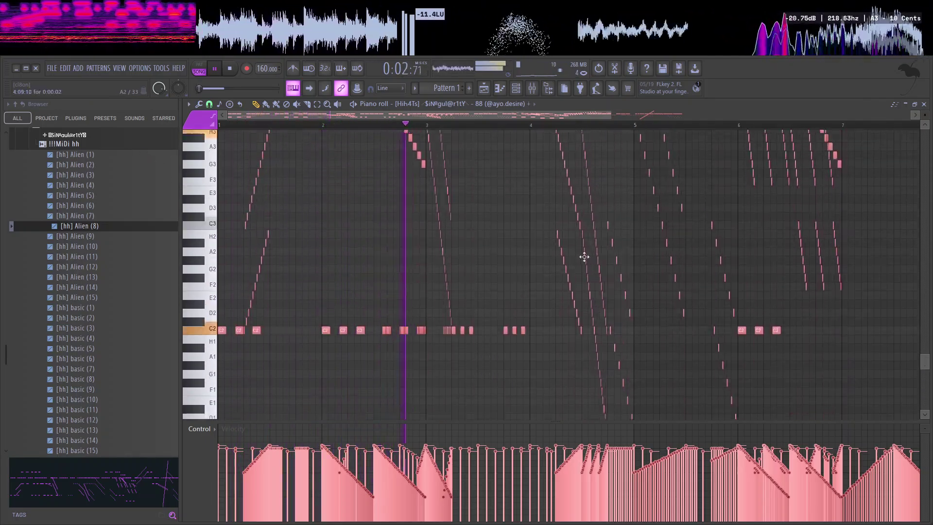
pyautogui.scroll(1, 584, 257)
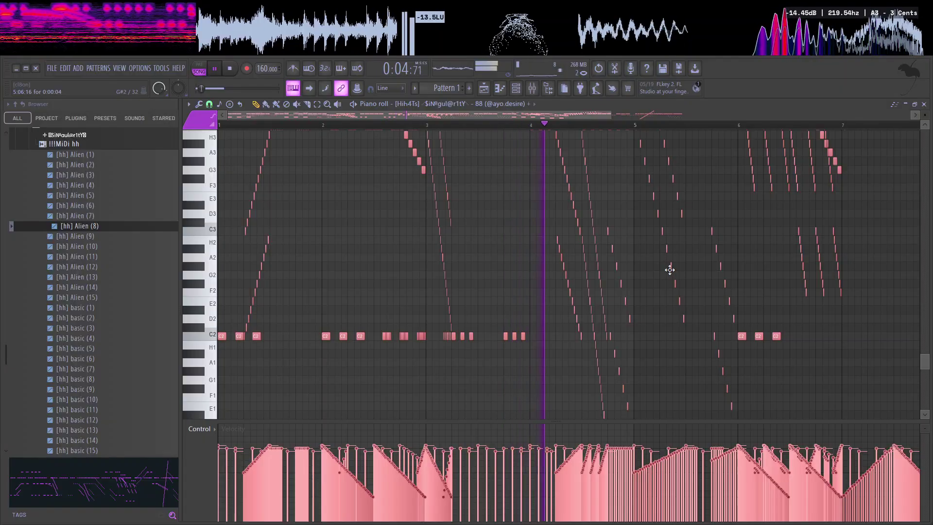
pyautogui.moveTo(534, 116); pyautogui.dragTo(691, 198)
pyautogui.scroll(-5, 714, 230)
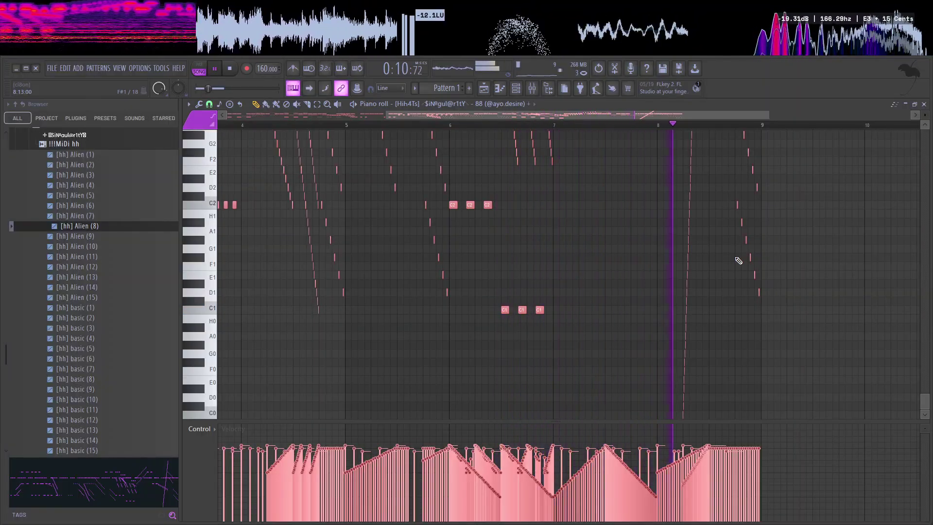
# Step: Show the channel rack and collapse the hi-hat MIDI and sample folders in the kit
pyautogui.press('F6')
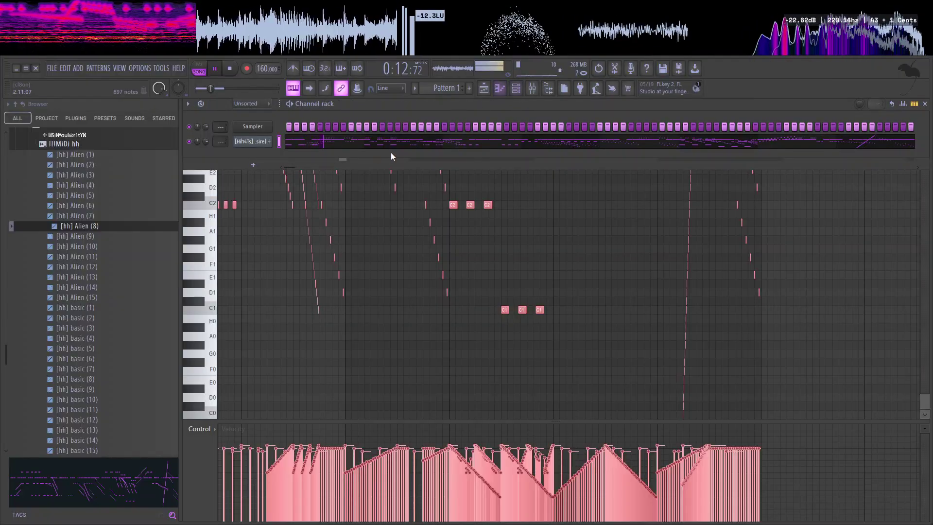
pyautogui.click(90, 147)
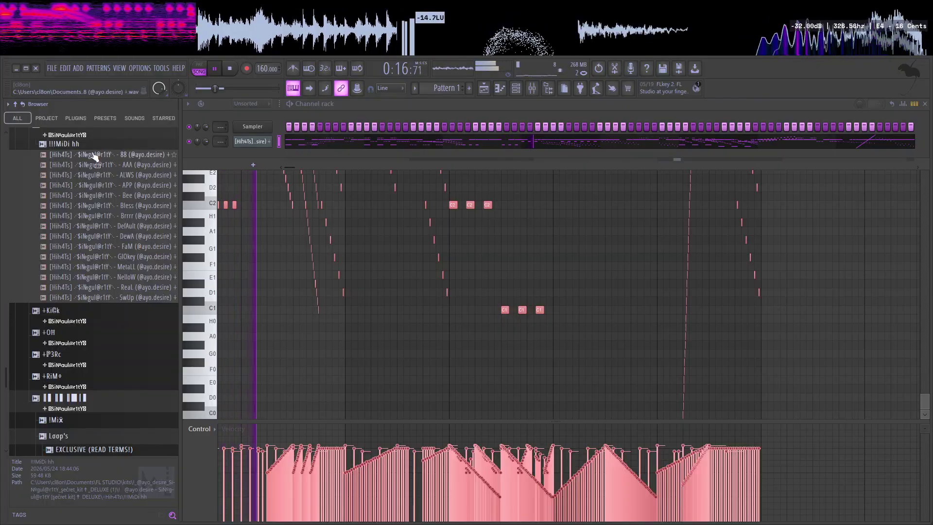
pyautogui.click(20, 141)
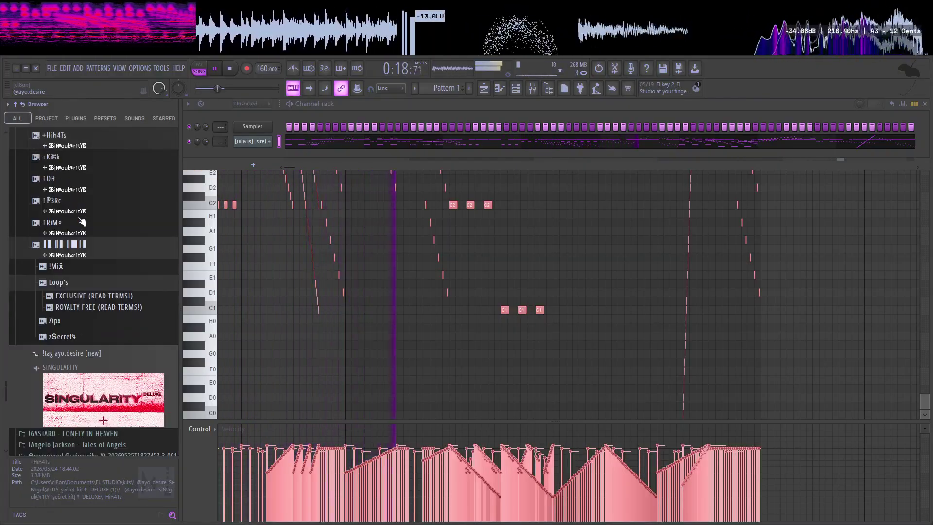
pyautogui.scroll(3, 78, 249)
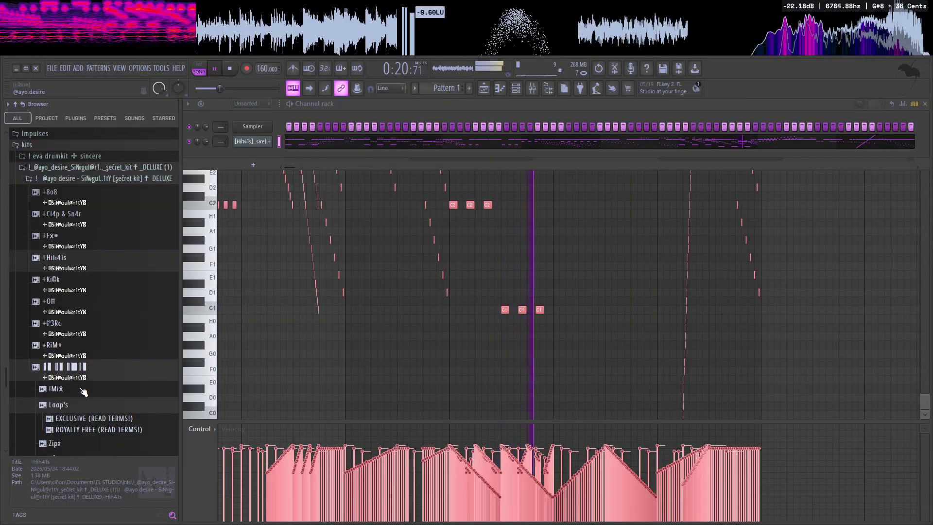
# Step: Expand the kit's RiM folder and open the 3D rim sample in a new channel
pyautogui.click(83, 353)
pyautogui.click(86, 352)
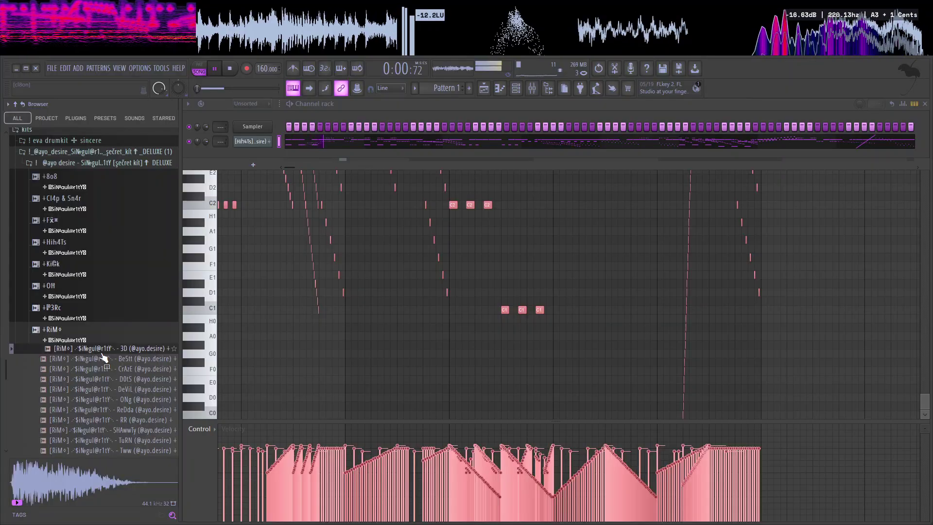
pyautogui.rightClick(101, 352)
pyautogui.click(136, 310)
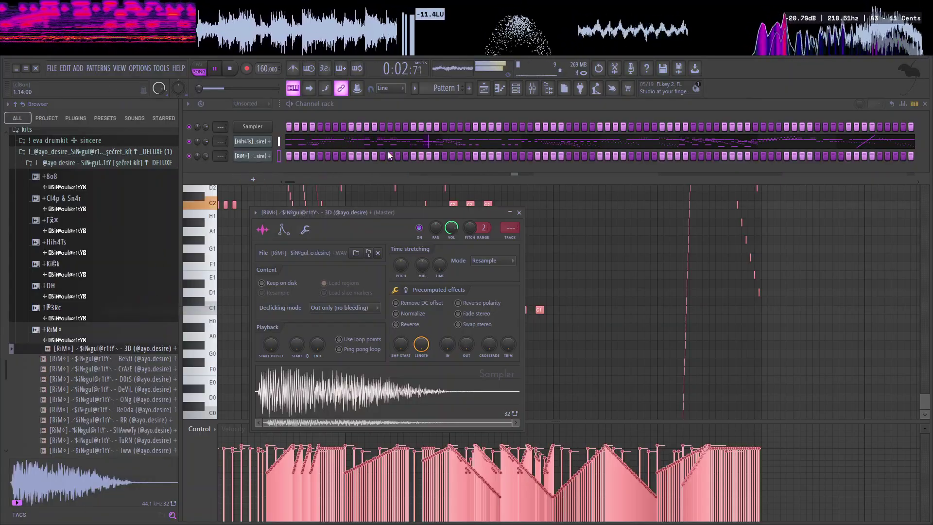
# Step: Program C5 notes for the 3D rim in its piano roll on beat 3 of bars 1, 3, 5 and 7
pyautogui.rightClick(264, 156)
pyautogui.click(333, 156)
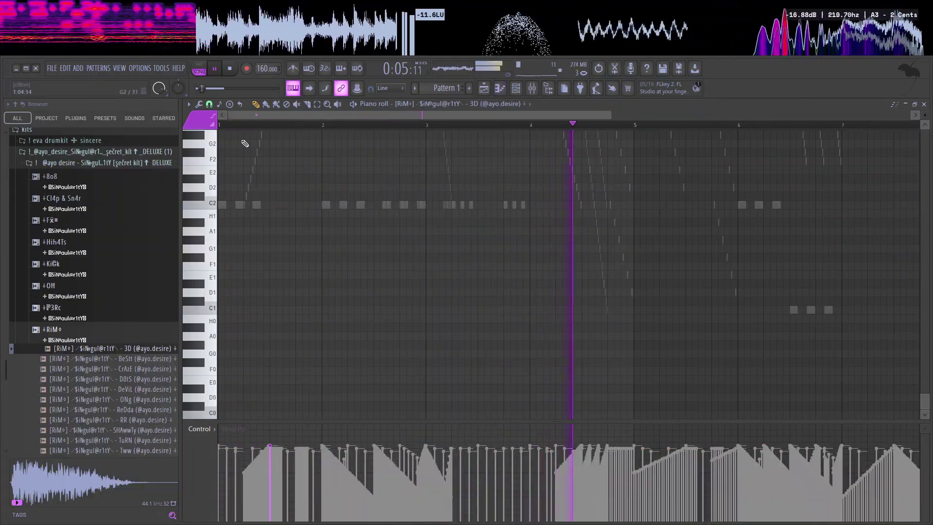
pyautogui.scroll(8, 283, 208)
pyautogui.press('space')
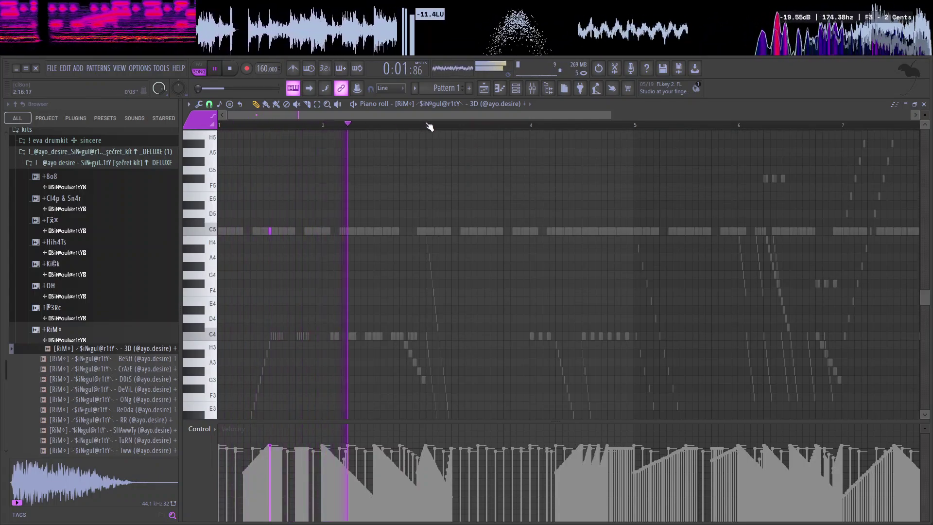
pyautogui.moveTo(427, 126); pyautogui.dragTo(50, 165)
pyautogui.hotkey('ctrl', 's')
pyautogui.click(577, 183)
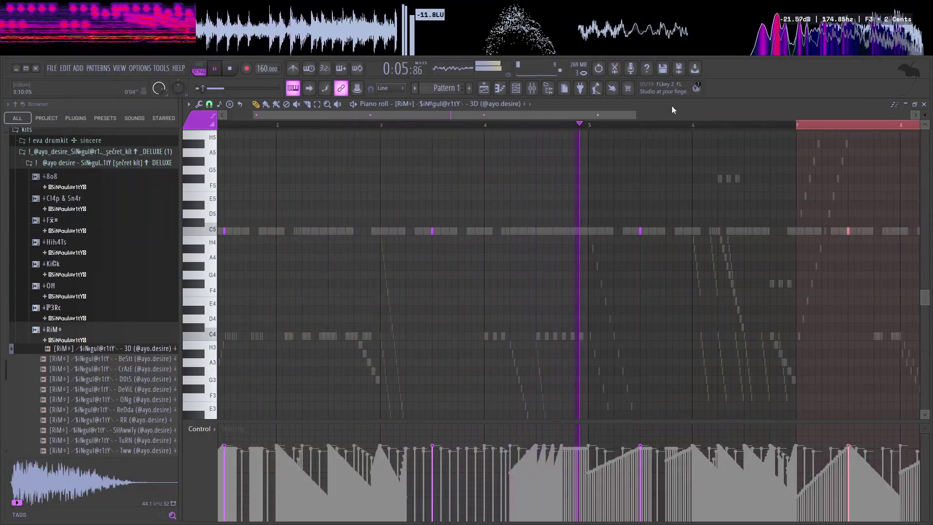
# Step: Show the channel rack, collapse the kit's RiM folder and expand its Cl4p & Sn4r folder
pyautogui.click(517, 90)
pyautogui.click(82, 338)
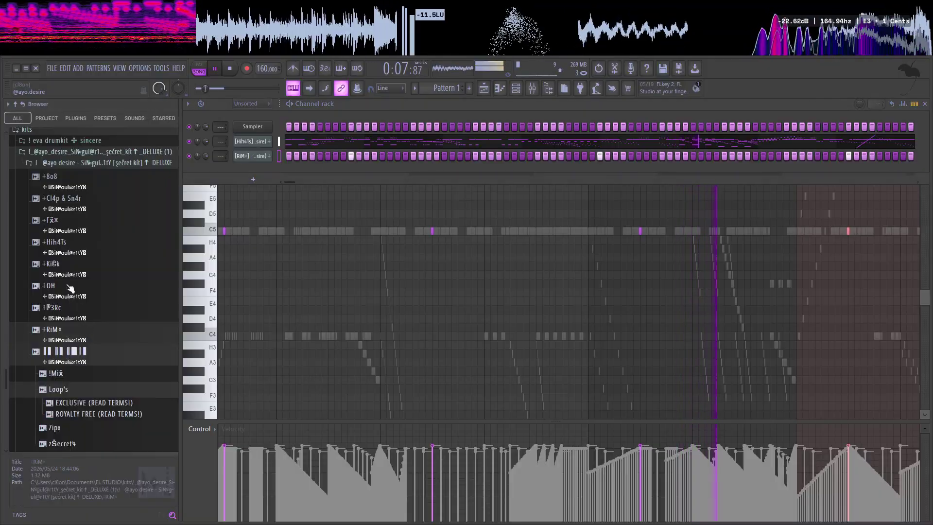
pyautogui.click(67, 209)
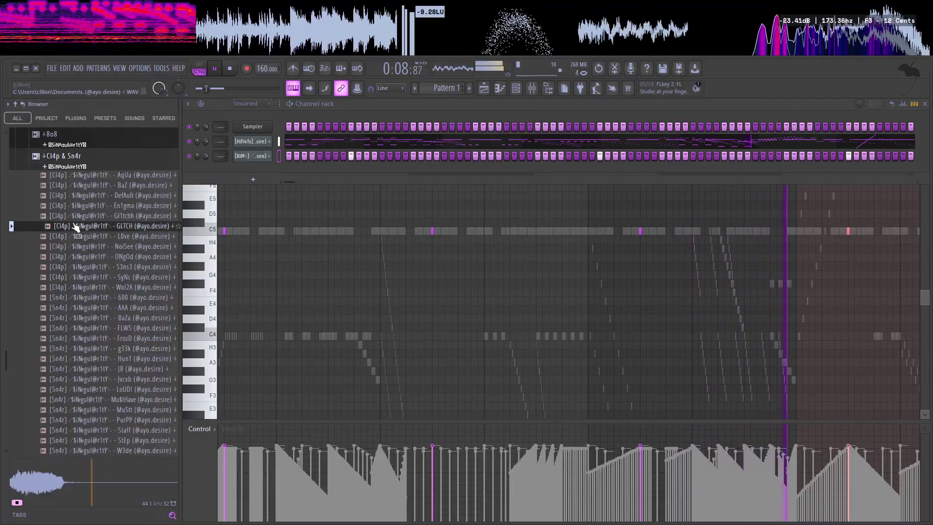
# Step: Audition the first clap samples, load the DefAult clap into a new channel and enable Normalize for it
pyautogui.click(85, 179)
pyautogui.click(87, 185)
pyautogui.click(90, 195)
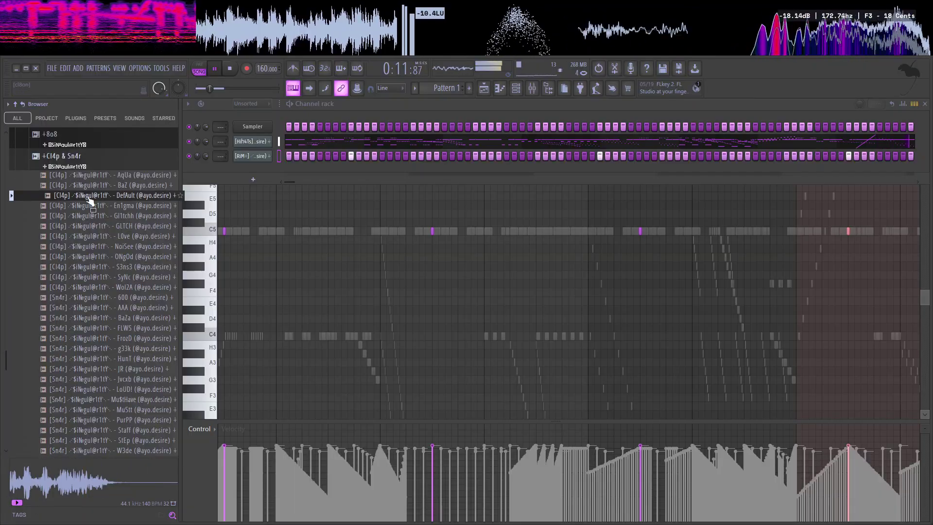
pyautogui.moveTo(190, 185); pyautogui.dragTo(204, 167)
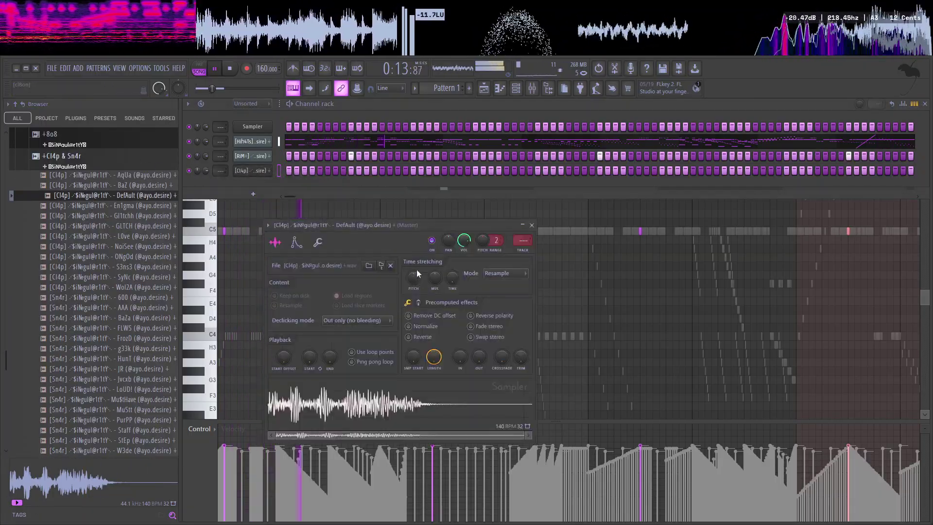
pyautogui.click(443, 327)
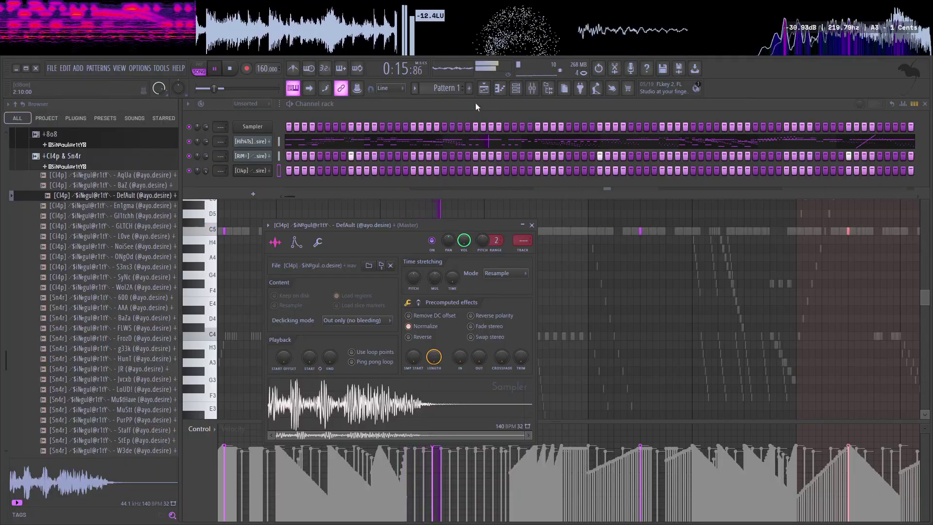
# Step: Program C5 notes for the DefAult clap in its piano roll on beat 3 of bars 2, 4, 6 and 8
pyautogui.click(500, 88)
pyautogui.moveTo(257, 124); pyautogui.dragTo(38, 166)
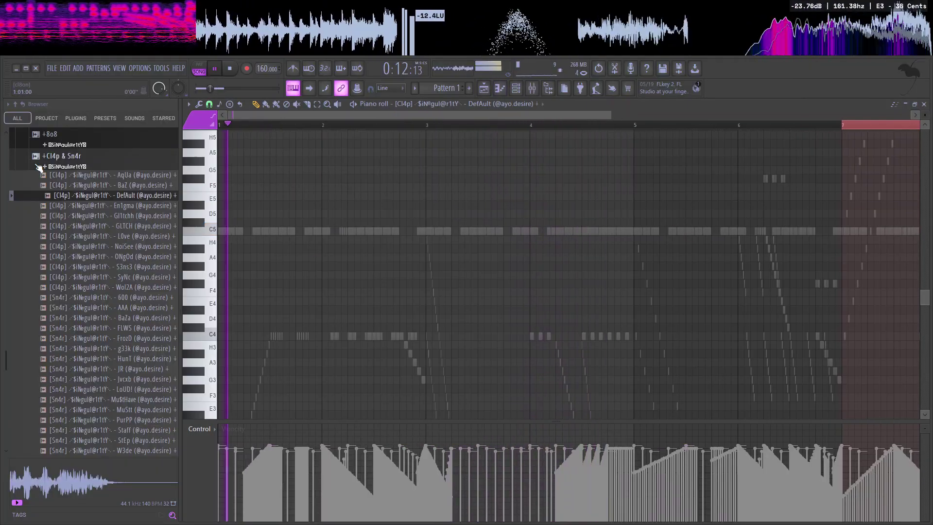
pyautogui.click(376, 232)
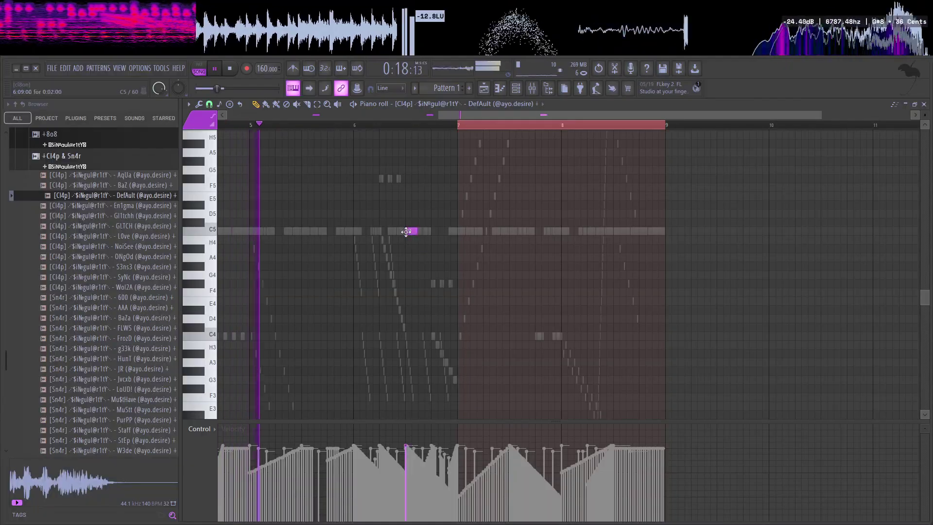
pyautogui.click(616, 232)
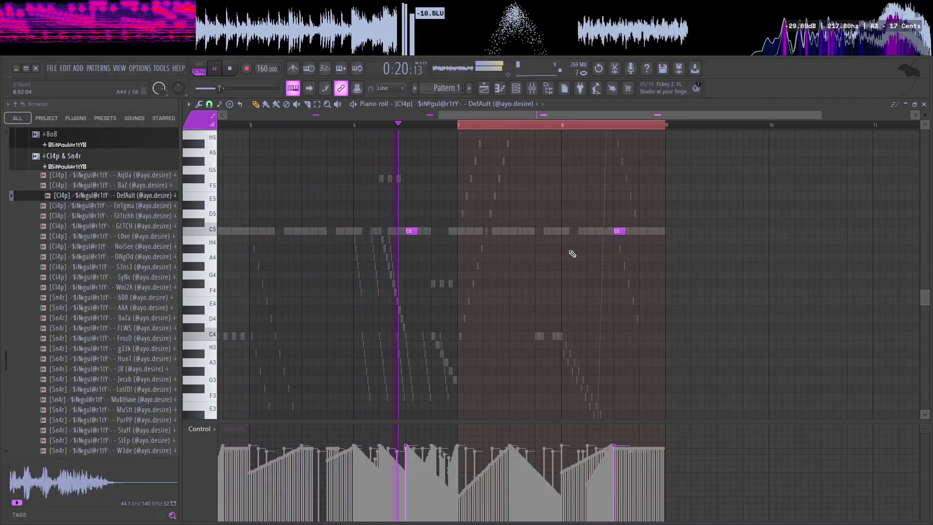
# Step: Show the channel rack, collapse the clap folder and expand the !EXPERIMENTAL subfolder of the kit's 8o8 folder
pyautogui.click(517, 88)
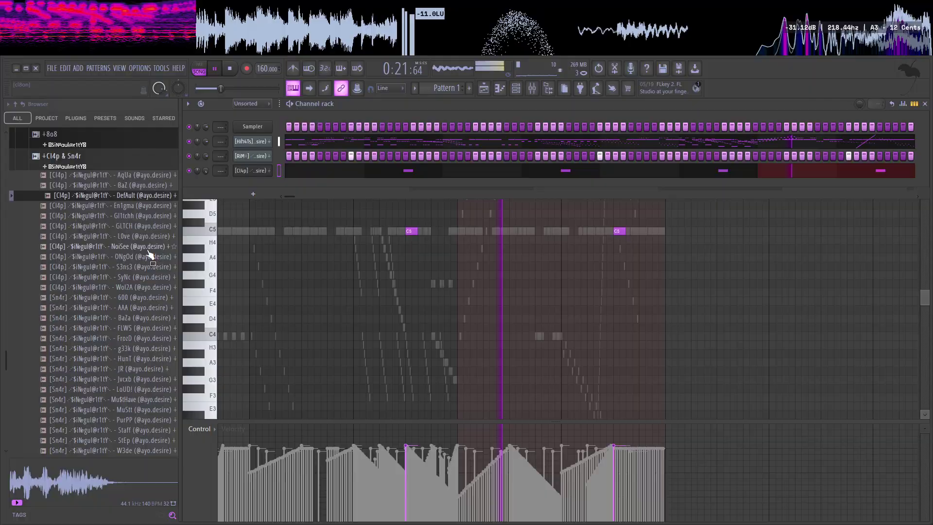
pyautogui.click(80, 158)
pyautogui.click(69, 145)
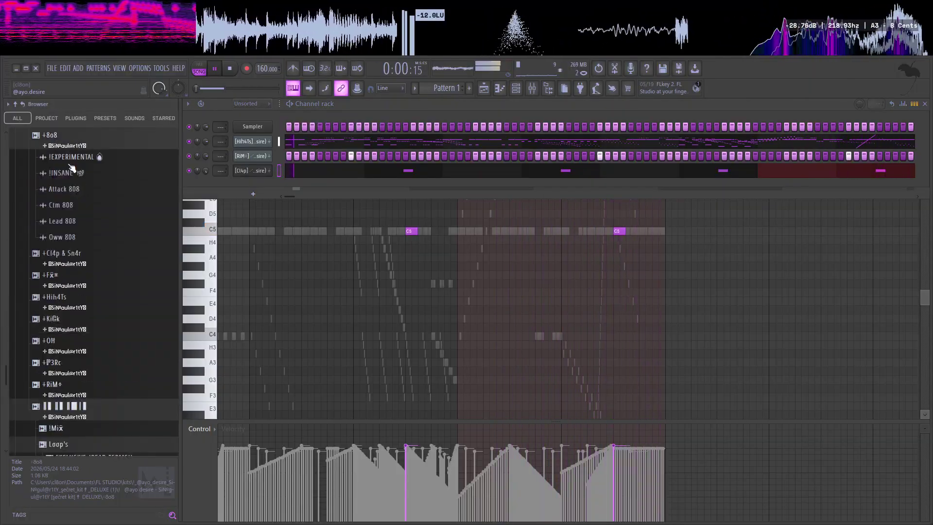
pyautogui.click(72, 158)
# Step: Audition the !EXPERIMENTAL 808 samples from 1 to 14 over the playing loop and stop the playback
pyautogui.click(76, 168)
pyautogui.click(78, 177)
pyautogui.click(80, 186)
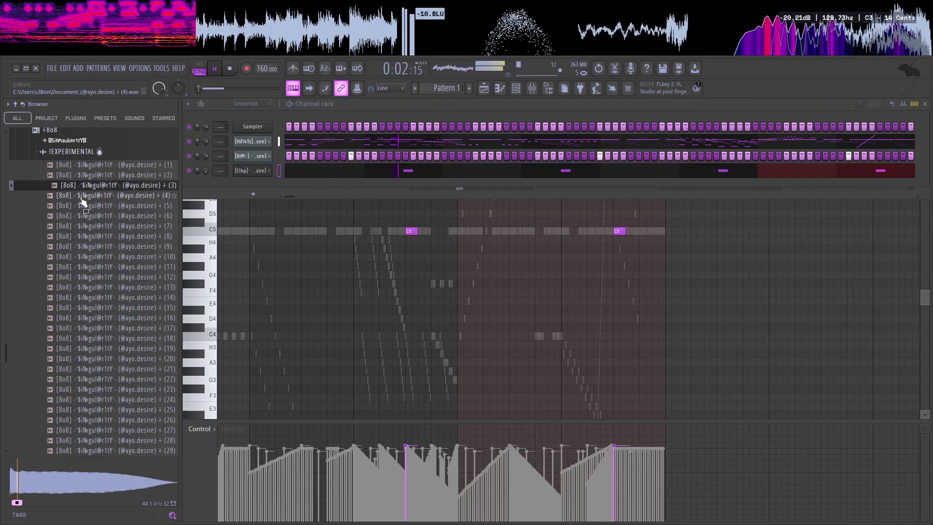
pyautogui.click(82, 195)
pyautogui.click(85, 206)
pyautogui.click(89, 216)
pyautogui.click(93, 226)
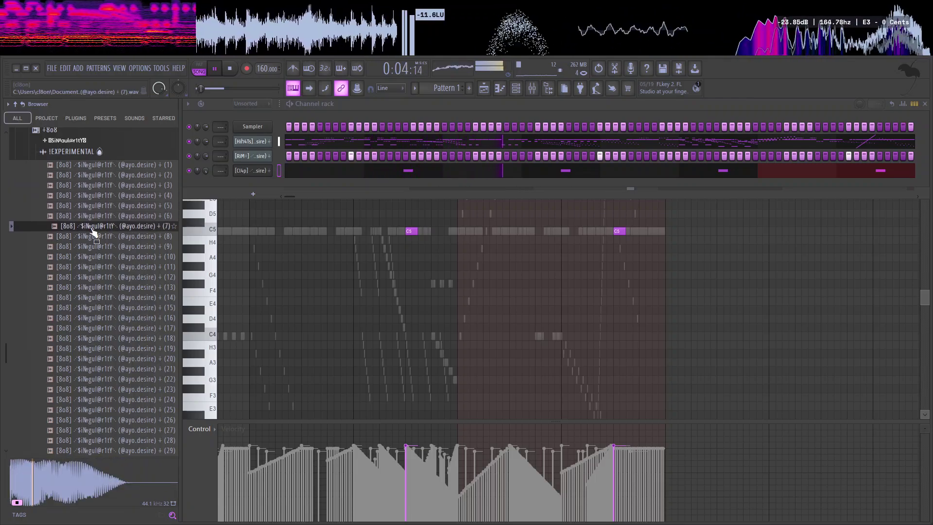
pyautogui.click(91, 218)
pyautogui.click(91, 227)
pyautogui.click(95, 237)
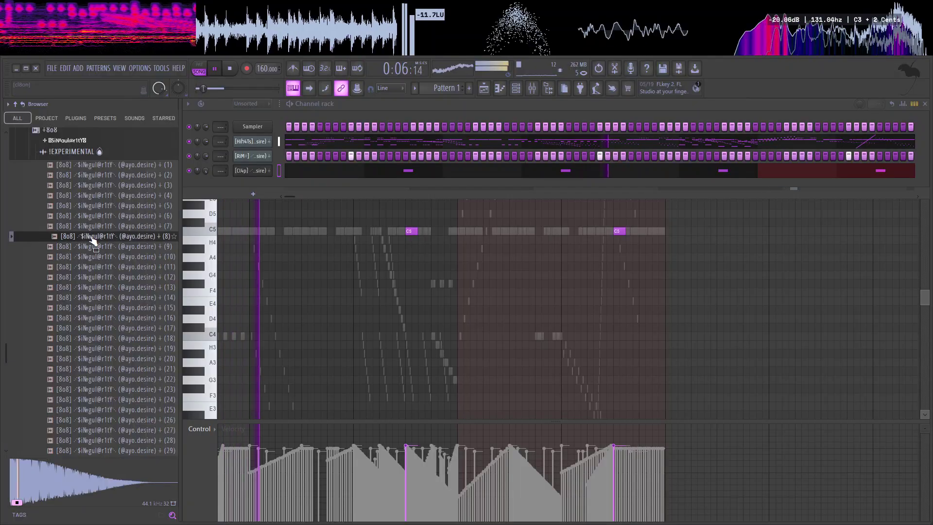
pyautogui.click(97, 247)
pyautogui.click(100, 257)
pyautogui.click(101, 267)
pyautogui.click(103, 288)
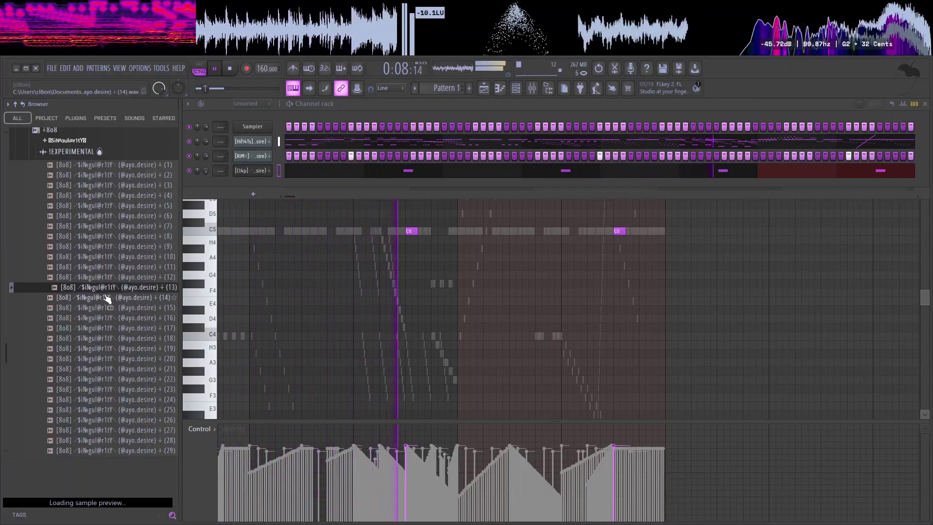
pyautogui.click(104, 298)
pyautogui.click(103, 291)
pyautogui.press('space')
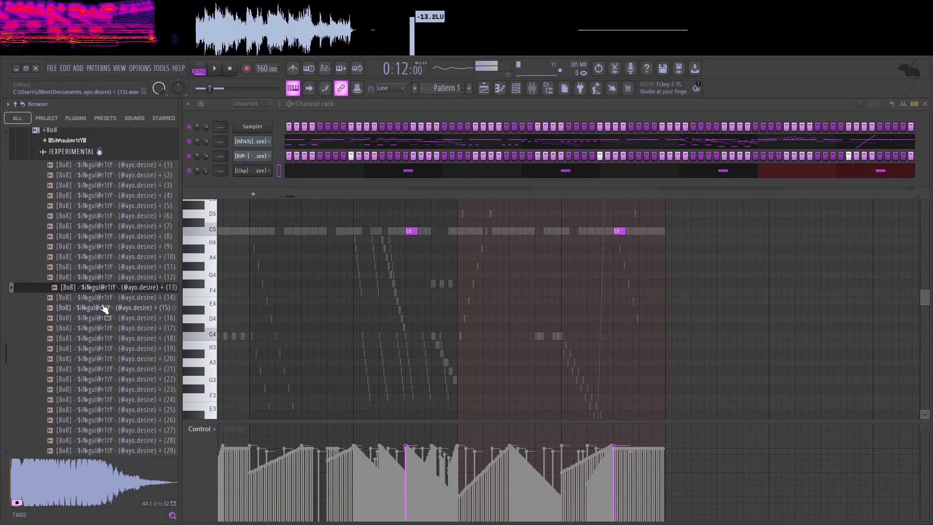
# Step: Audition the remaining !EXPERIMENTAL 808 samples from 16 to 29 without the loop
pyautogui.click(103, 319)
pyautogui.click(104, 329)
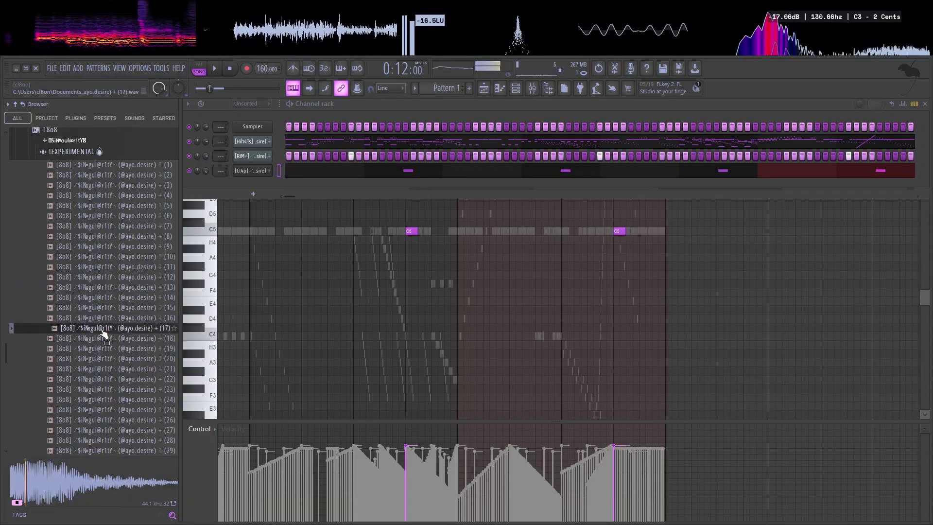
pyautogui.scroll(-4, 119, 321)
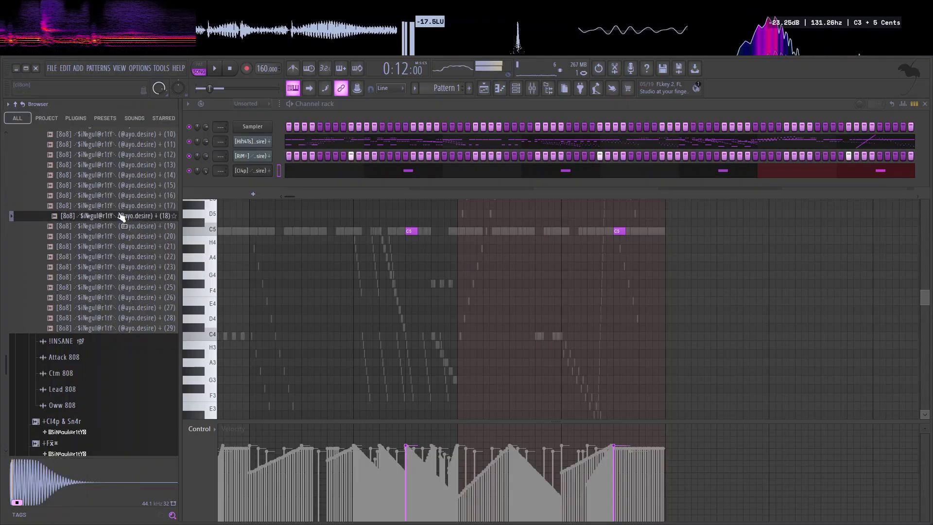
pyautogui.click(121, 216)
pyautogui.click(121, 227)
pyautogui.click(121, 237)
pyautogui.click(122, 248)
pyautogui.click(121, 258)
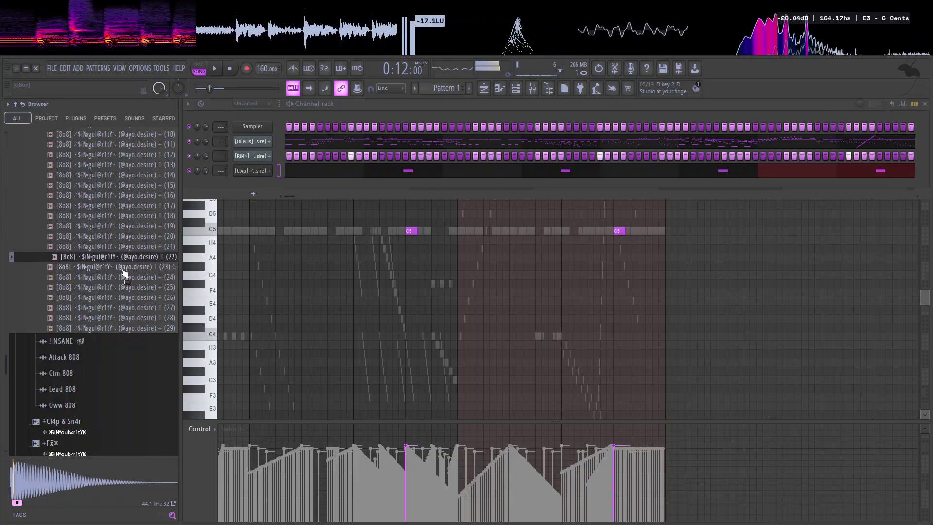
pyautogui.click(120, 268)
pyautogui.click(116, 277)
pyautogui.click(110, 289)
pyautogui.click(98, 300)
pyautogui.click(92, 318)
pyautogui.click(89, 329)
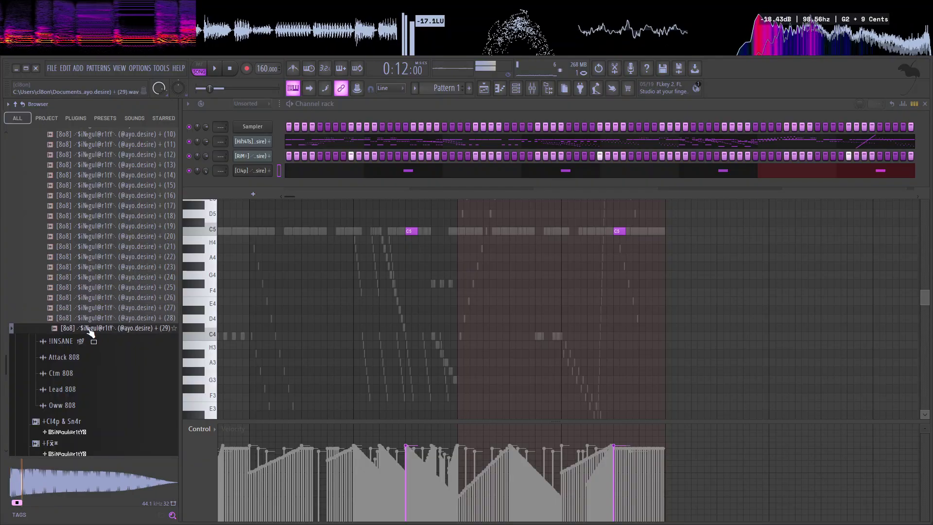
# Step: Expand the !INSANE 808 subfolder and audition the Blast3r, BrAzY and CrOss samples
pyautogui.click(80, 343)
pyautogui.click(84, 310)
pyautogui.click(84, 300)
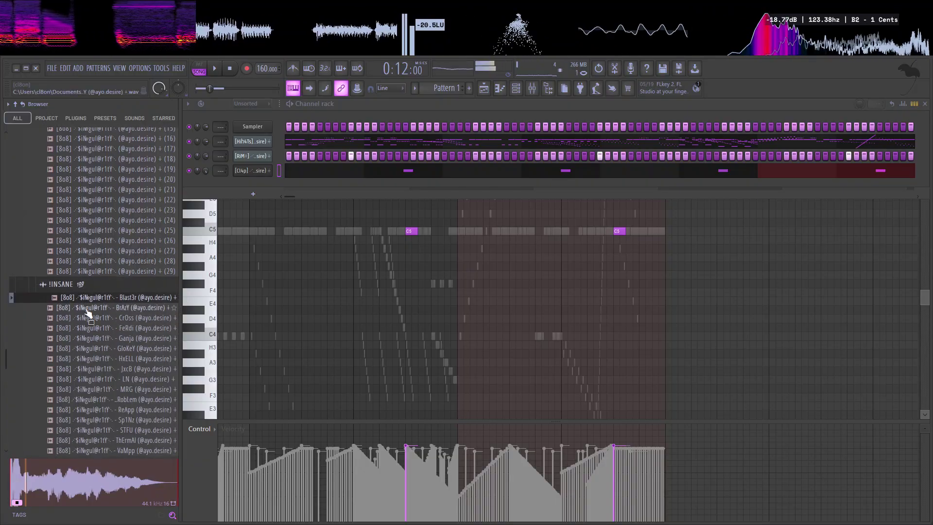
pyautogui.click(93, 318)
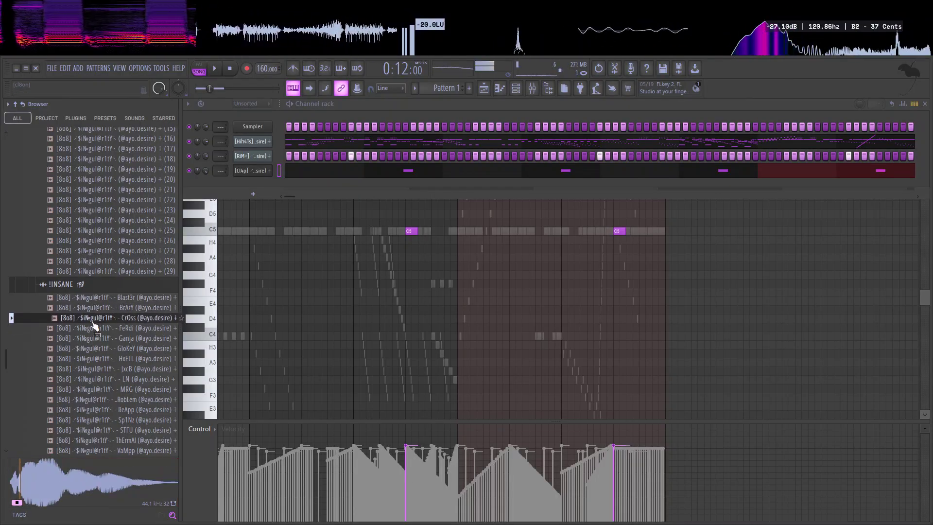
# Step: Load the CrOss and BrAzY 808 samples into new channels and start the song playback
pyautogui.rightClick(91, 319)
pyautogui.click(96, 310)
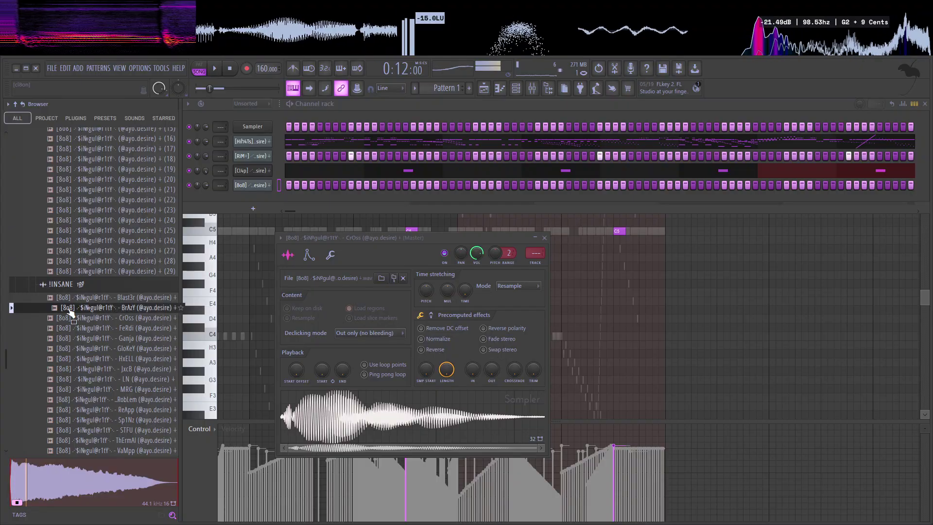
pyautogui.rightClick(68, 307)
pyautogui.click(81, 310)
pyautogui.press('space')
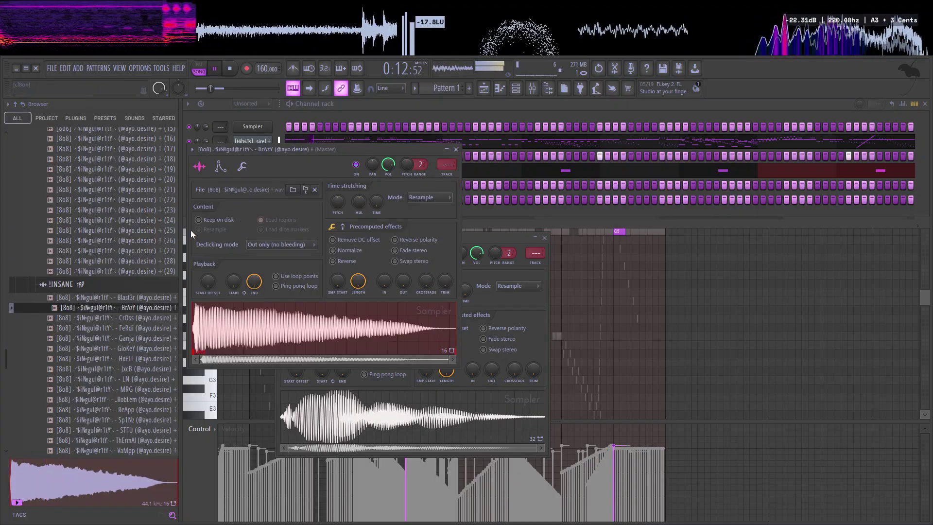
# Step: Program a repeating A4 808 rhythm across bars 1 to 6 in the BrAzY channel's piano roll, starting on beat 1 of bar 1
pyautogui.click(480, 215)
pyautogui.rightClick(270, 196)
pyautogui.click(281, 199)
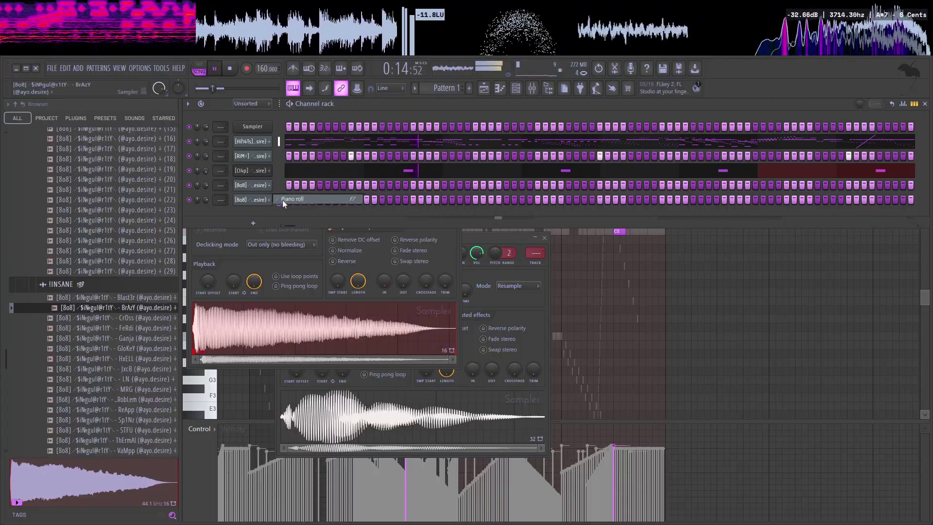
pyautogui.moveTo(225, 257); pyautogui.dragTo(219, 253)
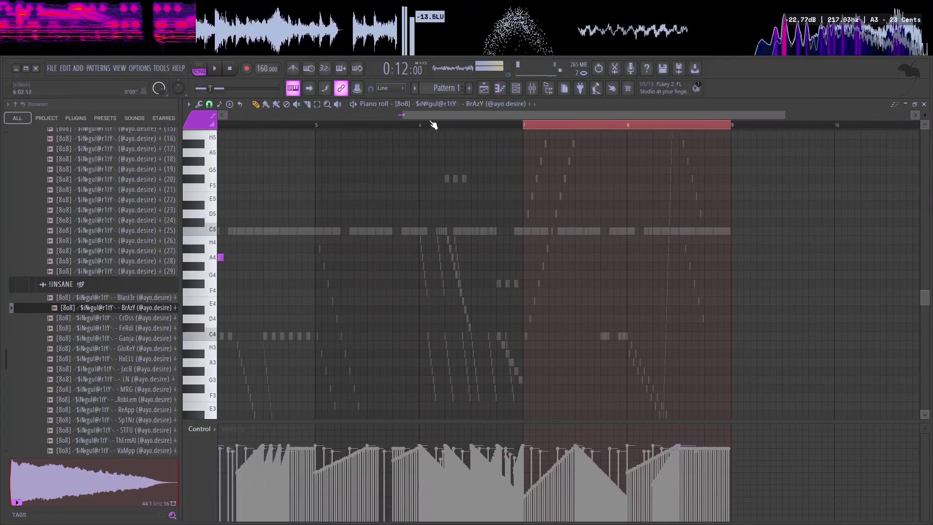
pyautogui.press('space')
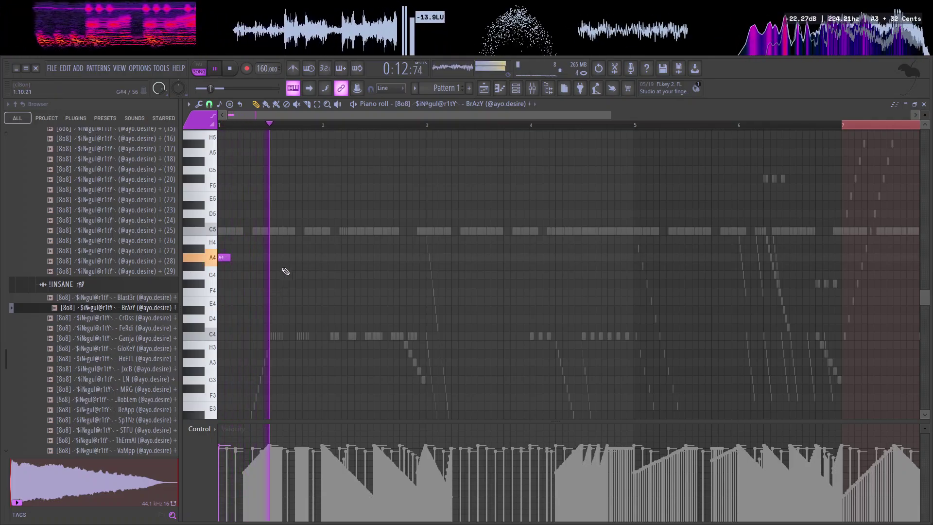
pyautogui.click(305, 257)
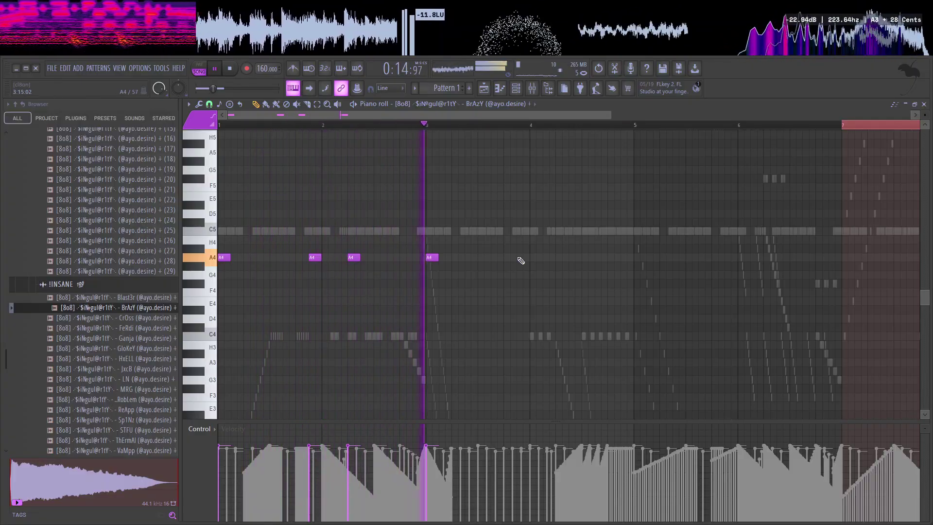
pyautogui.click(558, 258)
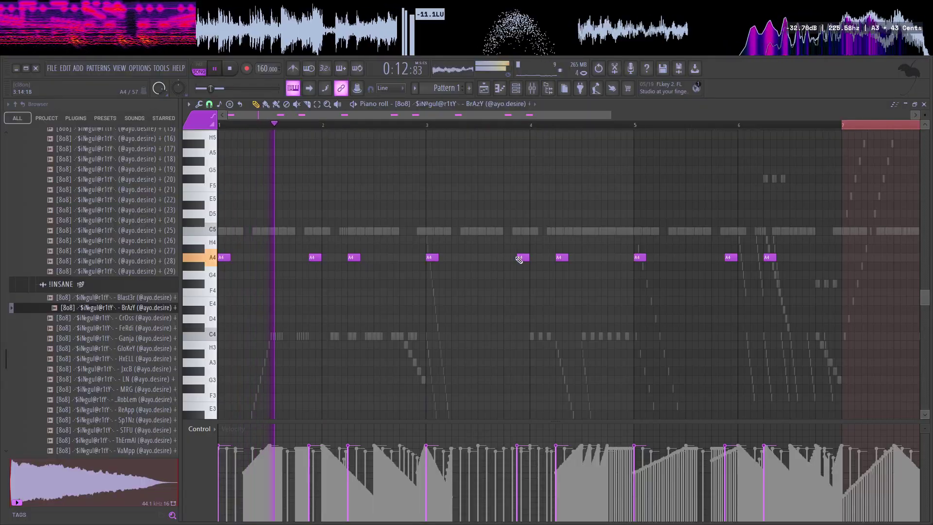
# Step: Delete the BrAzY 808 notes from bar 5 onward
pyautogui.moveTo(613, 114); pyautogui.dragTo(766, 218)
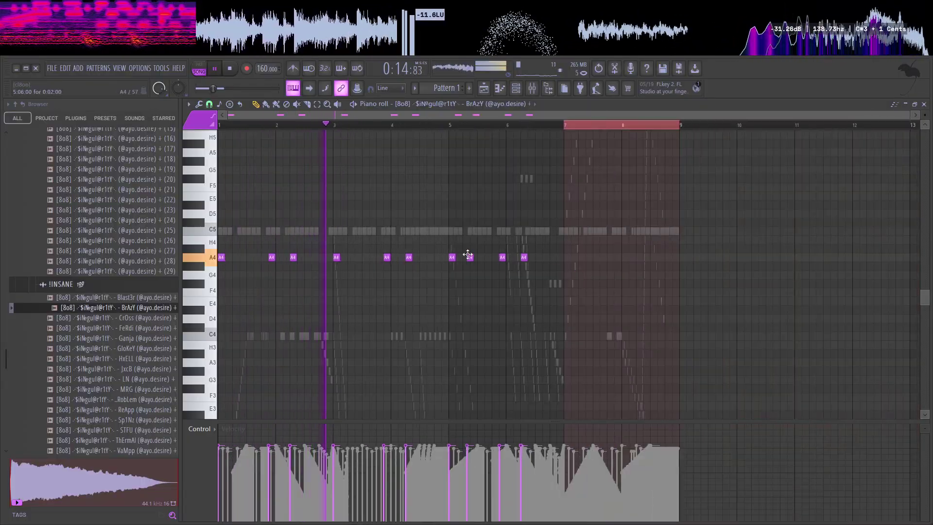
pyautogui.moveTo(447, 253); pyautogui.dragTo(614, 277)
pyautogui.press('Delete')
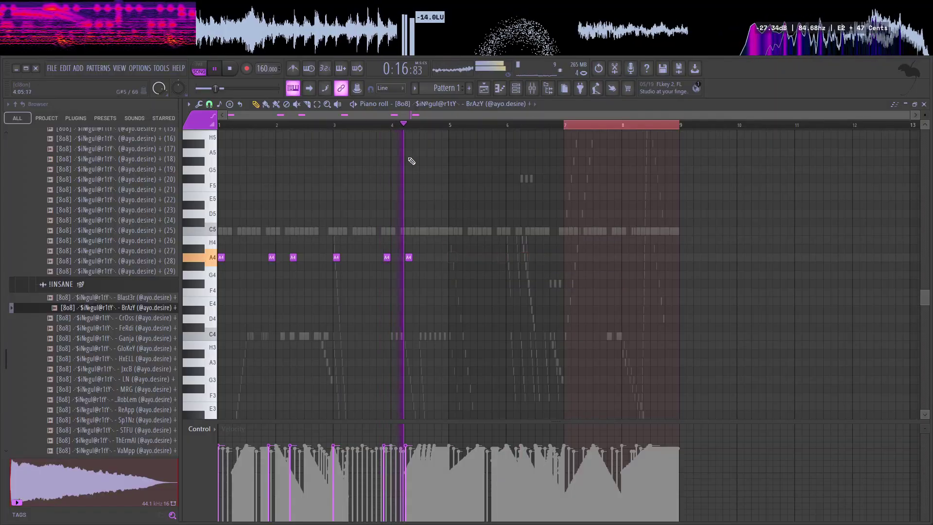
# Step: Raise the 808 notes at the ends of bars 1 and 3 to A#4 and duplicate bars 1 to 4 into bars 5 to 8
pyautogui.moveTo(647, 121); pyautogui.dragTo(155, 183)
pyautogui.rightClick(454, 126)
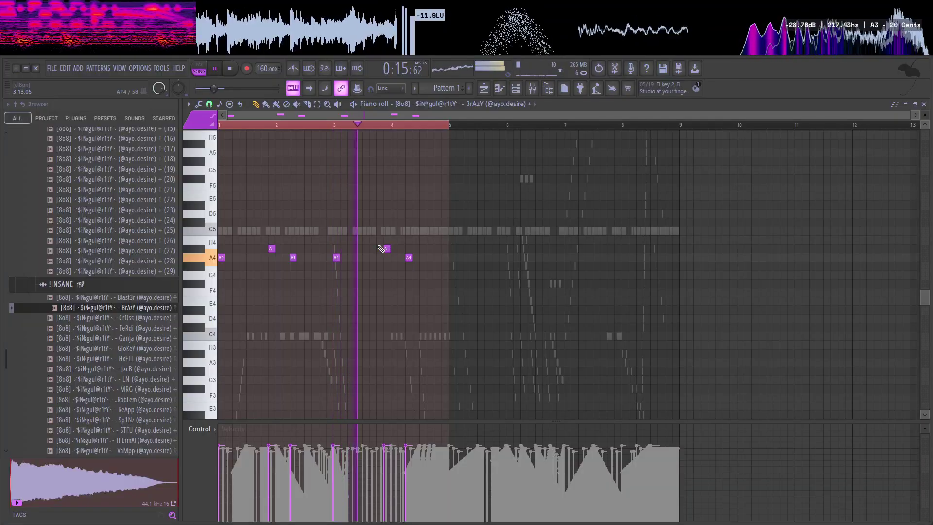
pyautogui.hotkey('ctrl', 'b')
# Step: Route the BrAzY 808 channel to mixer insert 2 and set that insert's volume to 120%
pyautogui.press('F6')
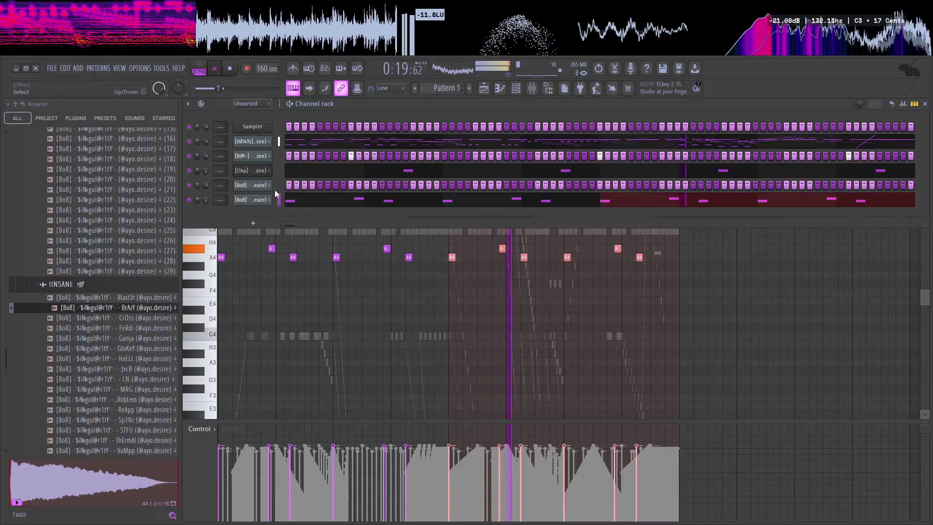
pyautogui.press('F9')
pyautogui.click(229, 260)
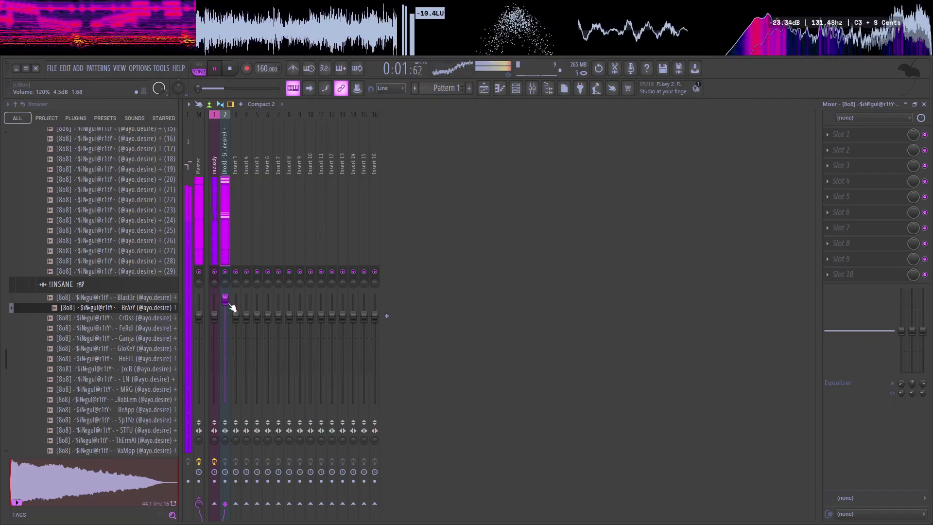
# Step: Stop the playback and audition the FeRdi, CrOss, Ganja and GloKeY samples in the !INSANE 808 folder
pyautogui.press('space')
pyautogui.click(93, 328)
pyautogui.click(93, 320)
pyautogui.click(95, 339)
pyautogui.click(97, 352)
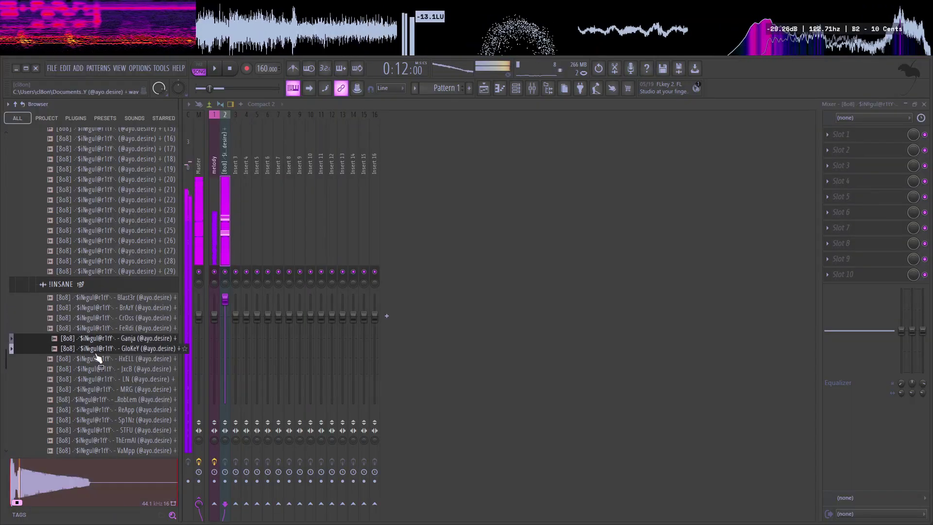
pyautogui.click(98, 350)
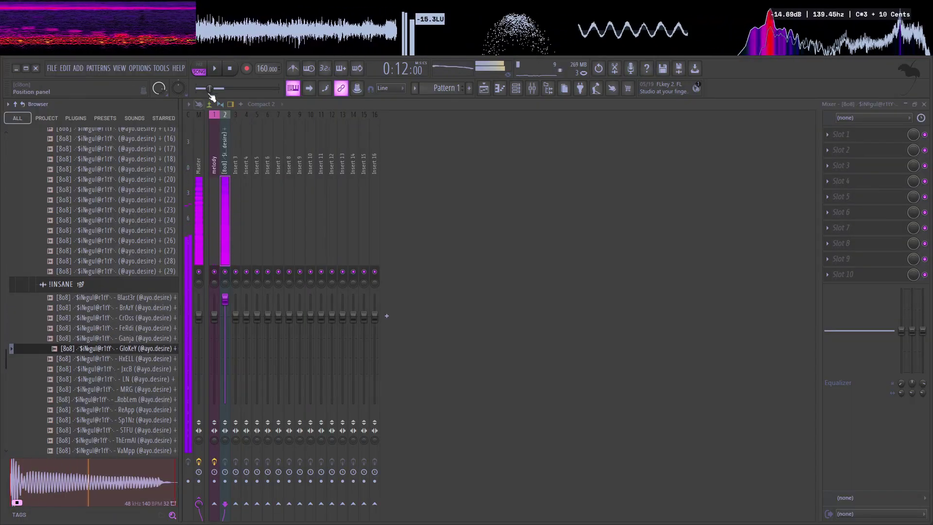
# Step: Replace the BrAzY 808 channel's sample with GloKeY from the !INSANE folder and play the beat
pyautogui.moveTo(78, 352); pyautogui.dragTo(262, 200)
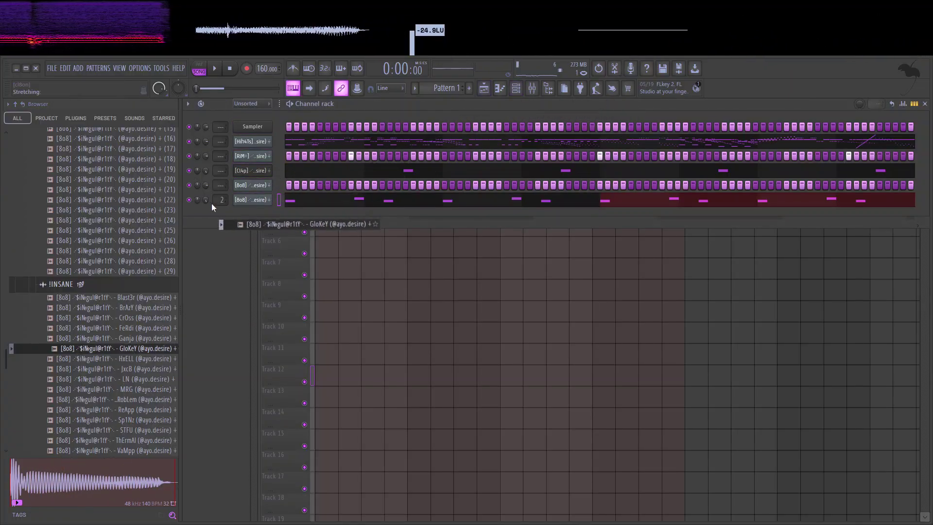
pyautogui.press('space')
pyautogui.scroll(5, 206, 200)
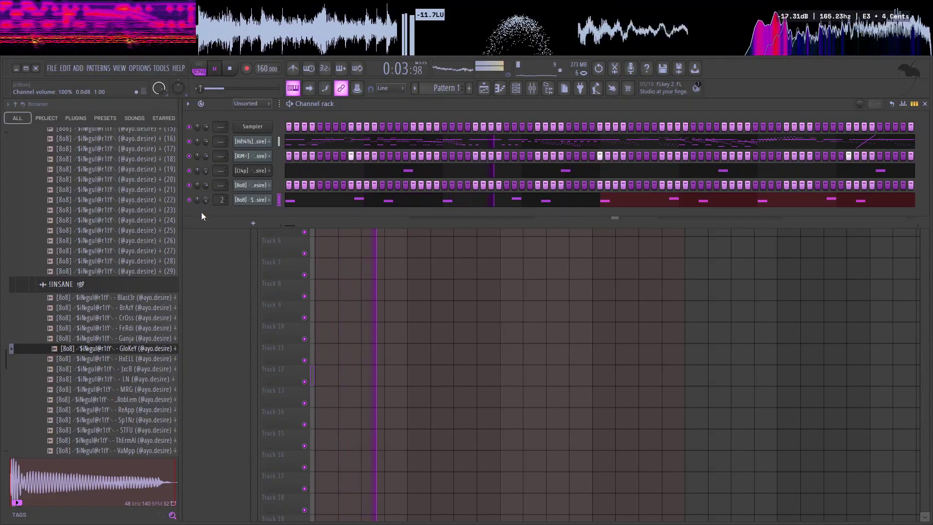
# Step: Load the HxELL sample into the 808 channel on insert 2, play the beat and raise that insert's volume slightly
pyautogui.click(123, 370)
pyautogui.press('space')
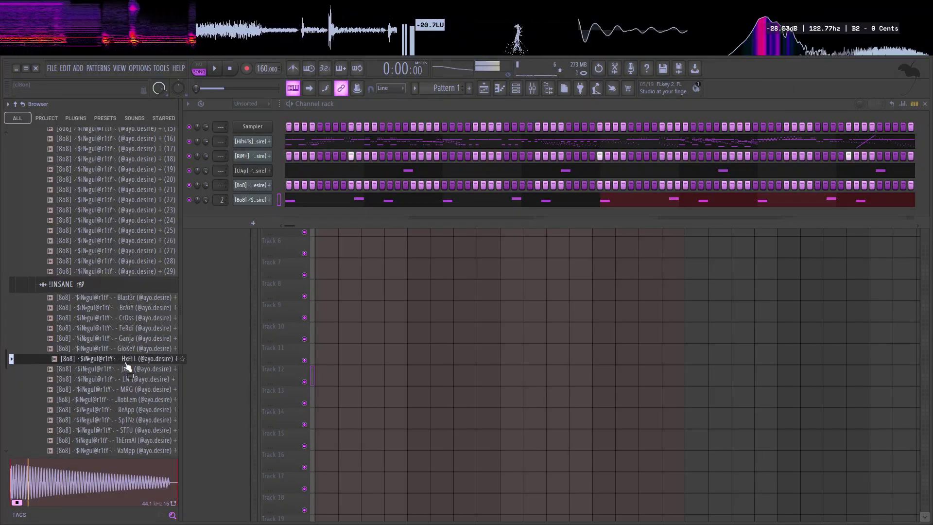
pyautogui.moveTo(122, 358); pyautogui.dragTo(262, 200)
pyautogui.press('space')
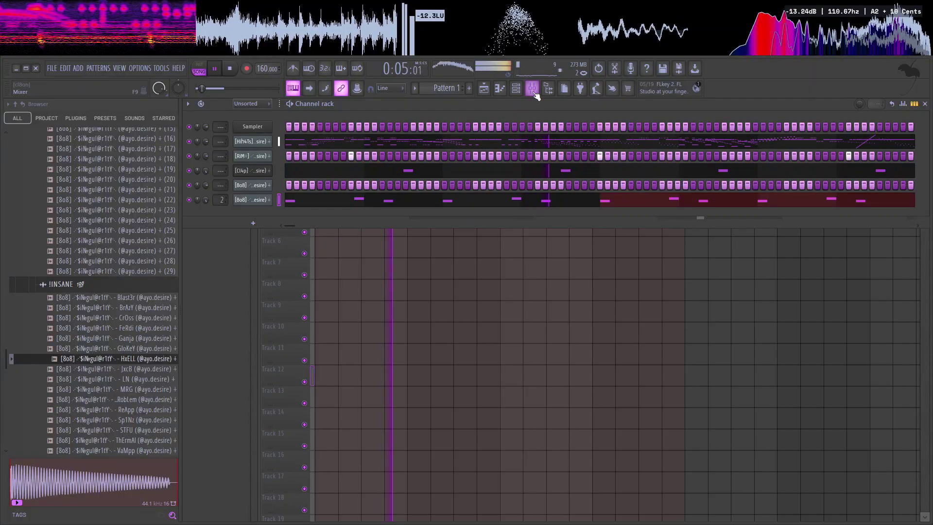
pyautogui.press('F9')
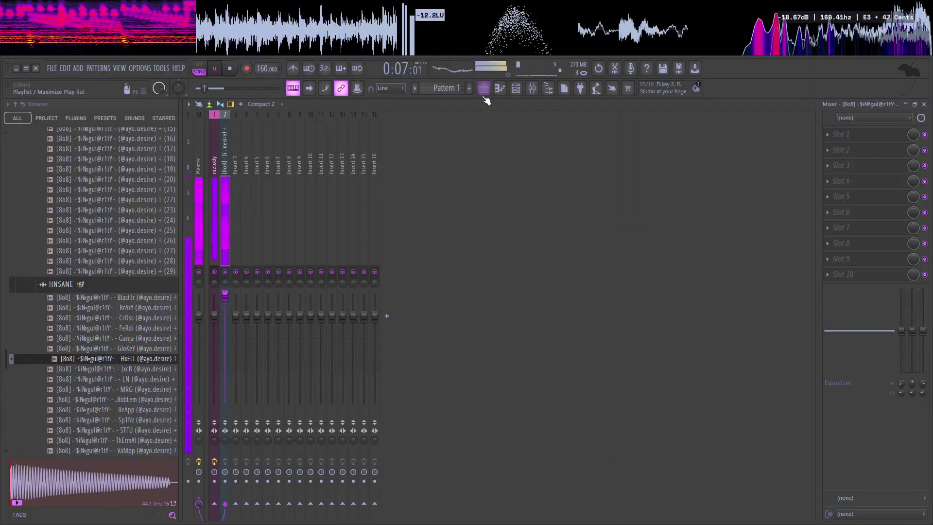
pyautogui.press('F9')
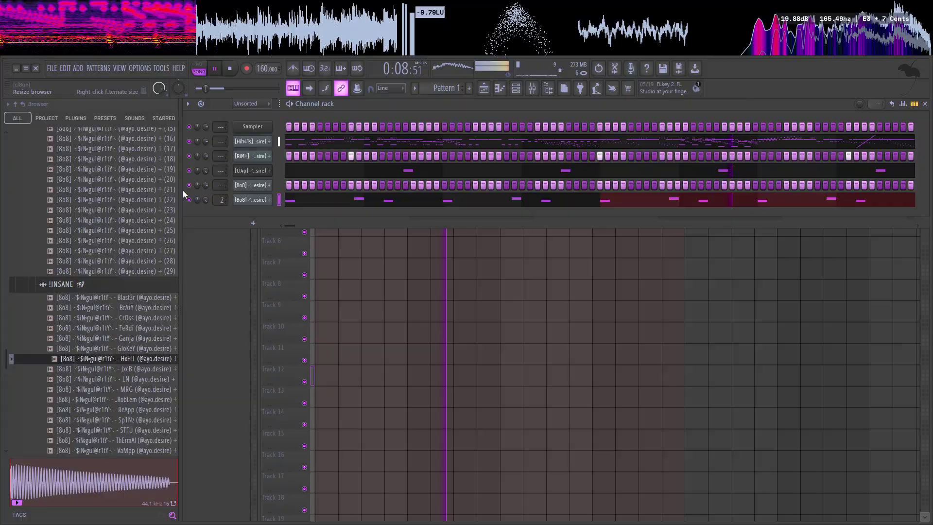
# Step: Normalize the HxELL sample and move its channel up one position in the channel rack
pyautogui.click(252, 199)
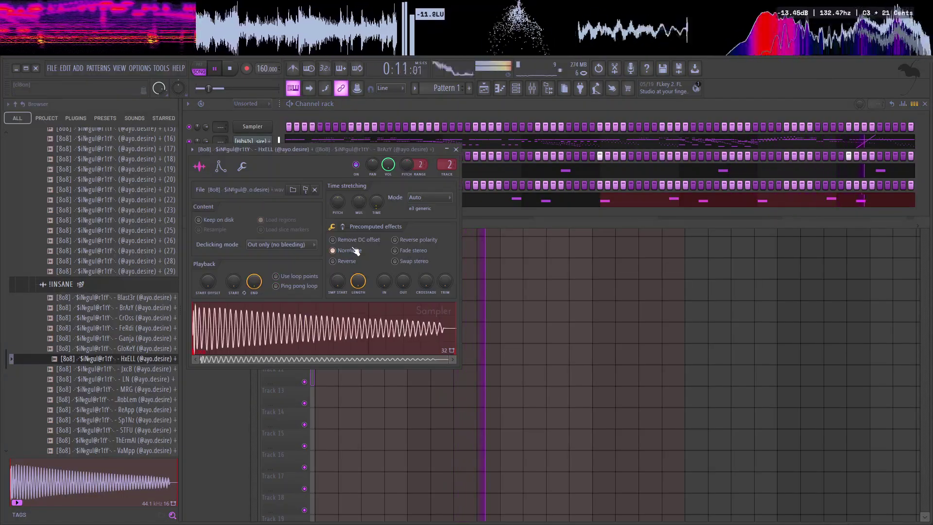
pyautogui.moveTo(375, 203); pyautogui.dragTo(372, 214)
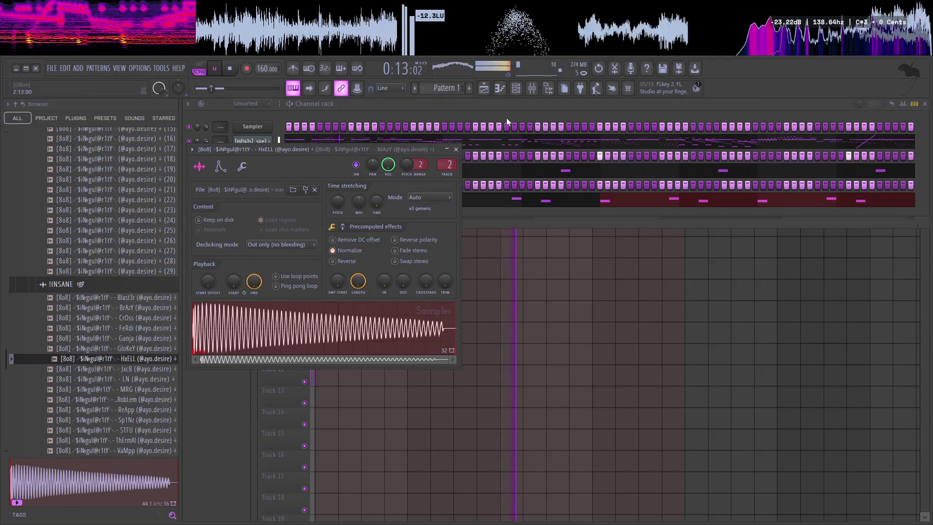
pyautogui.click(532, 88)
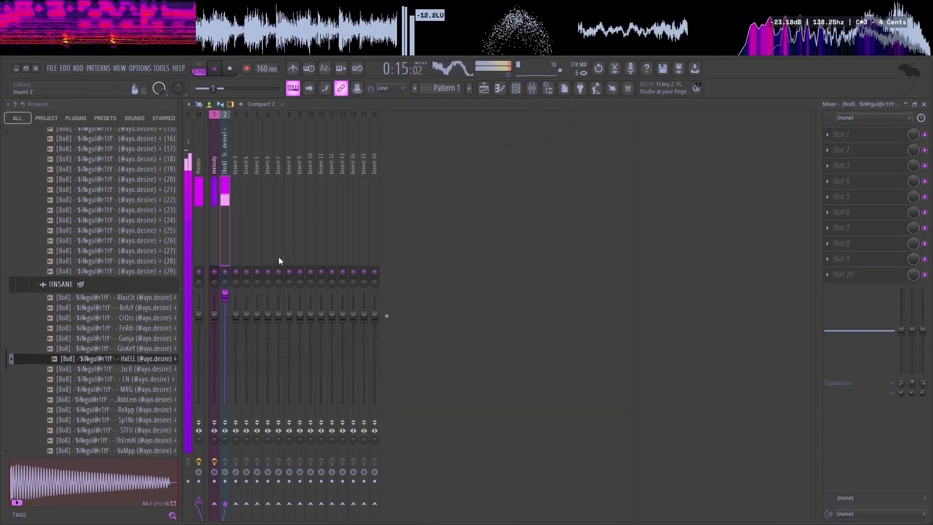
pyautogui.click(501, 90)
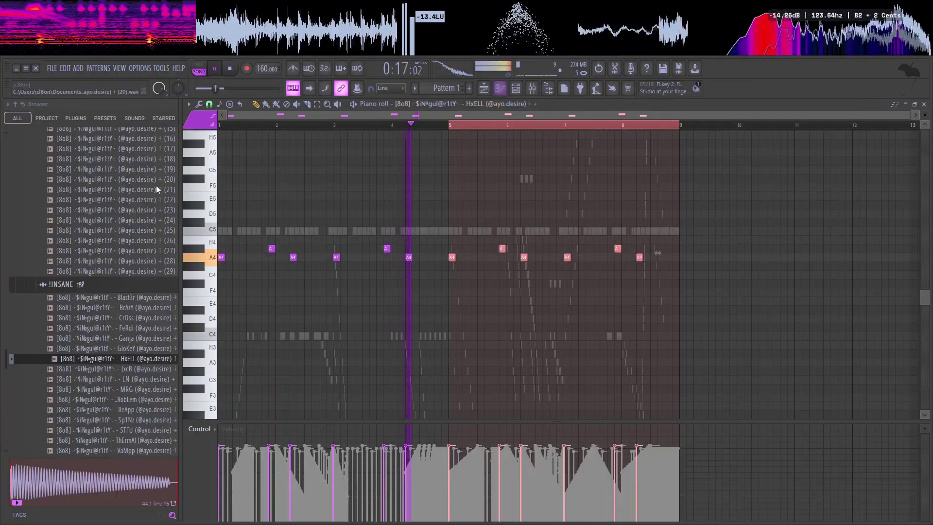
pyautogui.click(501, 90)
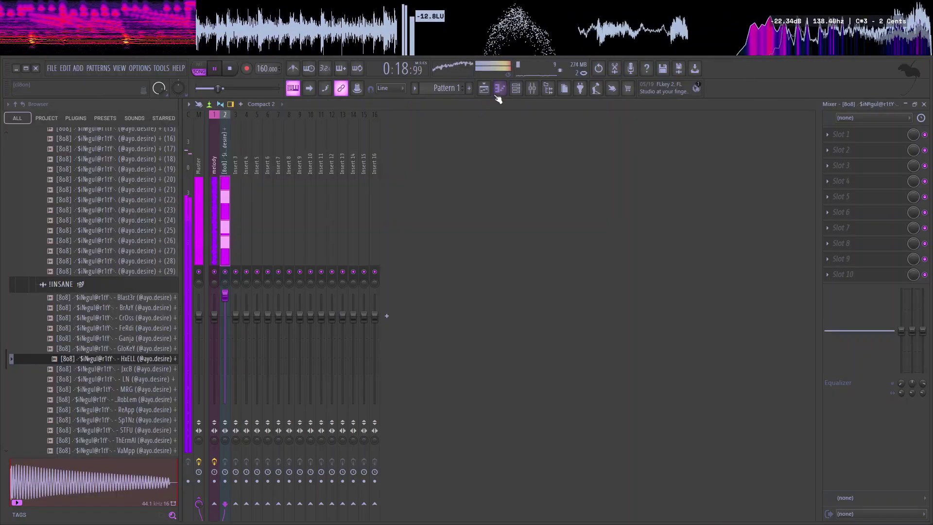
pyautogui.click(515, 89)
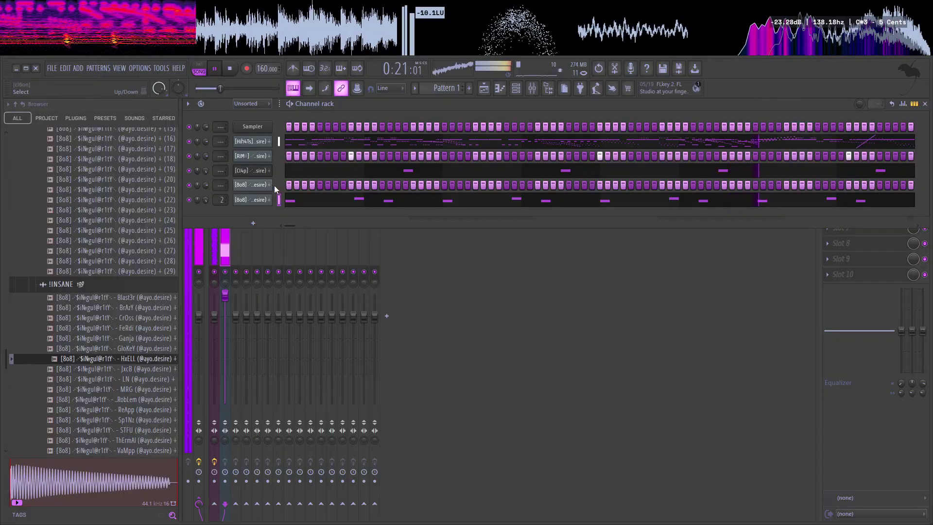
pyautogui.hotkey('alt', 'Up')
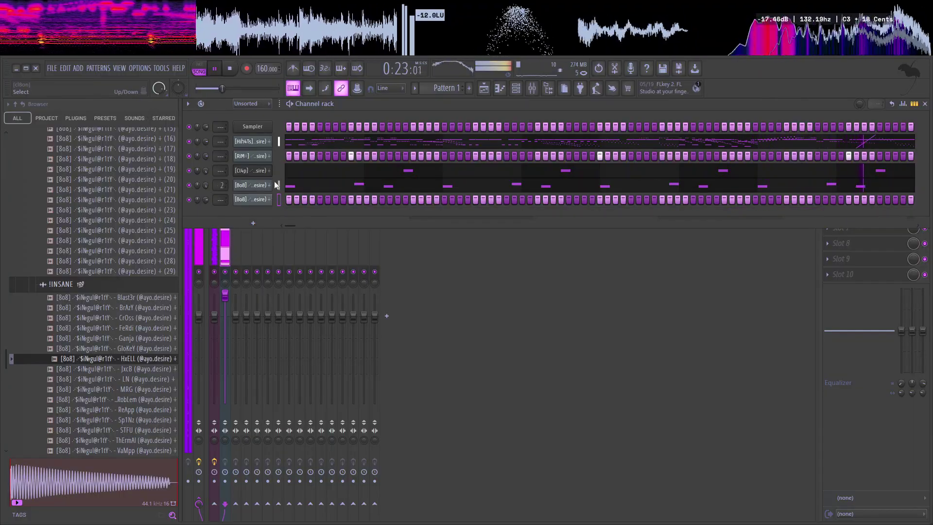
# Step: Set both the cut and cut-by groups of the CrOss 808 channel to 4
pyautogui.click(270, 199)
pyautogui.click(333, 255)
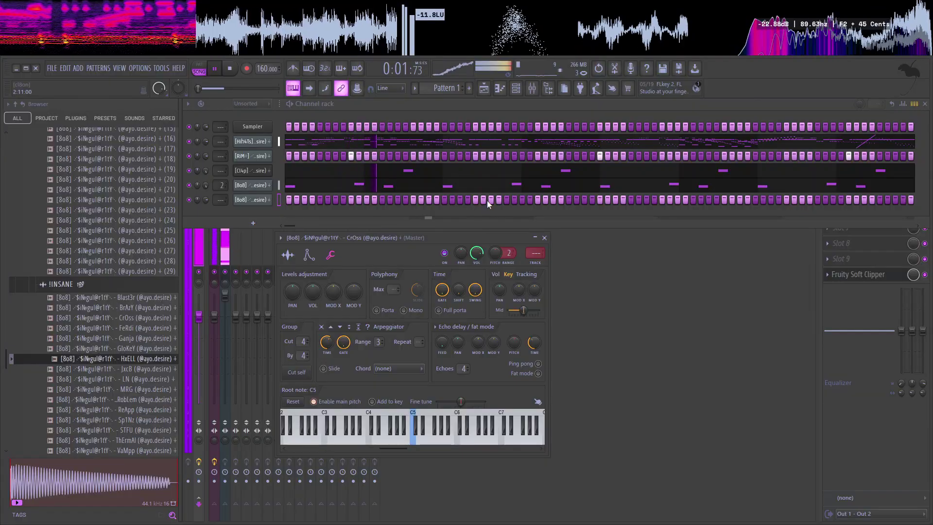
# Step: Place a short A4 note in the second half of bar 2 for CrOss and duplicate bars 1 to 4 into bars 5 to 8
pyautogui.rightClick(270, 200)
pyautogui.click(288, 200)
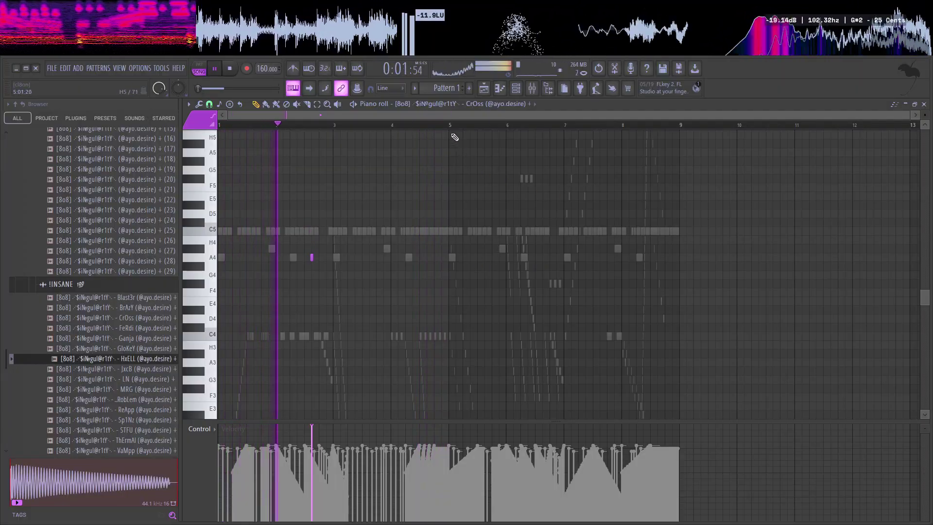
pyautogui.moveTo(452, 128); pyautogui.dragTo(223, 225)
pyautogui.press('Right')
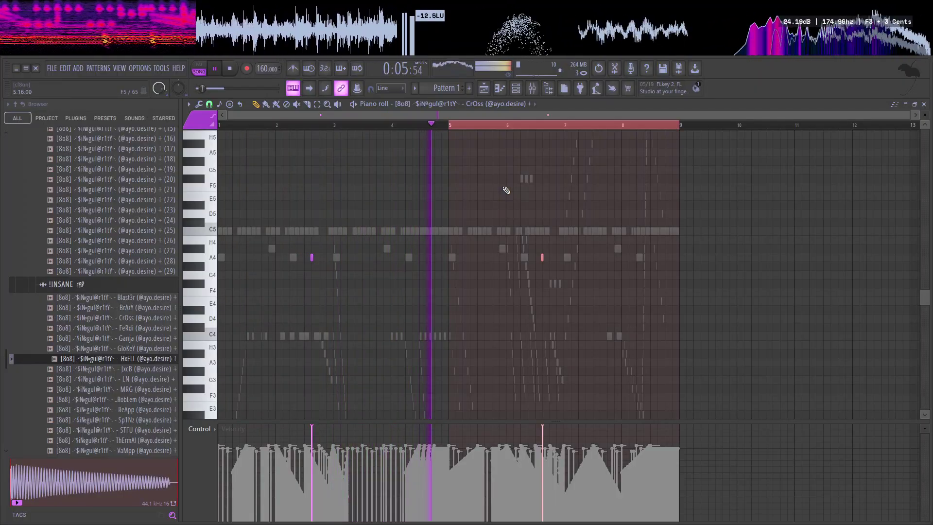
# Step: Route the CrOss 808 channel to mixer insert 3 and raise that insert's volume
pyautogui.click(516, 88)
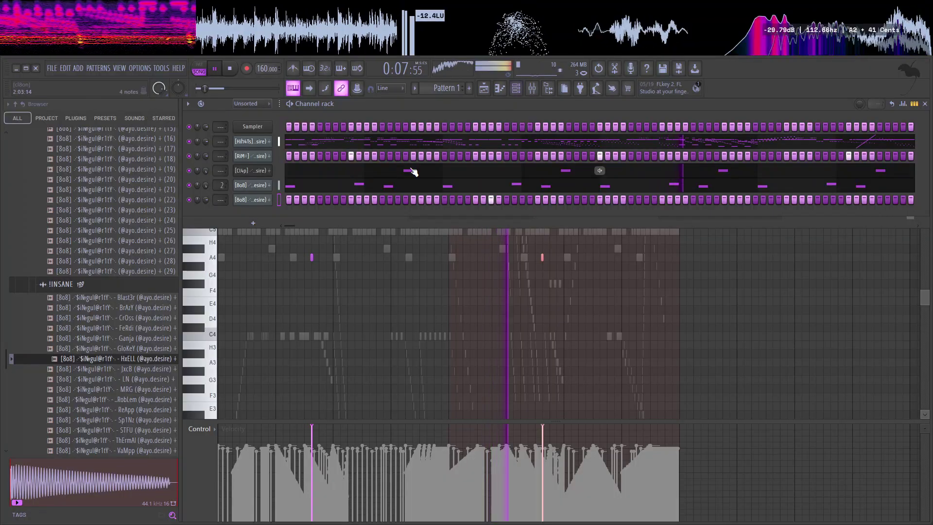
pyautogui.hotkey('ctrl', 'l')
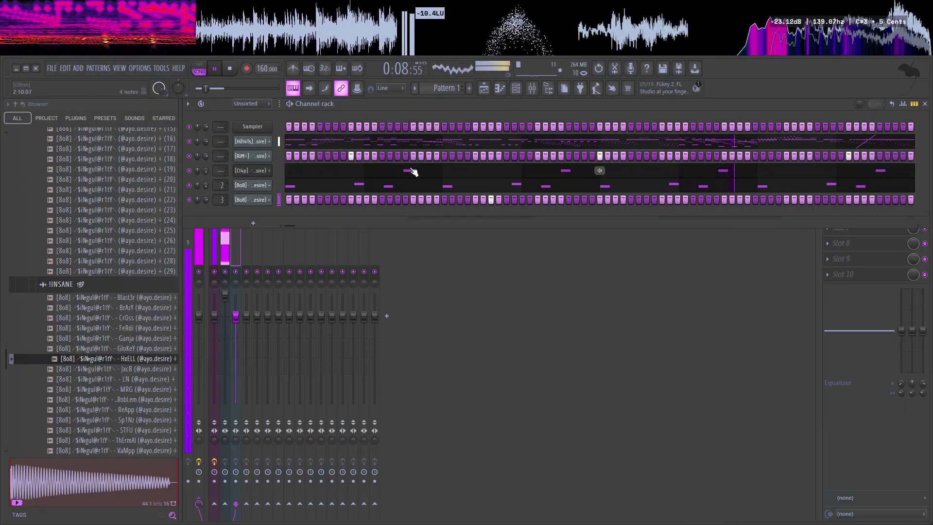
pyautogui.click(237, 243)
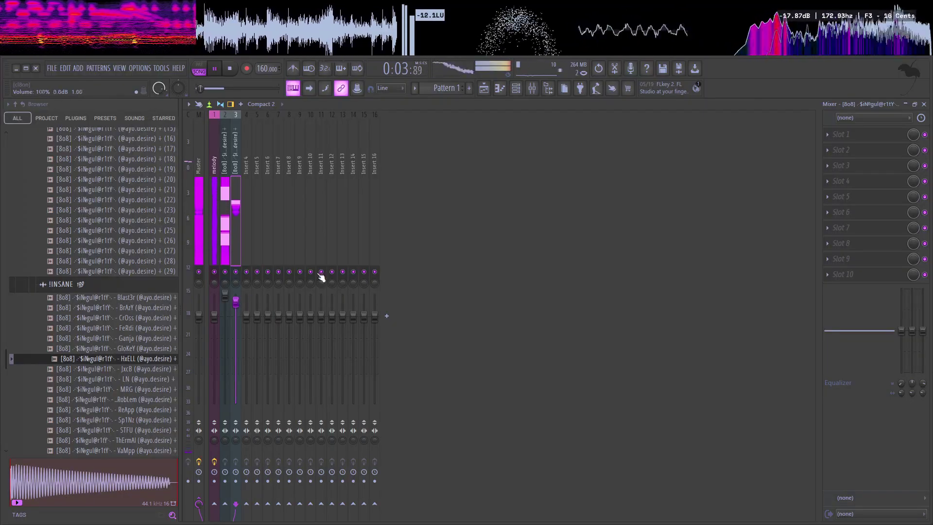
pyautogui.click(516, 88)
# Step: Stop the playback and audition the ThErmAl, STFU and MRG samples in the !INSANE 808 folder
pyautogui.scroll(3, 107, 306)
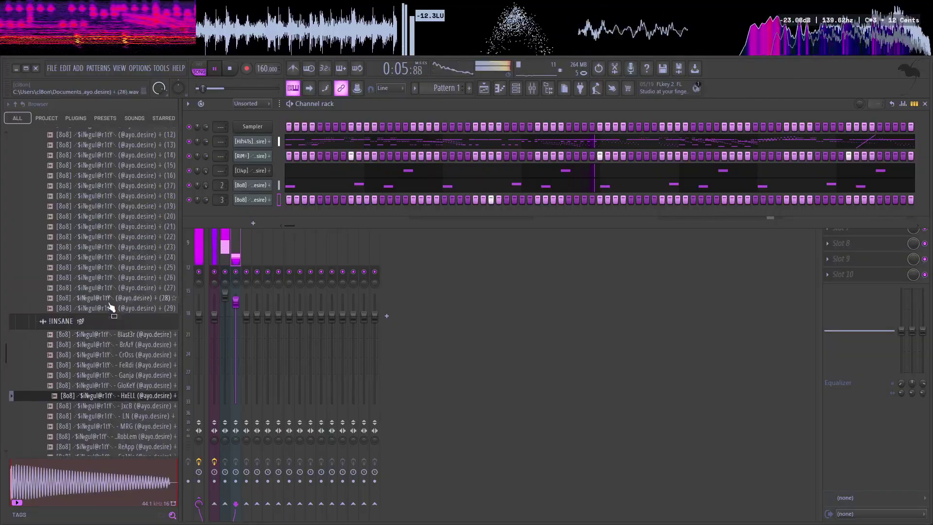
pyautogui.scroll(-6, 99, 341)
pyautogui.press('space')
pyautogui.click(94, 319)
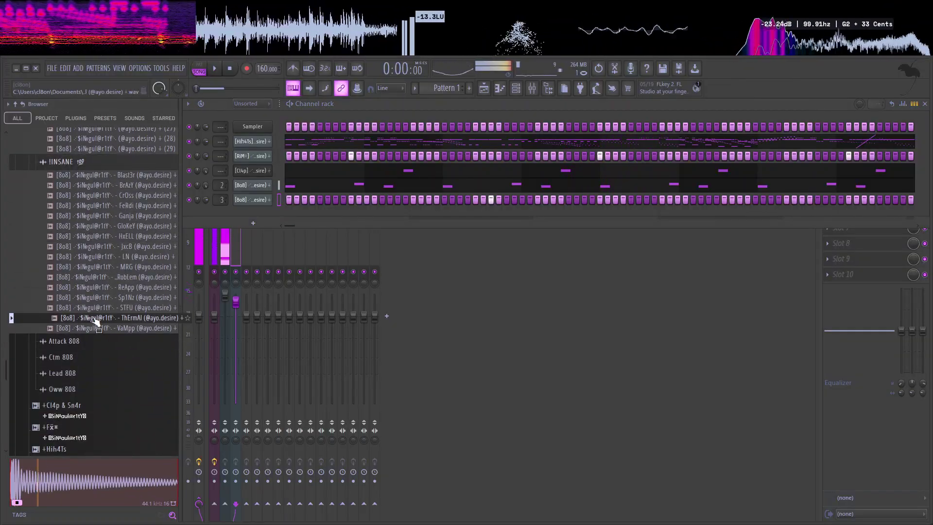
pyautogui.click(99, 307)
pyautogui.click(121, 267)
# Step: Audition several samples in the Attack 808 folder
pyautogui.click(64, 341)
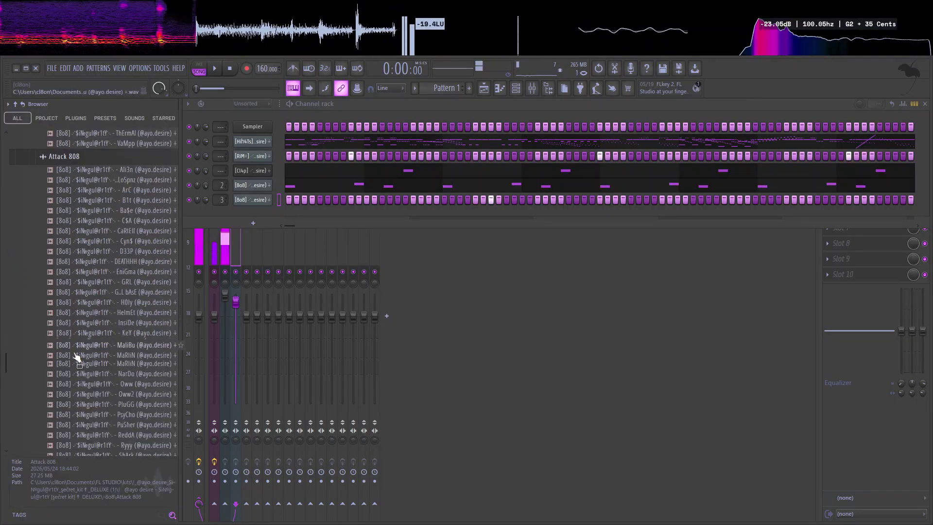
pyautogui.click(74, 321)
pyautogui.click(81, 271)
pyautogui.click(86, 251)
pyautogui.click(85, 221)
# Step: Add the EnIGma sample as a new channel and set its cut and cut-by groups to 4
pyautogui.click(94, 251)
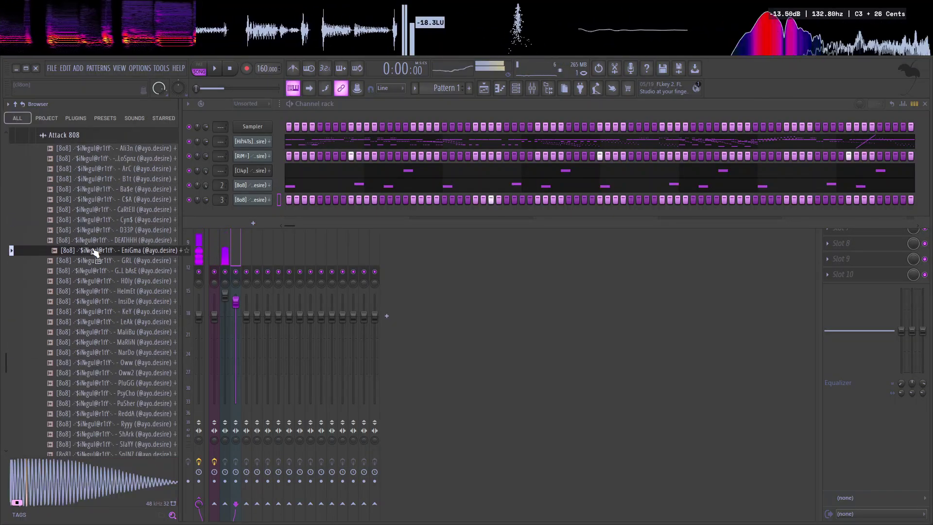
pyautogui.moveTo(212, 237); pyautogui.dragTo(254, 214)
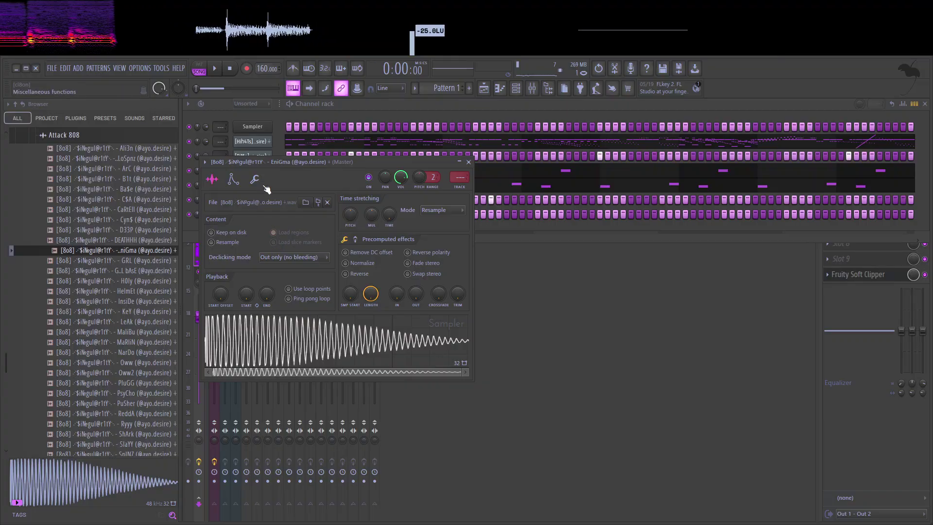
pyautogui.click(254, 179)
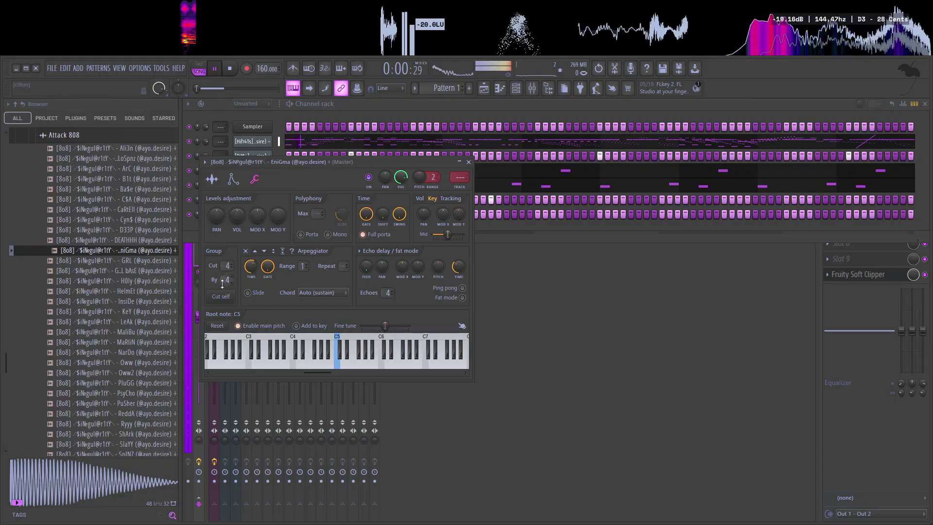
# Step: Place an A4 note at step 13 of bar 1 in the EnIGma channel's piano roll
pyautogui.click(499, 89)
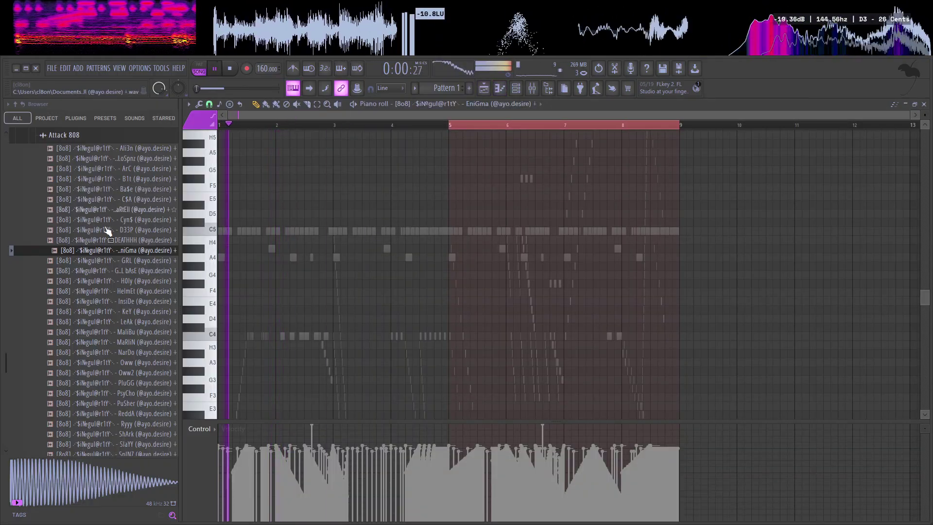
pyautogui.click(238, 257)
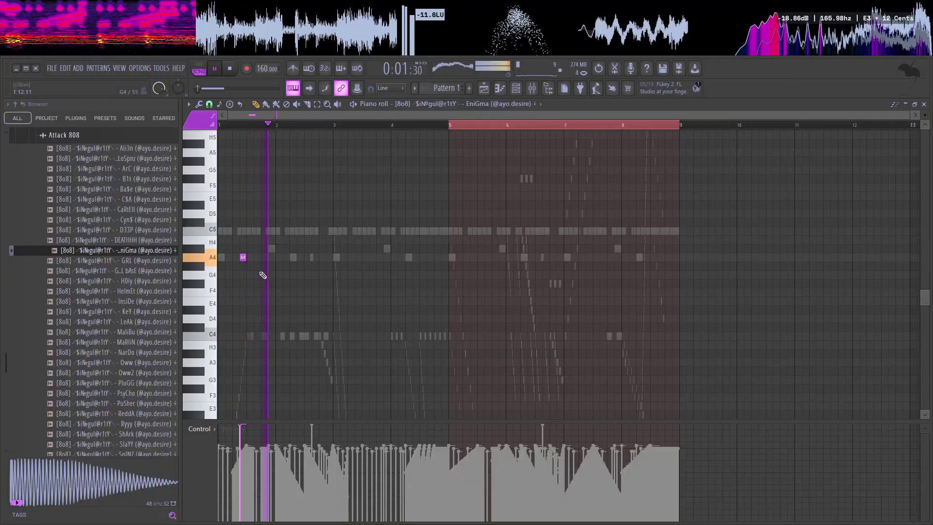
pyautogui.rightClick(243, 259)
pyautogui.click(264, 258)
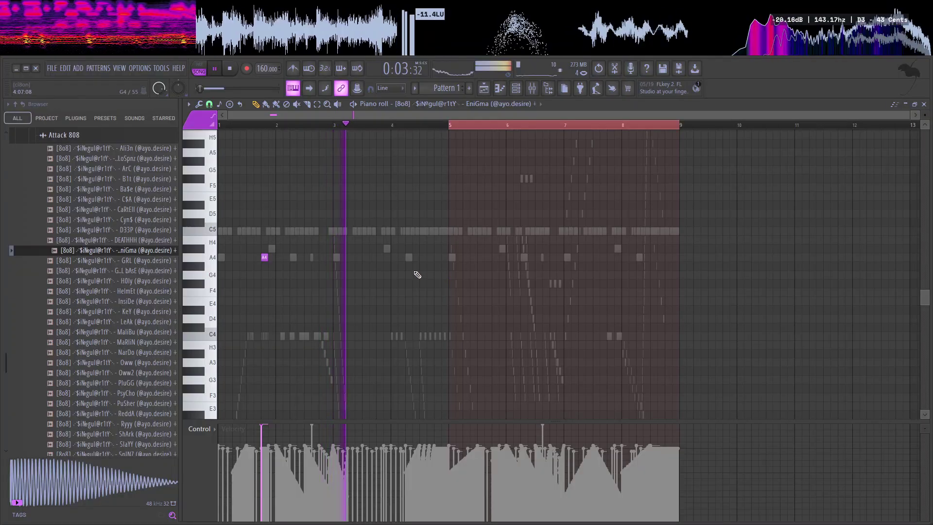
# Step: Add A4 notes at steps 11 and 13 of bar 5, with a one-step G#4 note between them
pyautogui.click(495, 258)
pyautogui.click(488, 257)
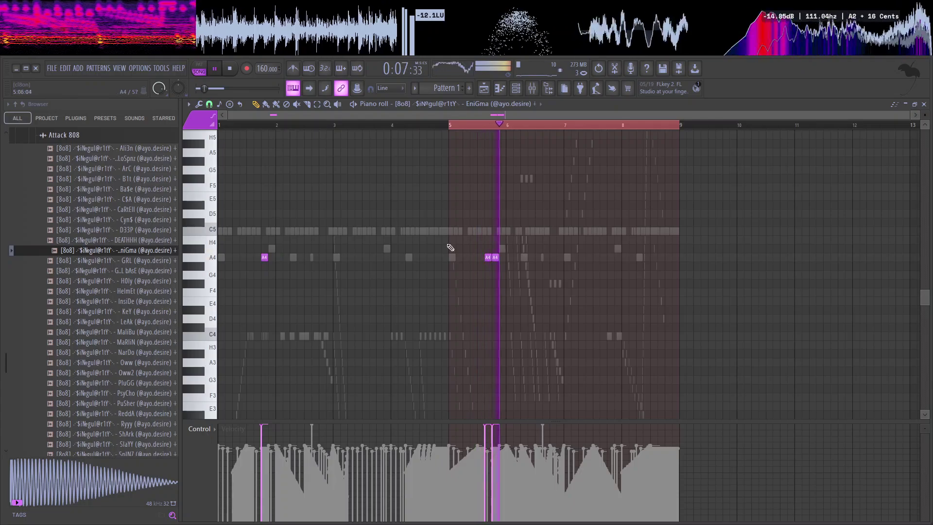
pyautogui.click(217, 115)
pyautogui.click(222, 208)
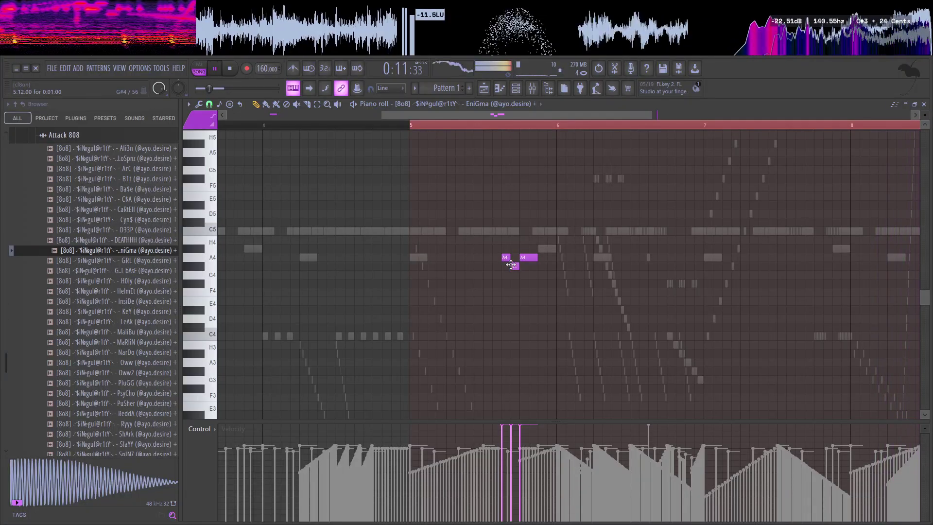
# Step: Lower the velocity of the G#4 note at step 12 of bar 5
pyautogui.doubleClick(511, 264)
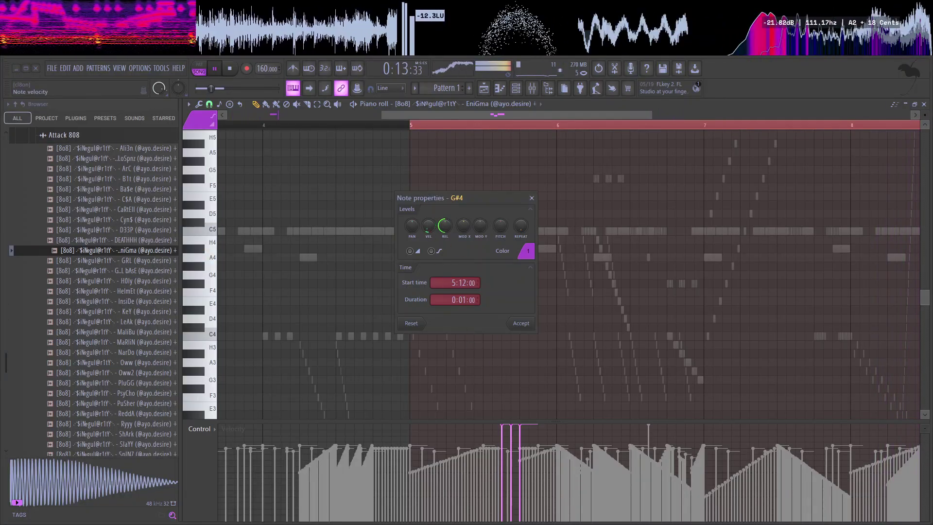
pyautogui.click(521, 323)
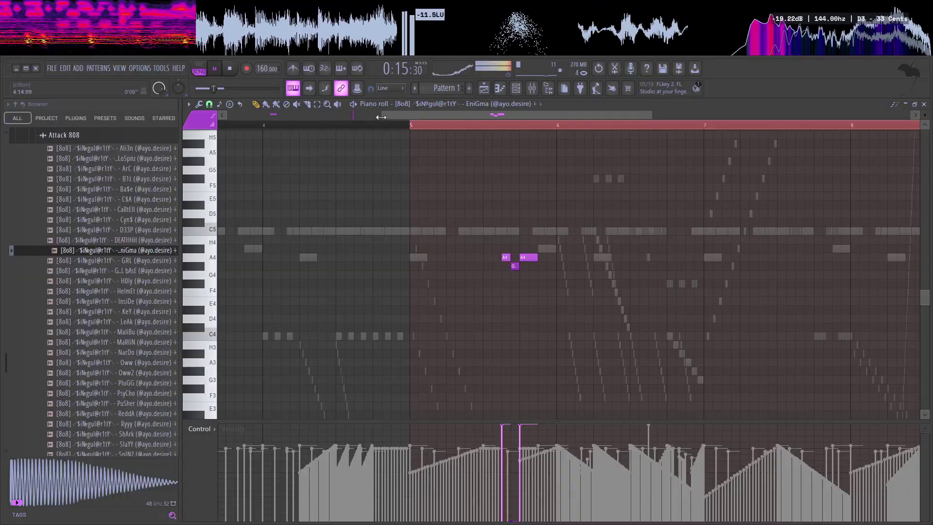
pyautogui.moveTo(380, 117); pyautogui.dragTo(228, 117)
pyautogui.moveTo(651, 114); pyautogui.dragTo(789, 115)
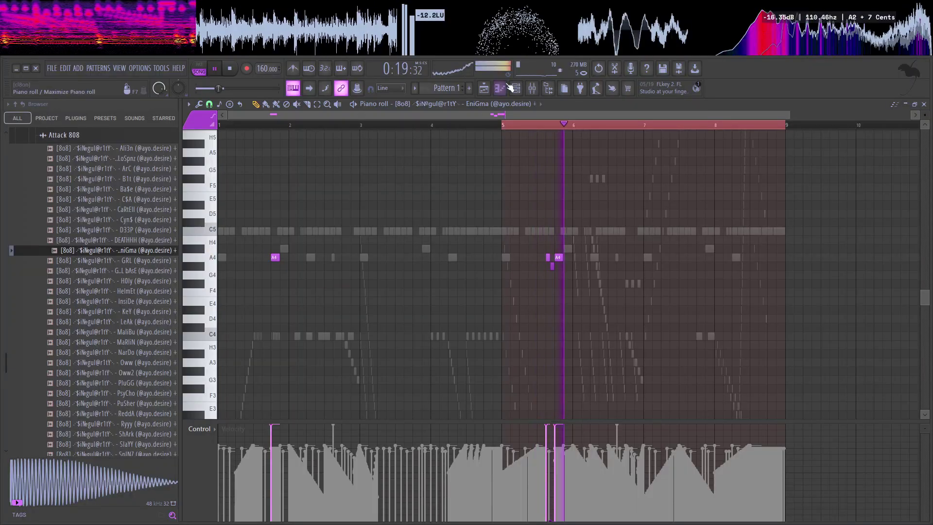
# Step: Stop the playback and audition the GRL, GrOwL bAsE and H0ly samples in the Attack 808 folder
pyautogui.press('F6')
pyautogui.press('space')
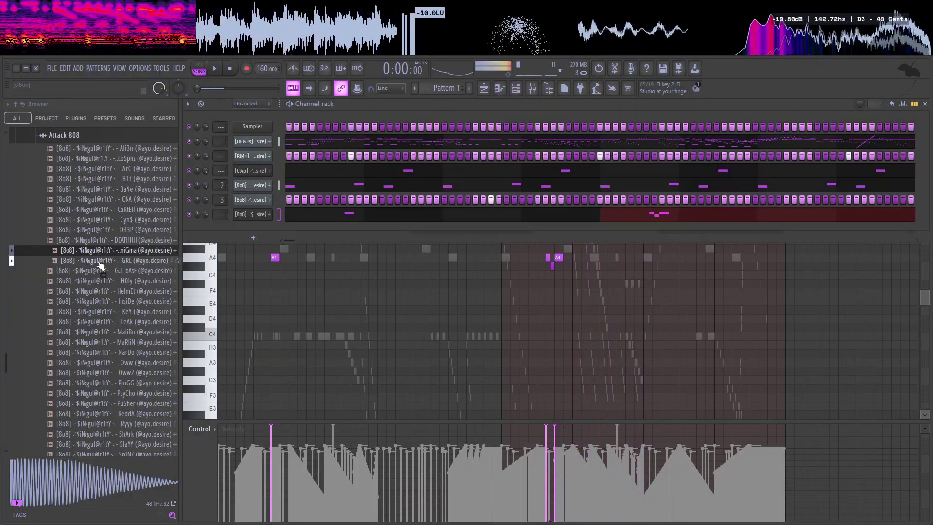
pyautogui.click(99, 263)
pyautogui.click(97, 272)
pyautogui.click(94, 283)
pyautogui.click(90, 271)
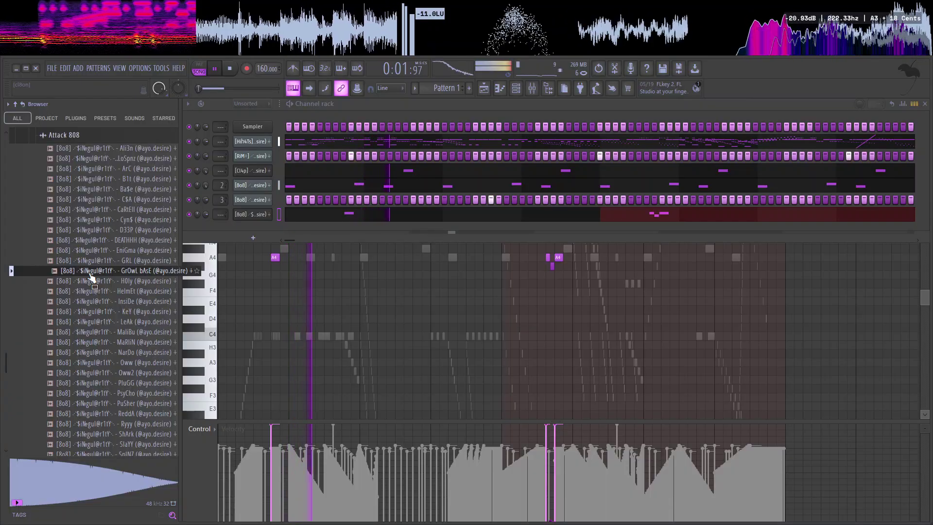
# Step: Stop the playback and audition the Attack 808 samples from HelmEt through PluGG, including Oww and Oww2
pyautogui.press('space')
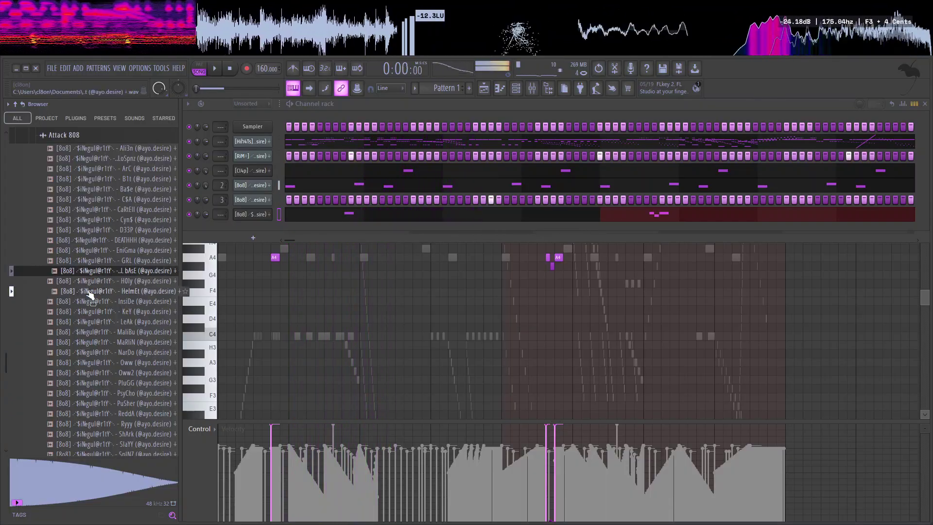
pyautogui.click(89, 292)
pyautogui.click(90, 302)
pyautogui.click(93, 314)
pyautogui.click(97, 324)
pyautogui.click(98, 332)
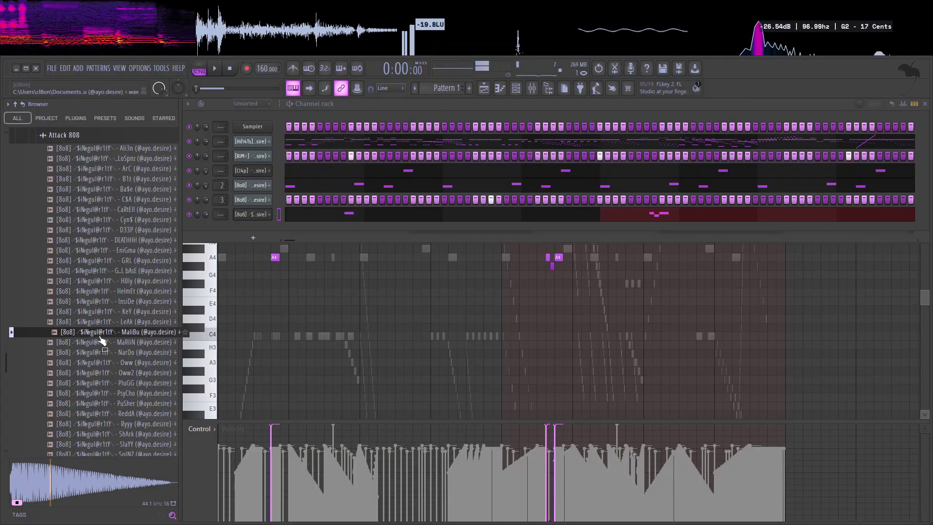
pyautogui.click(100, 343)
pyautogui.click(101, 353)
pyautogui.click(102, 363)
pyautogui.click(103, 382)
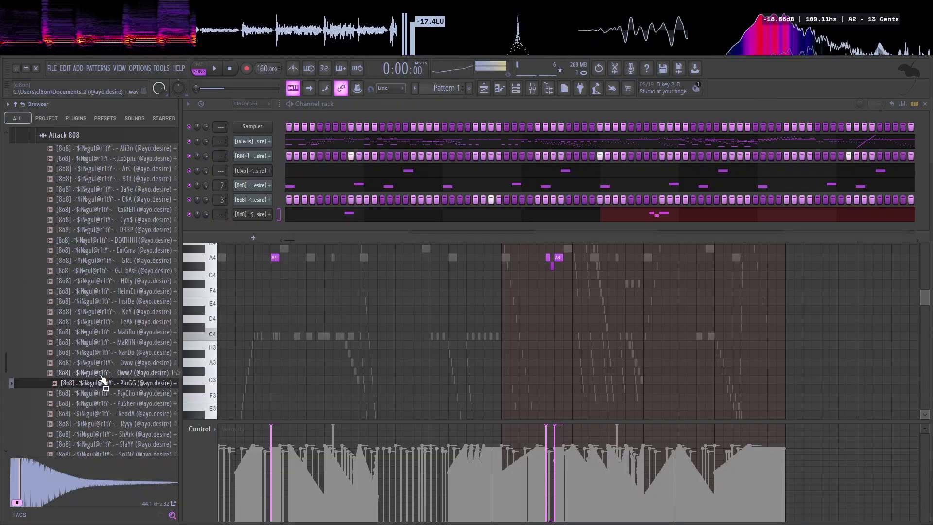
pyautogui.click(103, 373)
pyautogui.click(102, 362)
# Step: Audition the remaining Attack 808 samples, from Oww2 through ReddA and ShArk down to TB
pyautogui.scroll(-4, 103, 365)
pyautogui.click(117, 252)
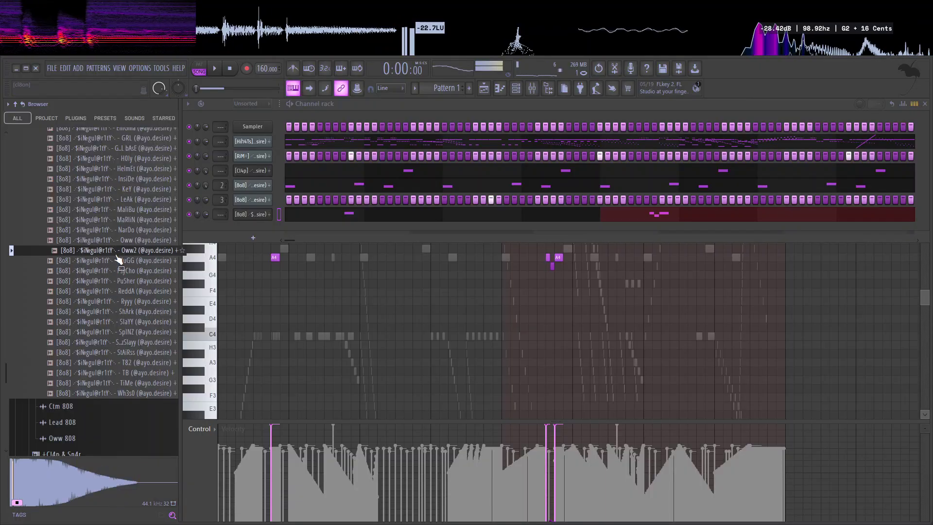
pyautogui.click(113, 271)
pyautogui.click(114, 262)
pyautogui.click(113, 273)
pyautogui.click(113, 283)
pyautogui.click(111, 293)
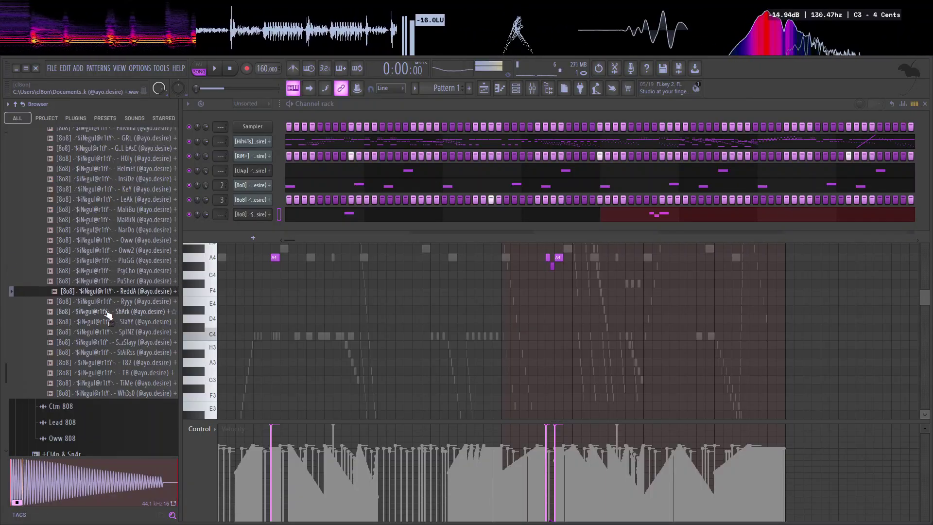
pyautogui.click(108, 313)
pyautogui.click(110, 293)
pyautogui.click(107, 302)
pyautogui.click(106, 312)
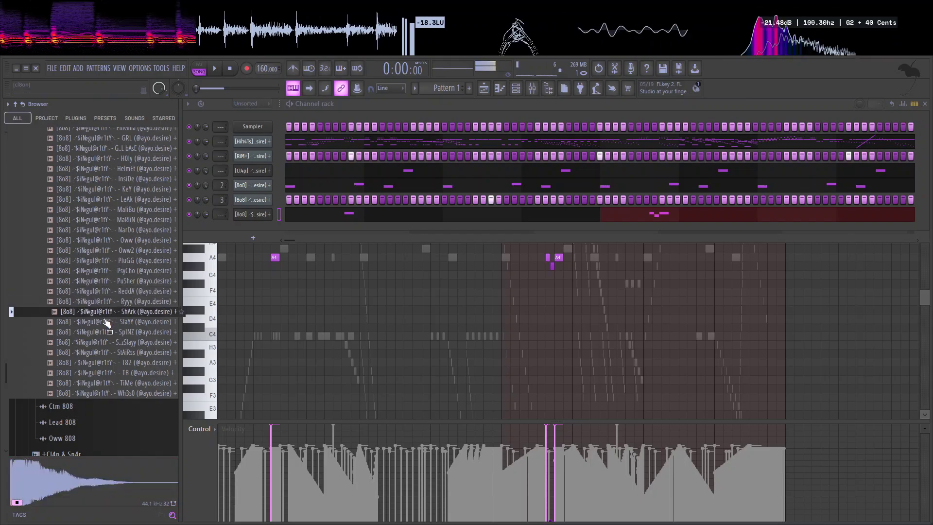
pyautogui.click(104, 323)
pyautogui.click(102, 332)
pyautogui.click(100, 343)
pyautogui.click(98, 353)
pyautogui.click(96, 364)
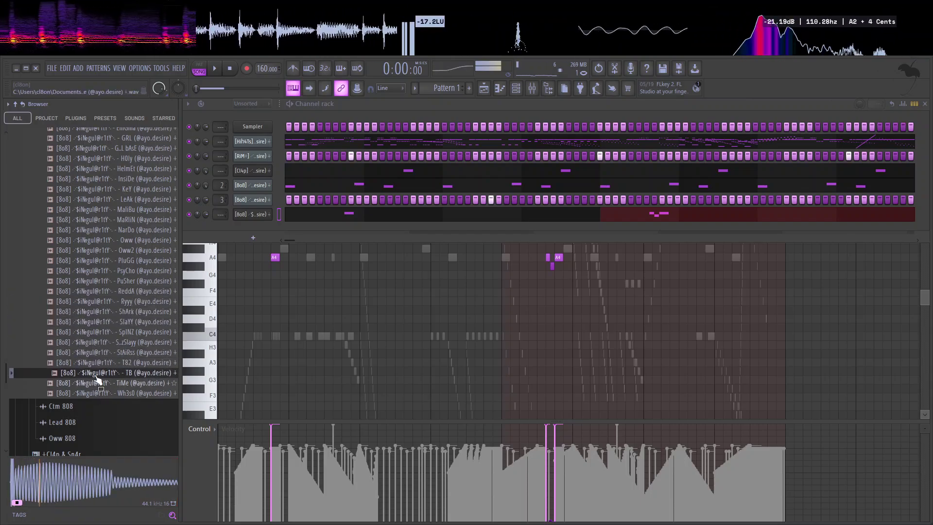
pyautogui.scroll(-4, 102, 359)
# Step: Open the Oww 808 folder and audition its samples, including 3A, 2A, %C, GliDe, GuAp, MiChiGun and Mo0d
pyautogui.click(80, 318)
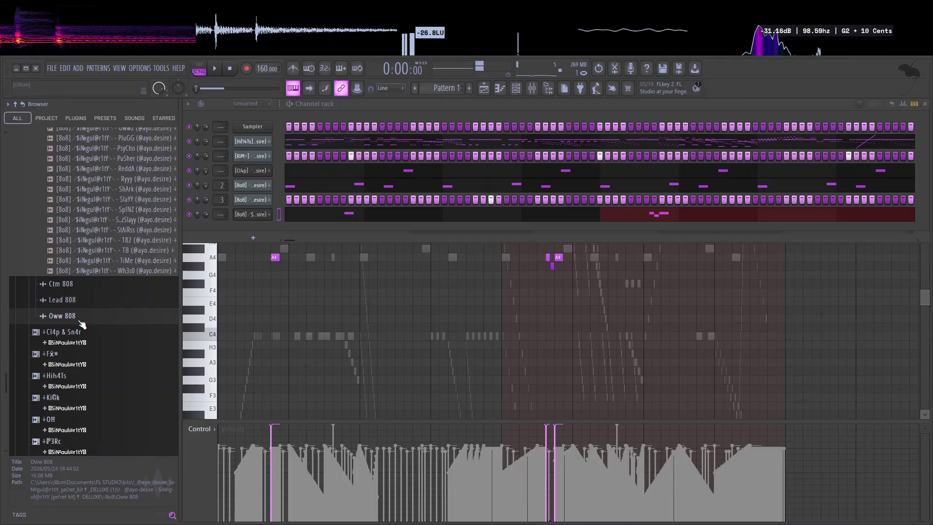
pyautogui.click(83, 328)
pyautogui.click(84, 318)
pyautogui.click(86, 309)
pyautogui.click(89, 298)
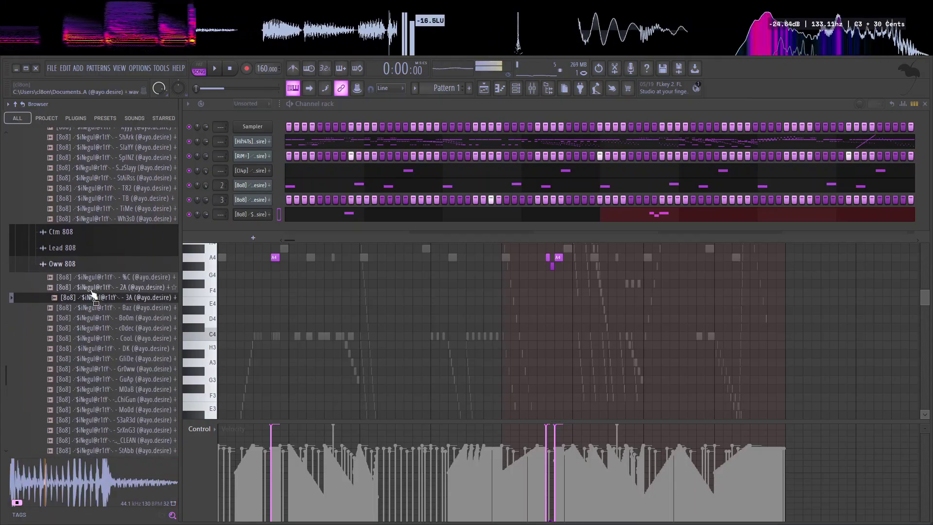
pyautogui.click(90, 288)
pyautogui.click(90, 278)
pyautogui.click(102, 359)
pyautogui.click(98, 380)
pyautogui.click(98, 400)
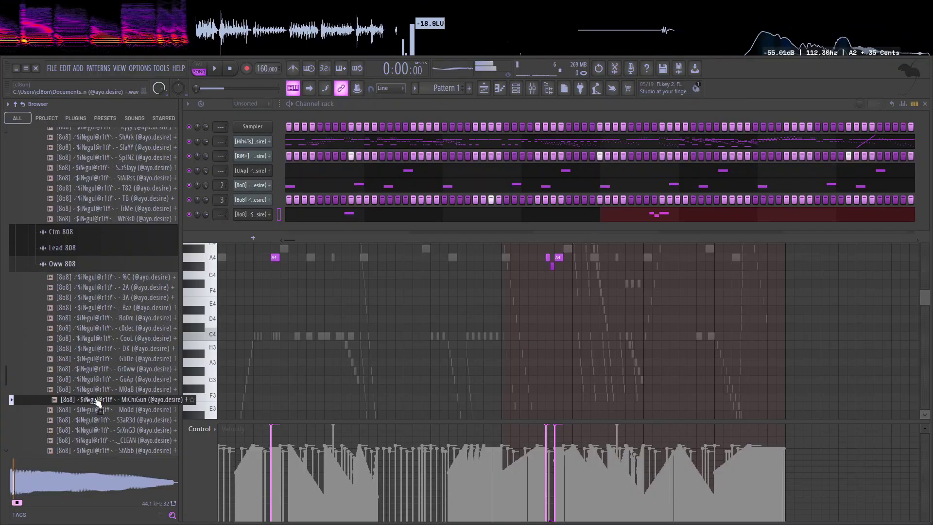
pyautogui.click(95, 409)
pyautogui.click(92, 419)
# Step: Open the Lead 808 folder in place of Oww 808 and audition its samples from BrxZyy down to MaTriXxx
pyautogui.click(87, 267)
pyautogui.click(82, 249)
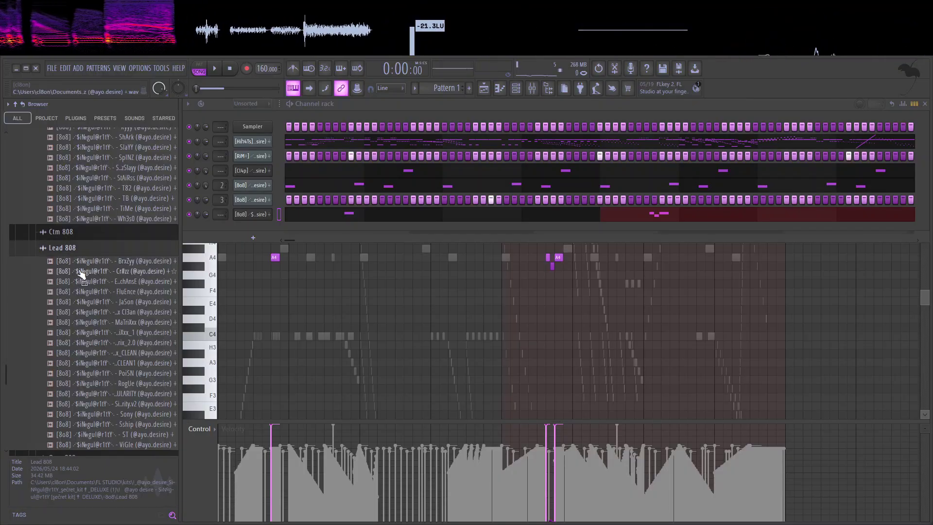
pyautogui.click(79, 270)
pyautogui.click(84, 262)
pyautogui.click(91, 283)
pyautogui.click(99, 273)
pyautogui.click(101, 262)
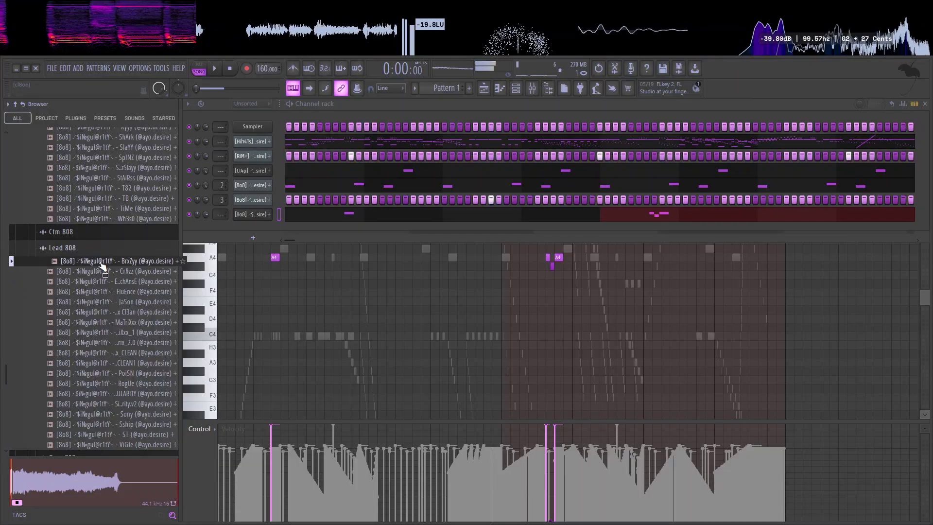
pyautogui.click(107, 312)
pyautogui.click(108, 322)
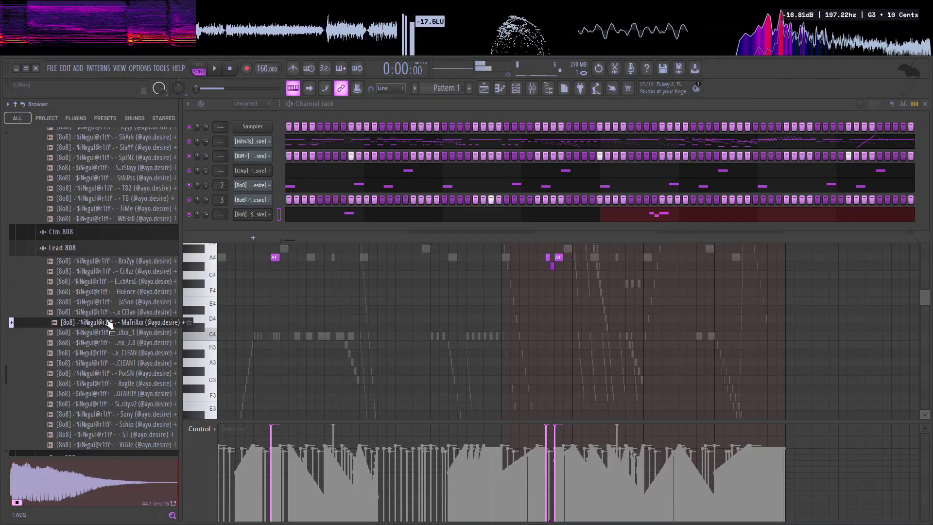
# Step: Add the MaTriXxx 808 as a new channel, start the playback and raise the channel's Cut group
pyautogui.moveTo(107, 312); pyautogui.dragTo(253, 229)
pyautogui.press('space')
pyautogui.press('Down')
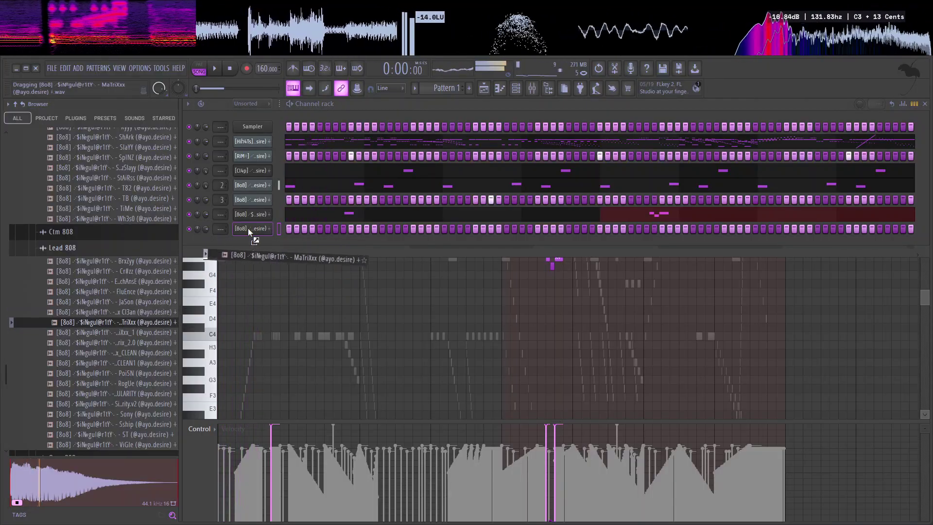
pyautogui.click(251, 230)
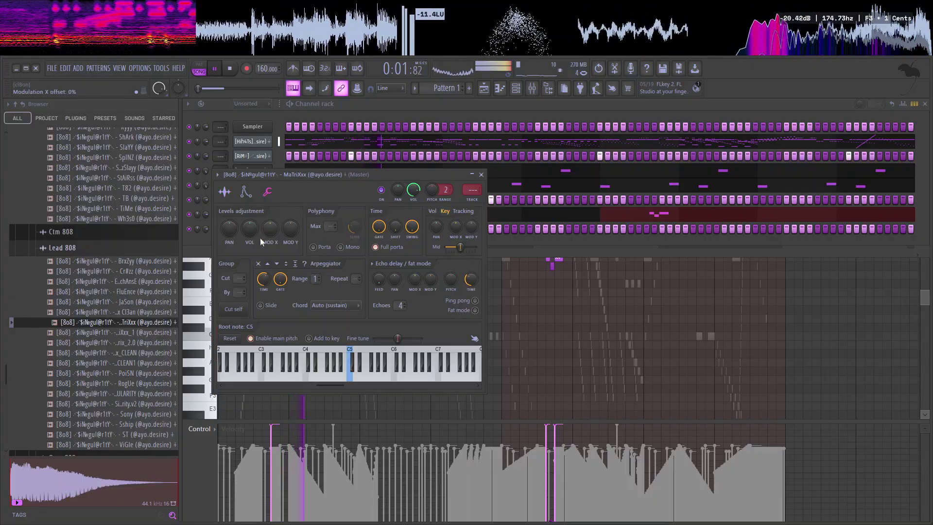
pyautogui.moveTo(240, 292); pyautogui.dragTo(240, 276)
# Step: Place a one-step A4 note at step 7 of bar 1 in the MaTriXxx channel's piano roll
pyautogui.click(498, 93)
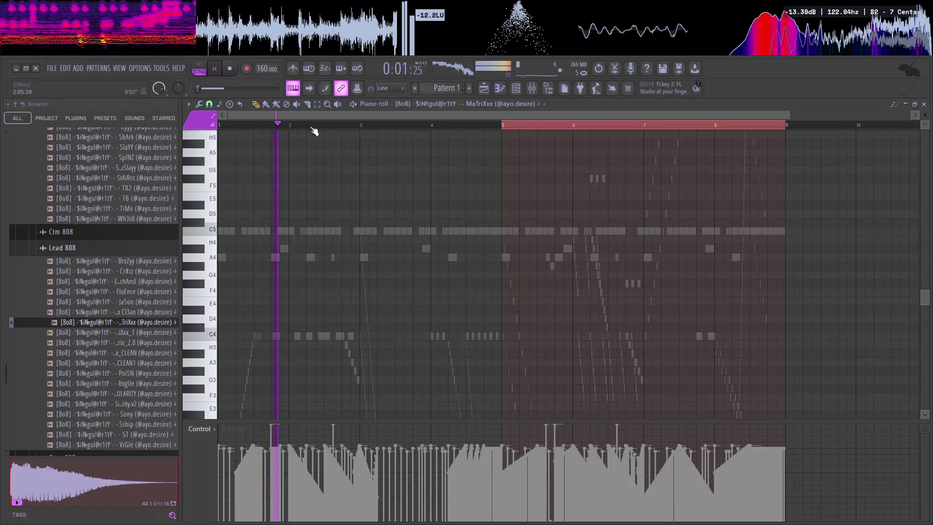
pyautogui.click(247, 258)
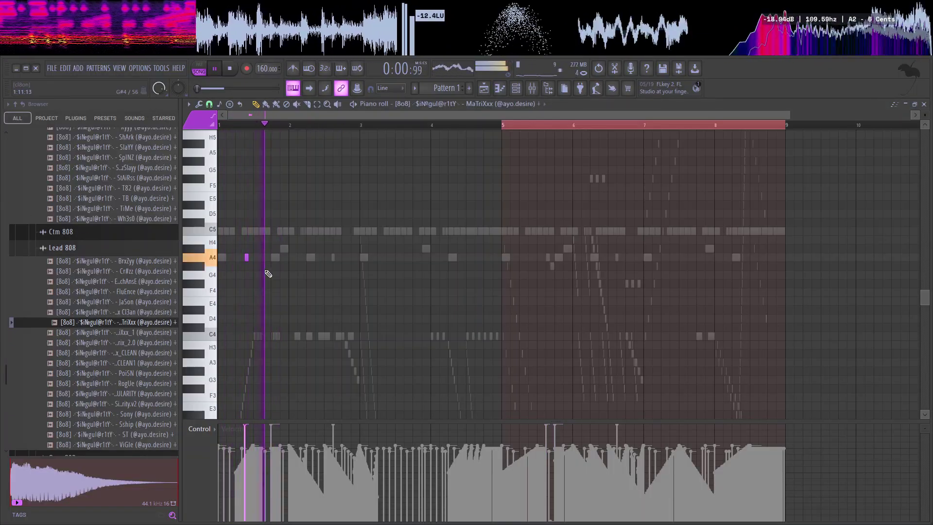
# Step: Audition MaTriXxx_1 with the playback stopped and load it into the selected channel in place of MaTriXxx
pyautogui.click(141, 333)
pyautogui.press('space')
pyautogui.rightClick(138, 332)
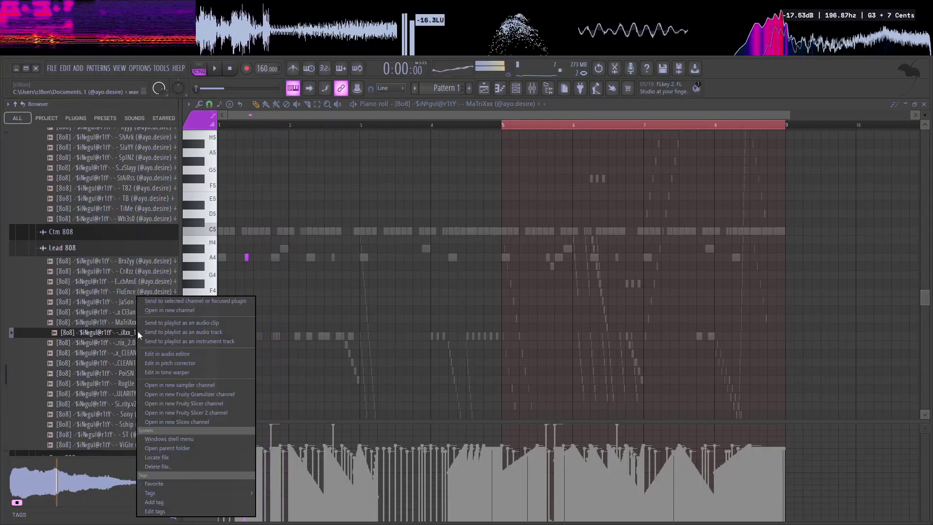
pyautogui.click(160, 303)
pyautogui.press('space')
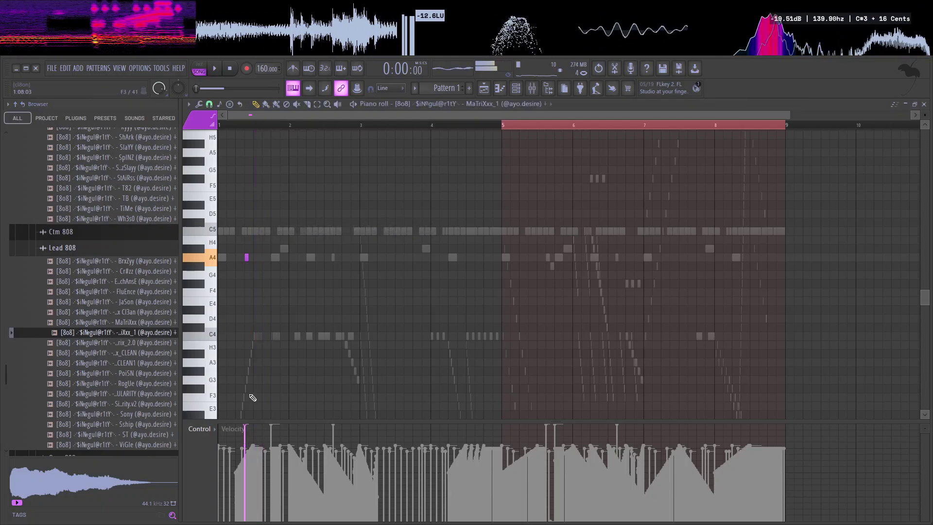
# Step: Audition the Lead 808 samples from MaTrix_2.0 through PoiSN and RogUe down to SINGULARITY
pyautogui.click(146, 342)
pyautogui.press('space')
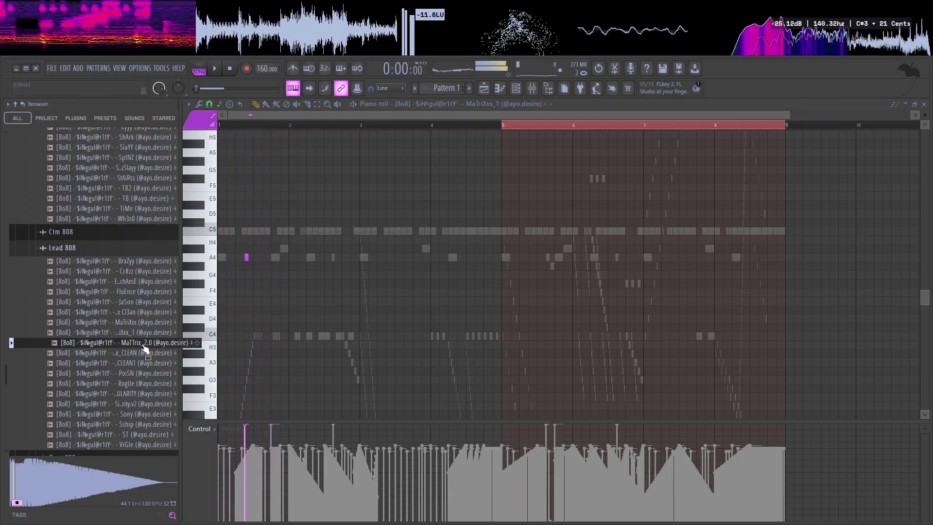
pyautogui.click(145, 352)
pyautogui.click(138, 364)
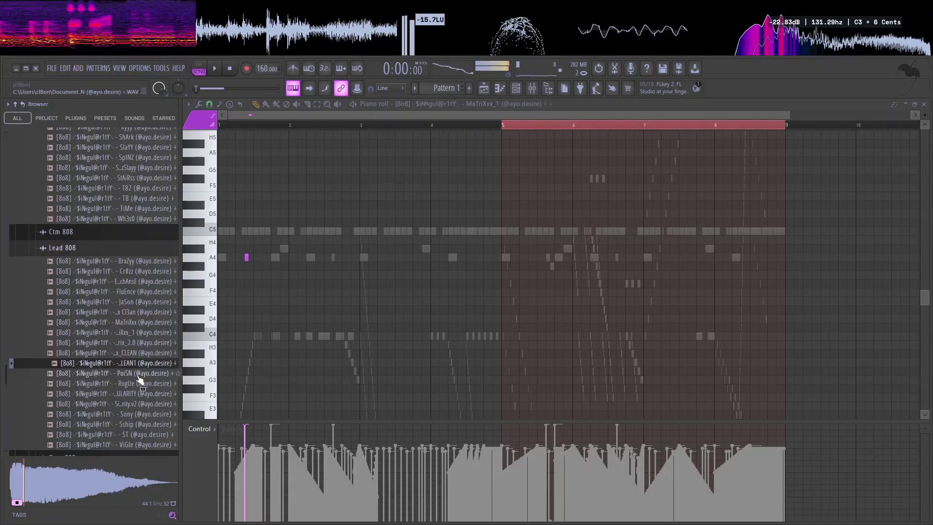
pyautogui.click(138, 373)
pyautogui.click(139, 383)
pyautogui.click(140, 397)
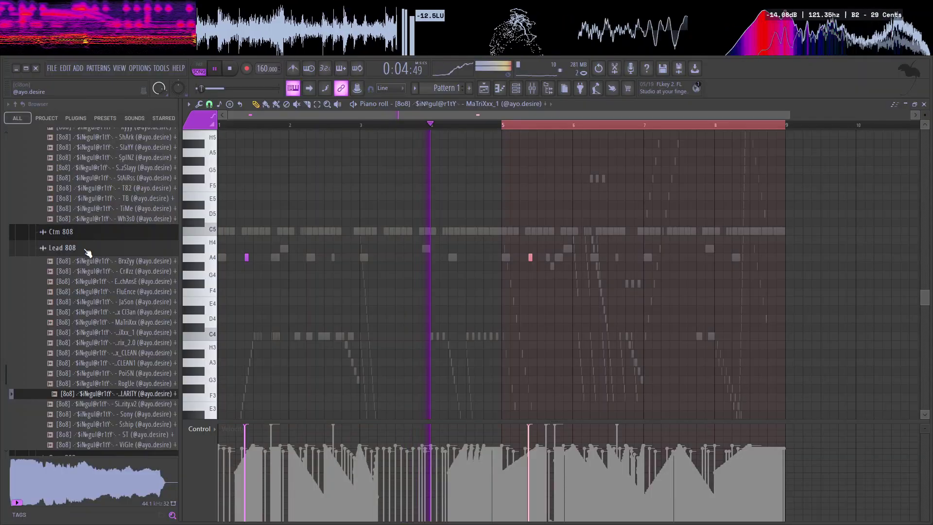
# Step: Stop the playback and audition the last Lead 808 samples, from SINGULARITY and Sony down to ViGle
pyautogui.press('space')
pyautogui.click(113, 403)
pyautogui.scroll(-4, 122, 374)
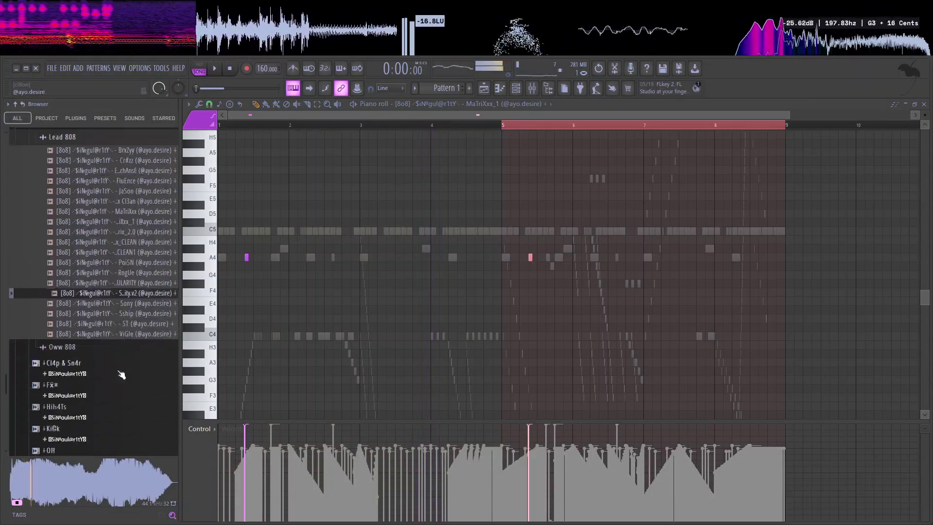
pyautogui.click(111, 293)
pyautogui.click(112, 281)
pyautogui.click(115, 272)
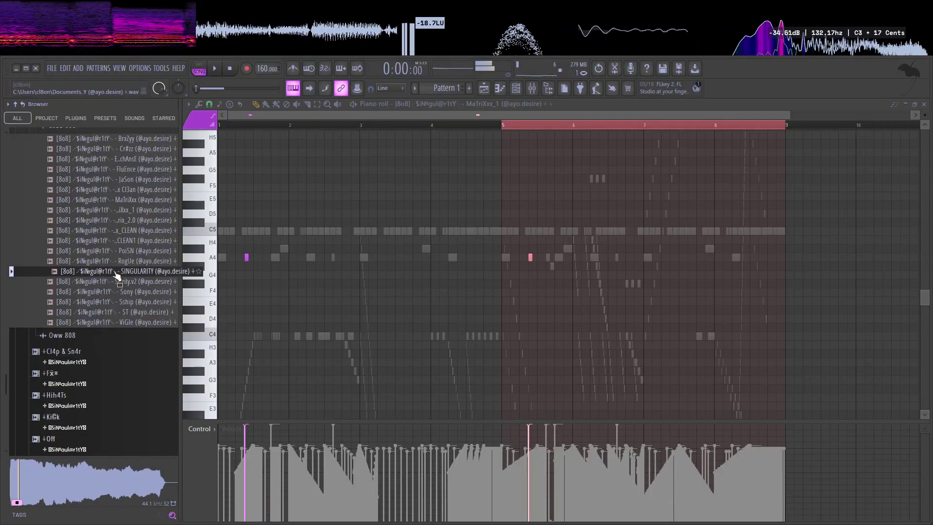
pyautogui.click(118, 294)
pyautogui.click(119, 305)
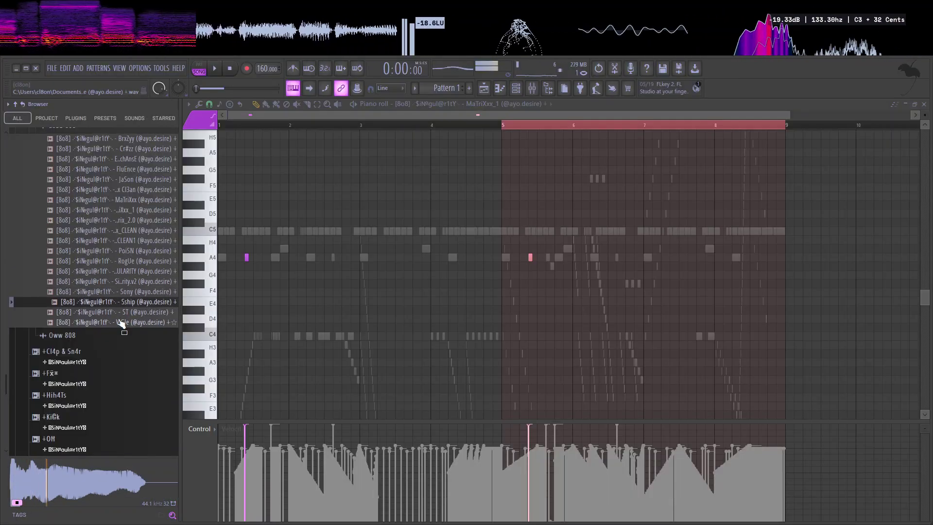
pyautogui.press('Down')
pyautogui.press('Down')
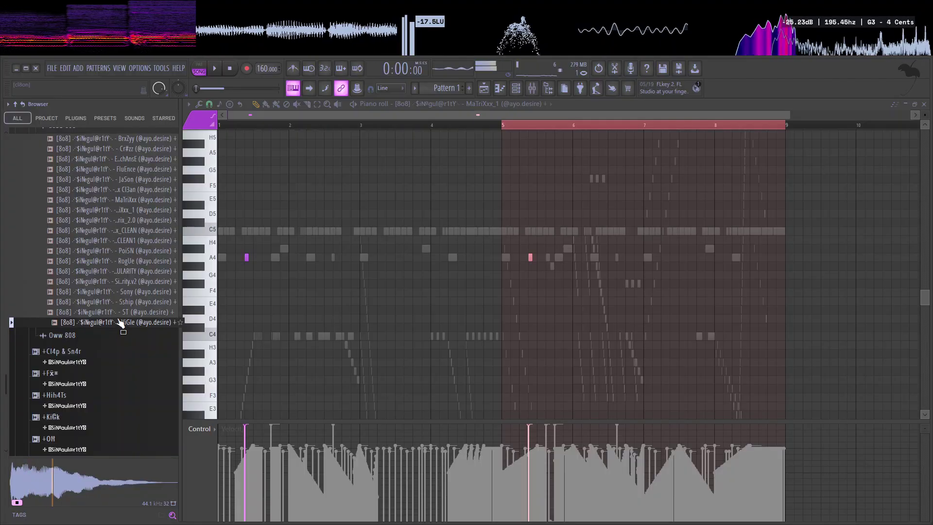
pyautogui.click(117, 315)
# Step: Open the ViGle 808 in a new channel with Cut group 3 and By group 4
pyautogui.rightClick(115, 321)
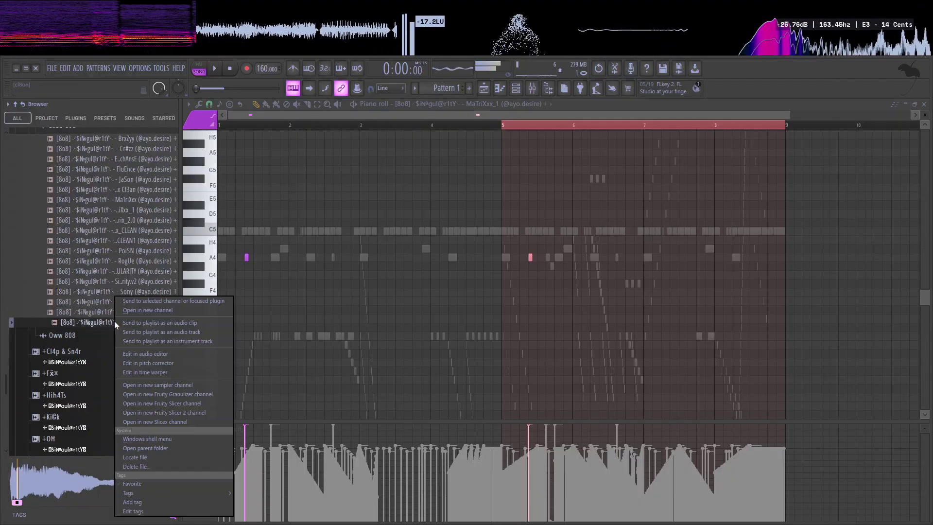
pyautogui.click(146, 310)
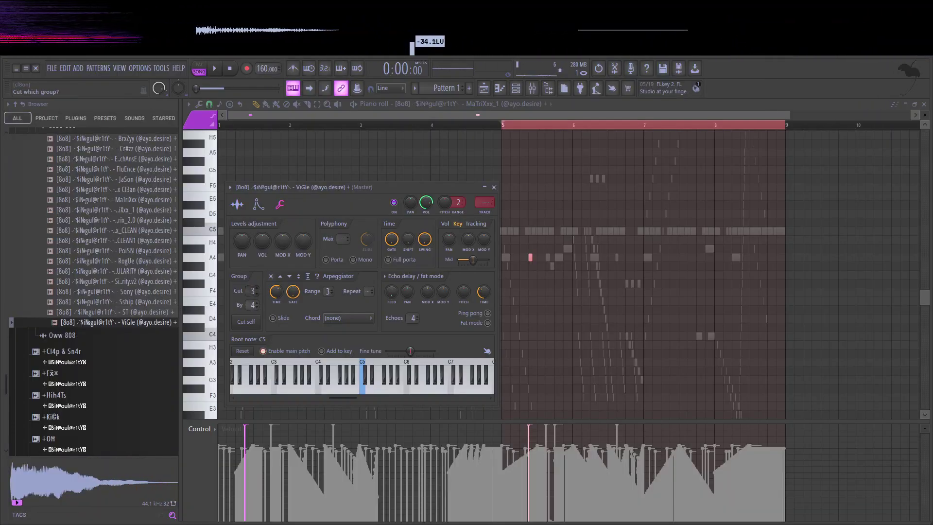
# Step: Switch the piano roll to the ViGle channel and add A4 notes at steps 7 and 13 of bar 3
pyautogui.click(499, 111)
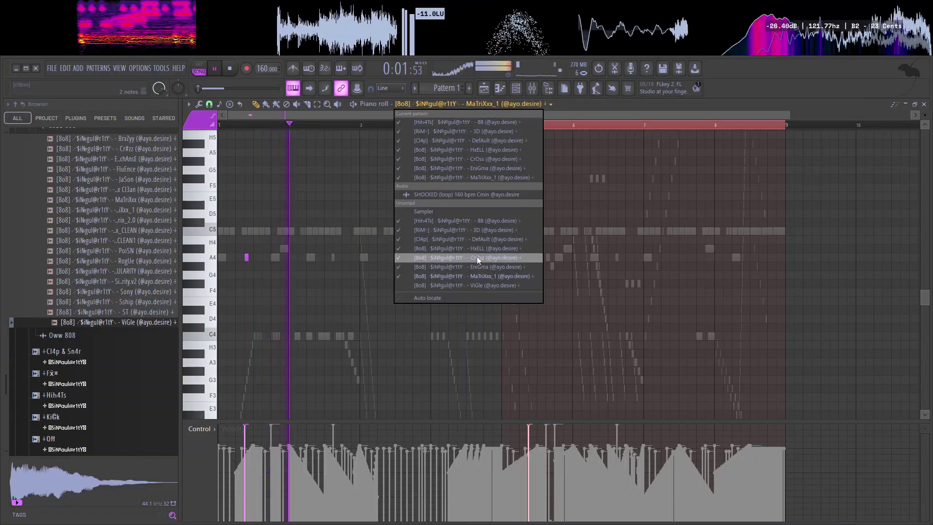
pyautogui.click(405, 285)
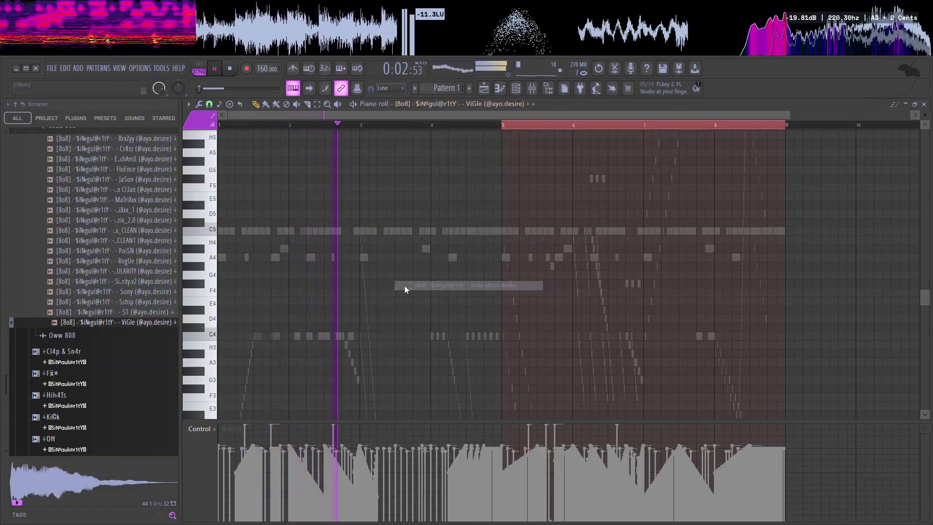
pyautogui.click(389, 258)
pyautogui.click(415, 257)
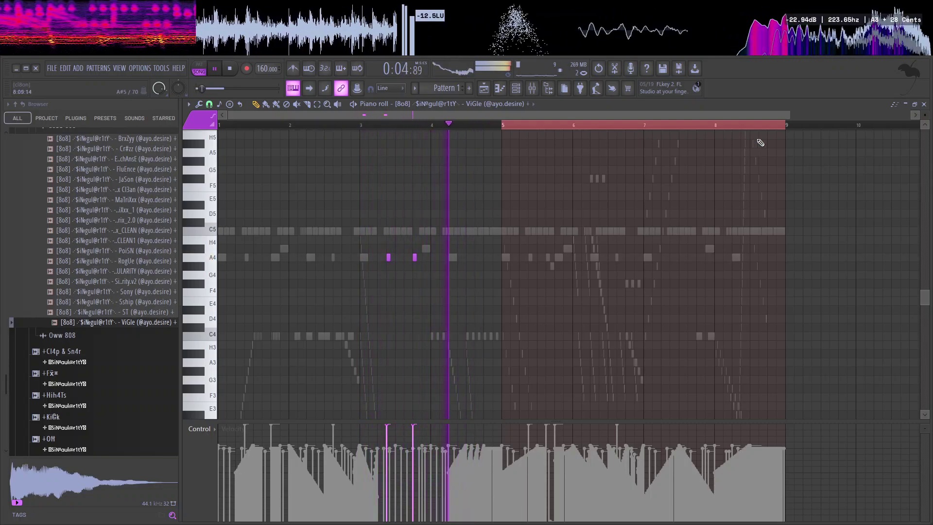
# Step: Save the project and duplicate bar 3's two A4 notes at steps 7 and 13 of bar 7
pyautogui.hotkey('ctrl', 's')
pyautogui.click(577, 180)
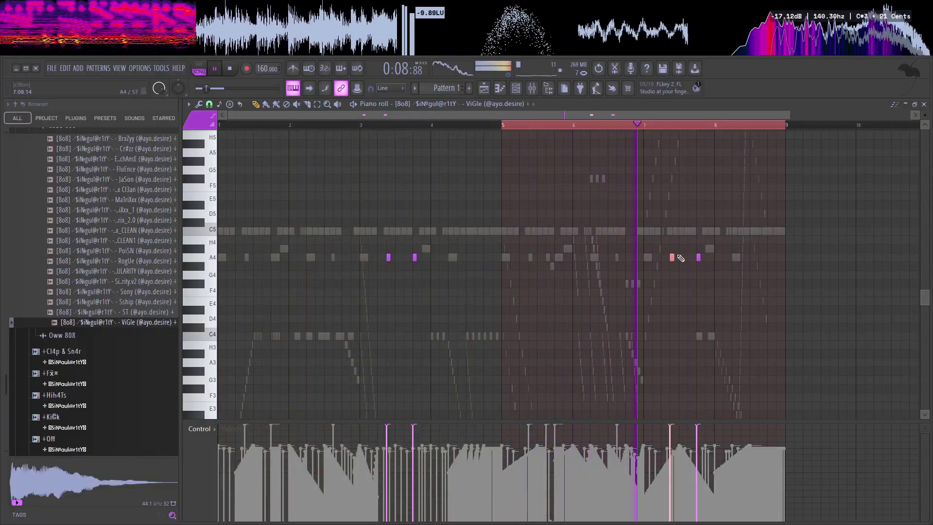
# Step: Try raising the A4 note at step 7 of bar 7 by an octave and undo the change
pyautogui.hotkey('ctrl', 'Up')
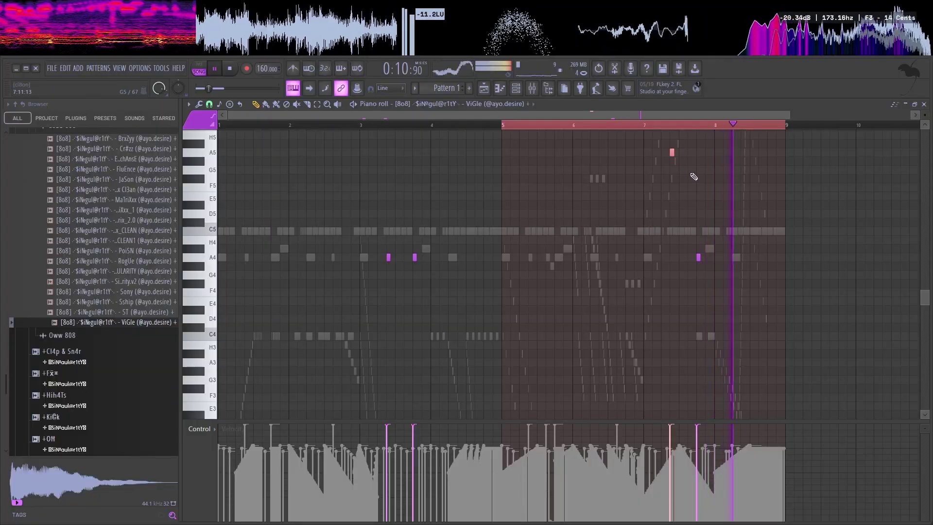
pyautogui.hotkey('ctrl', 'z')
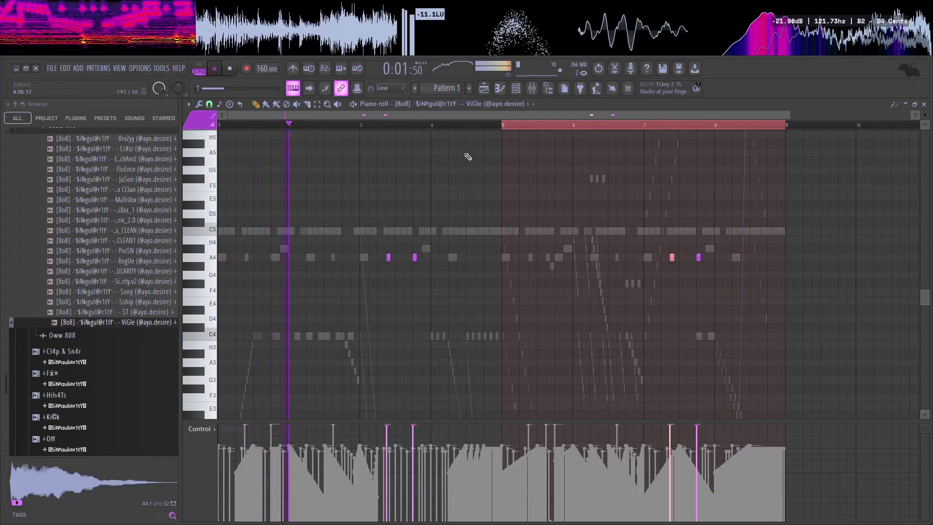
# Step: Delete the ViGle channel's A4 note at step 13 of bar 3
pyautogui.rightClick(415, 258)
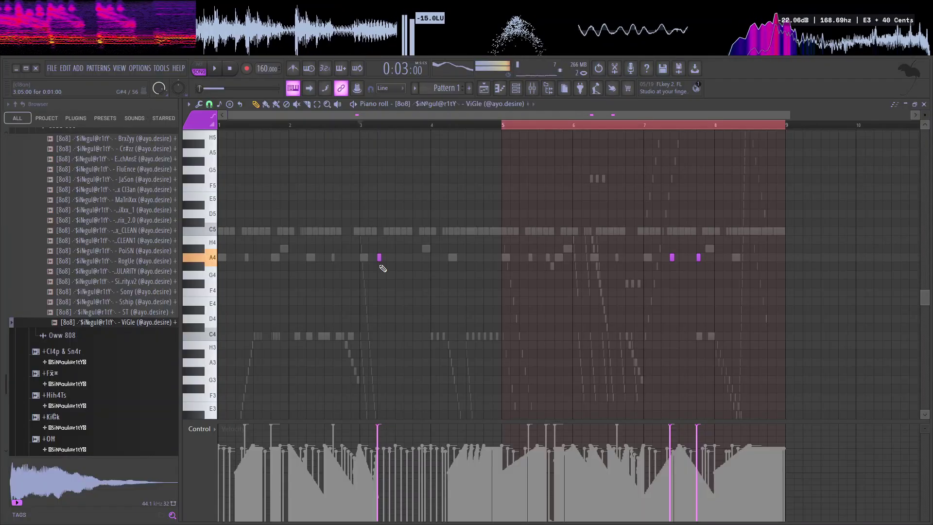
# Step: Add a ViGle A4 note at step 7 of bar 3 and lower its velocity in the note properties
pyautogui.press('space')
pyautogui.click(388, 257)
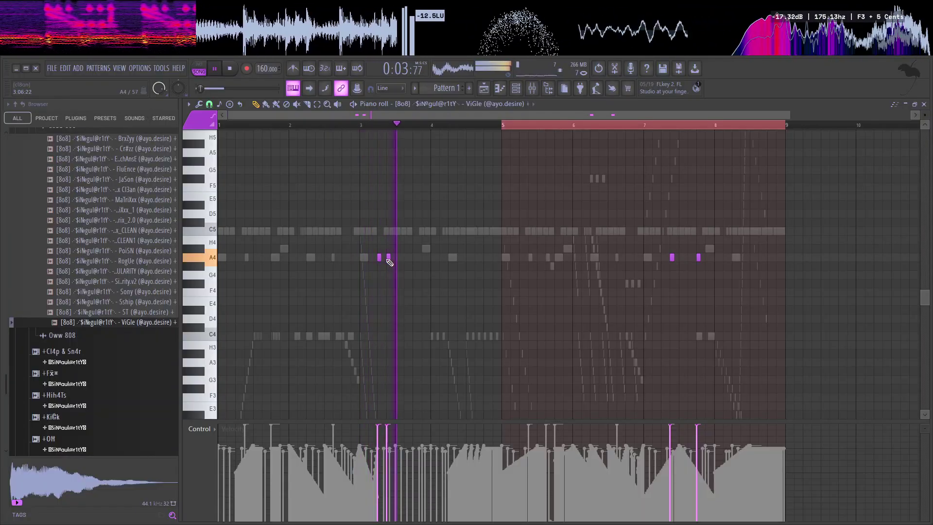
pyautogui.doubleClick(388, 257)
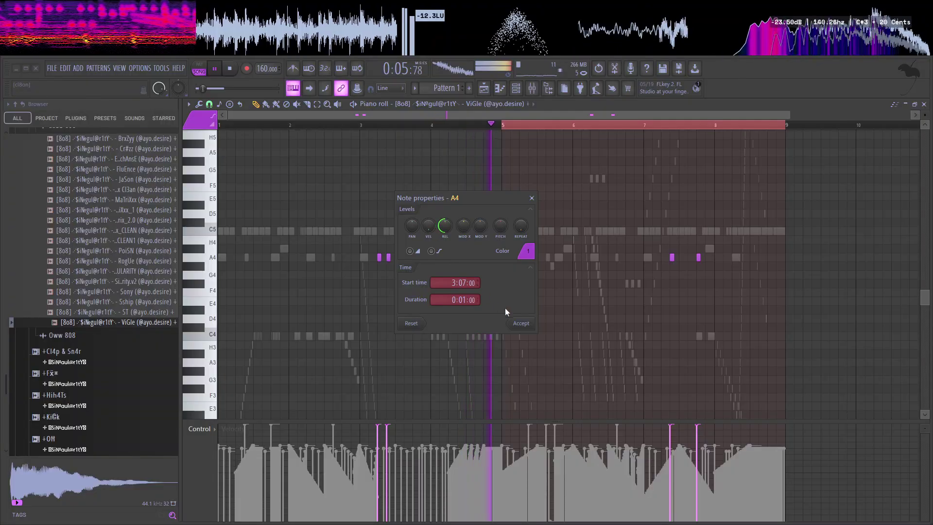
pyautogui.click(520, 322)
pyautogui.press('space')
pyautogui.press('space')
# Step: Add a ViGle A4 note at step 9 of bar 3 and delete the A4 notes at steps 5 and 7
pyautogui.click(397, 258)
pyautogui.press('space')
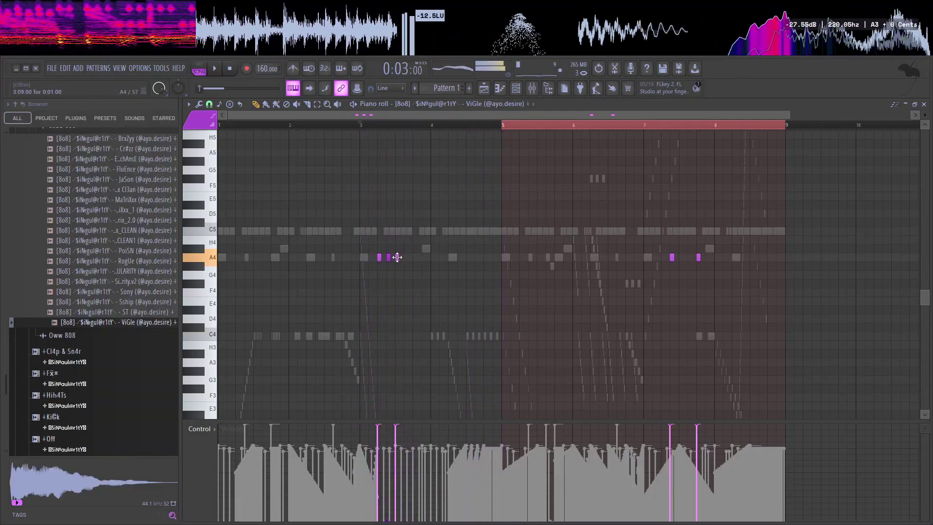
pyautogui.press('space')
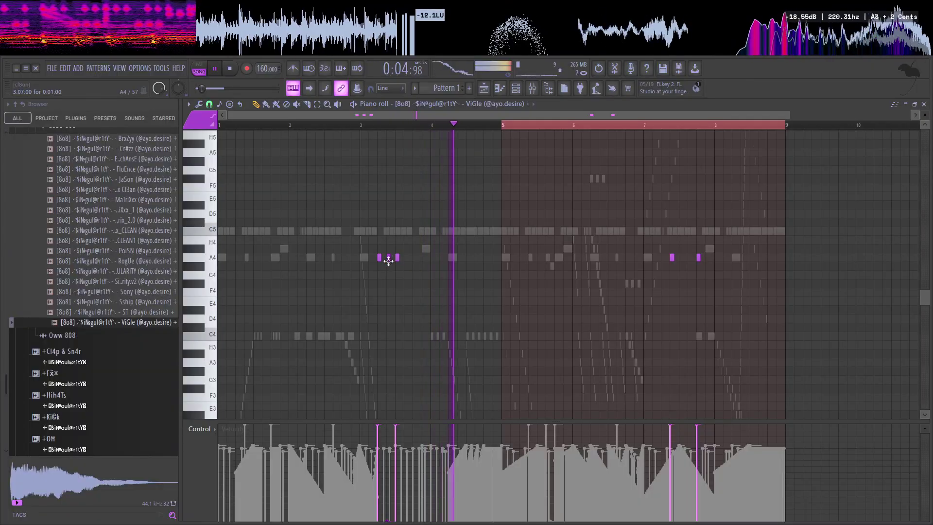
pyautogui.rightClick(388, 257)
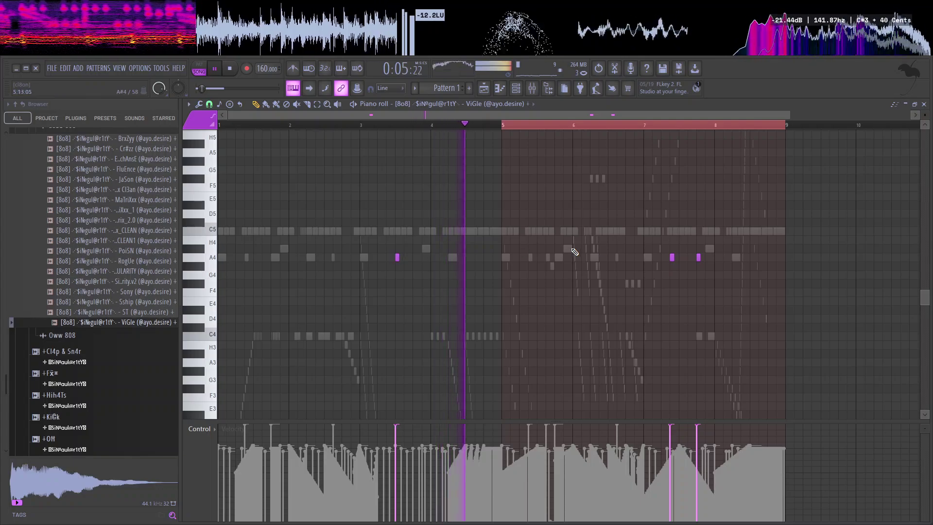
# Step: Replace ViGle's A4 note at step 13 of bar 7 with A4 notes at steps 8 and 9, lowering step 8's velocity to the minimum
pyautogui.click(680, 257)
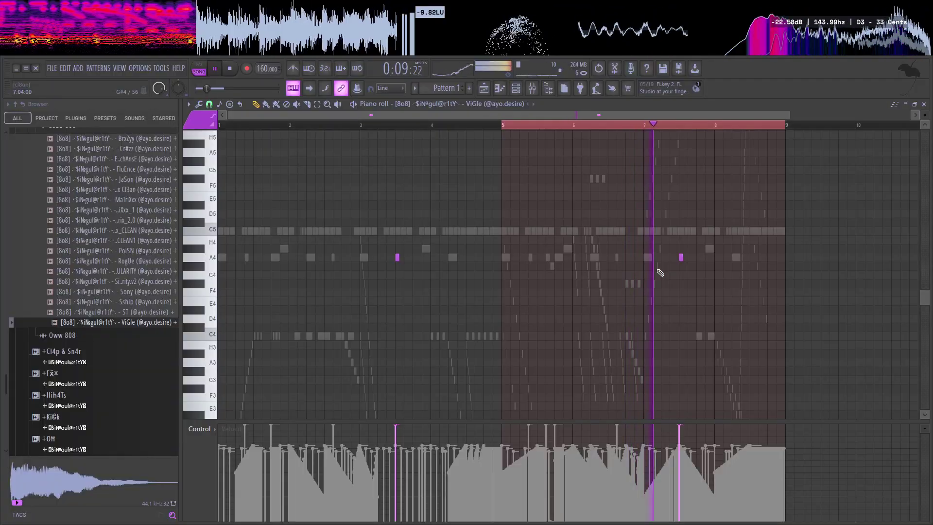
pyautogui.click(671, 258)
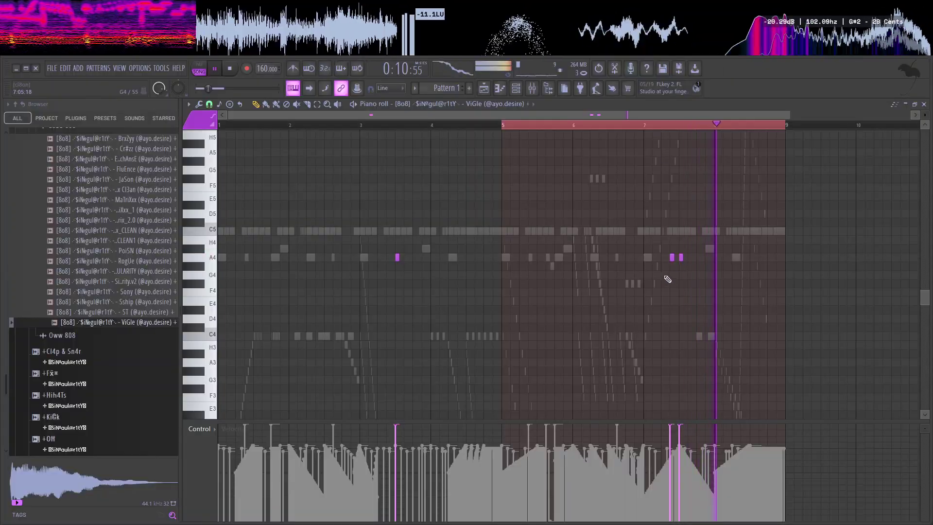
pyautogui.keyDown('ctrl'); pyautogui.scroll(3, 658, 219); pyautogui.keyUp('ctrl')
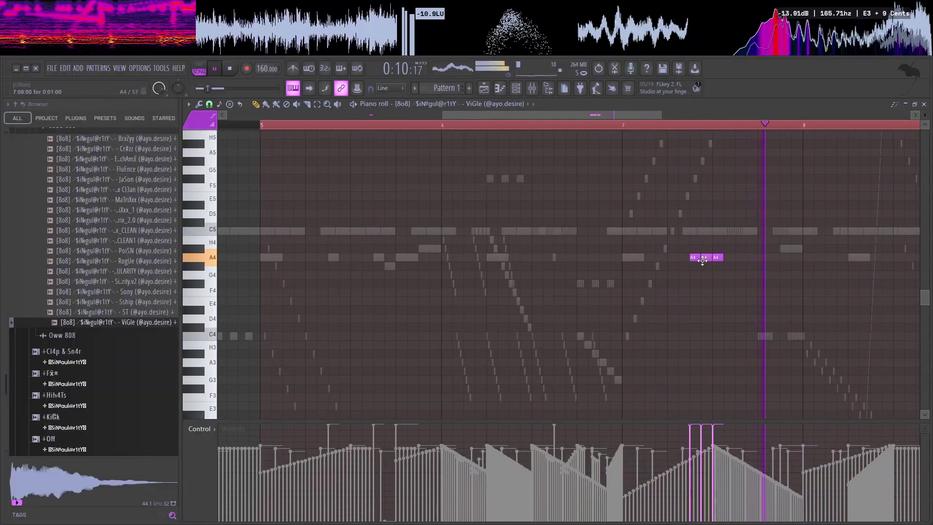
pyautogui.doubleClick(702, 260)
pyautogui.click(514, 324)
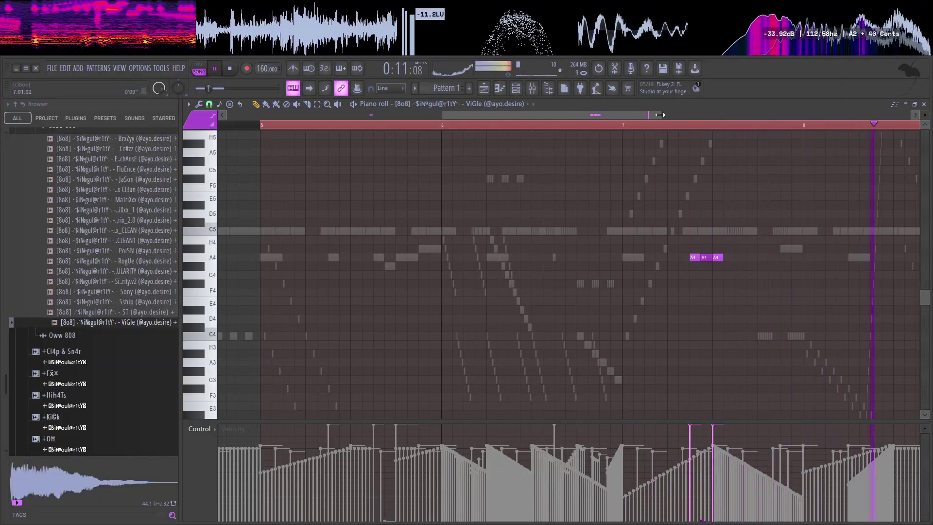
# Step: Raise the ViGle note at step 7 of bar 7 an octave to A5 and play back from bar 7
pyautogui.moveTo(662, 115); pyautogui.dragTo(782, 116)
pyautogui.keyDown('ctrl'); pyautogui.click(528, 256); pyautogui.keyUp('ctrl')
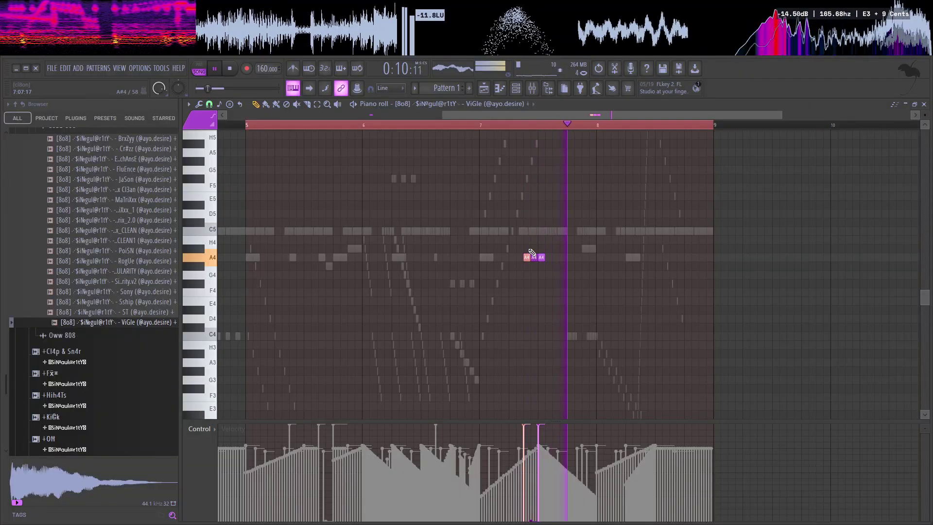
pyautogui.hotkey('ctrl', 'Up')
pyautogui.press('space')
pyautogui.click(483, 125)
pyautogui.press('space')
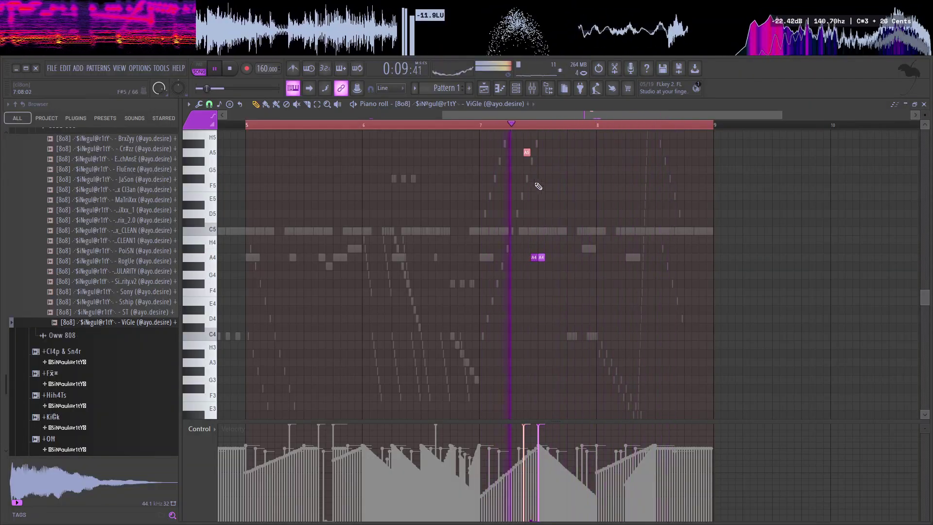
pyautogui.moveTo(573, 116); pyautogui.dragTo(359, 115)
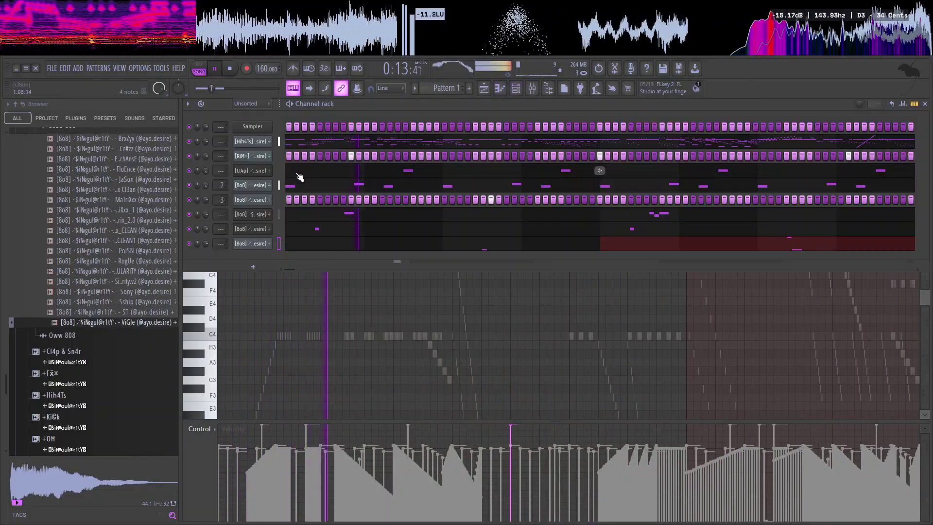
# Step: Search the browser for "6ast cow" and place "6astard - cowbell loop" on playlist track 4 at bar 1
pyautogui.press('F6')
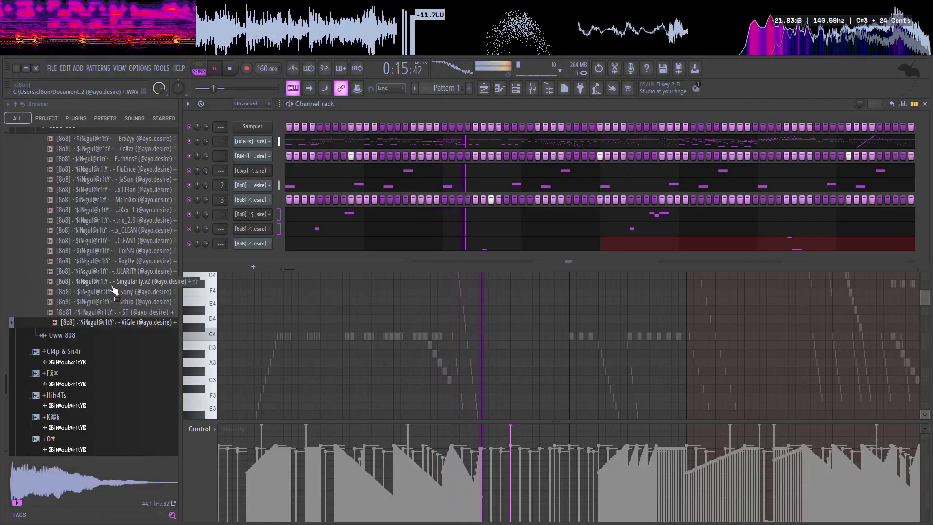
pyautogui.scroll(-5, 118, 286)
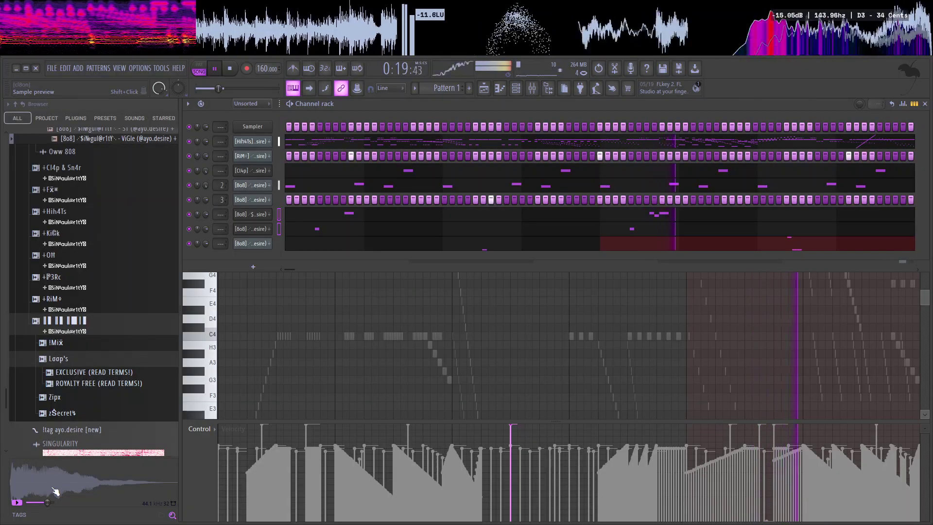
pyautogui.click(67, 515)
pyautogui.write('6ast')
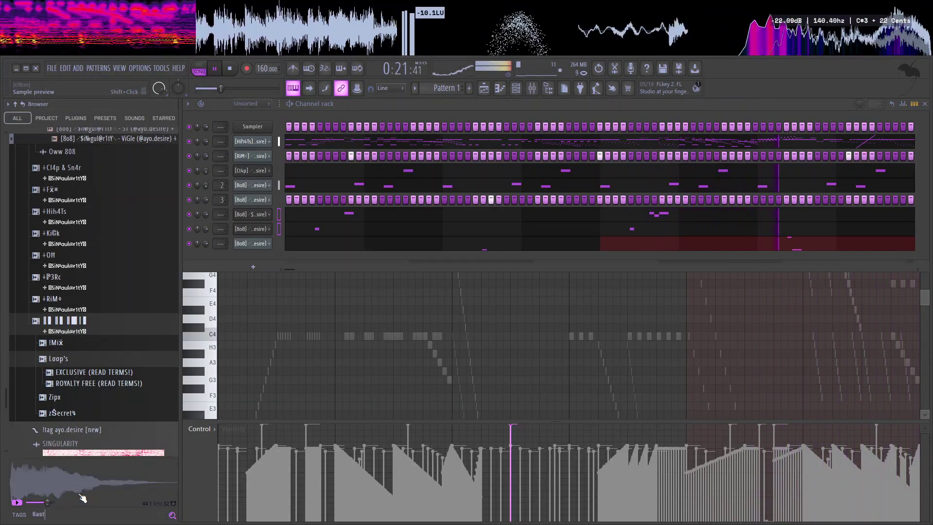
pyautogui.write(' cow')
pyautogui.click(53, 132)
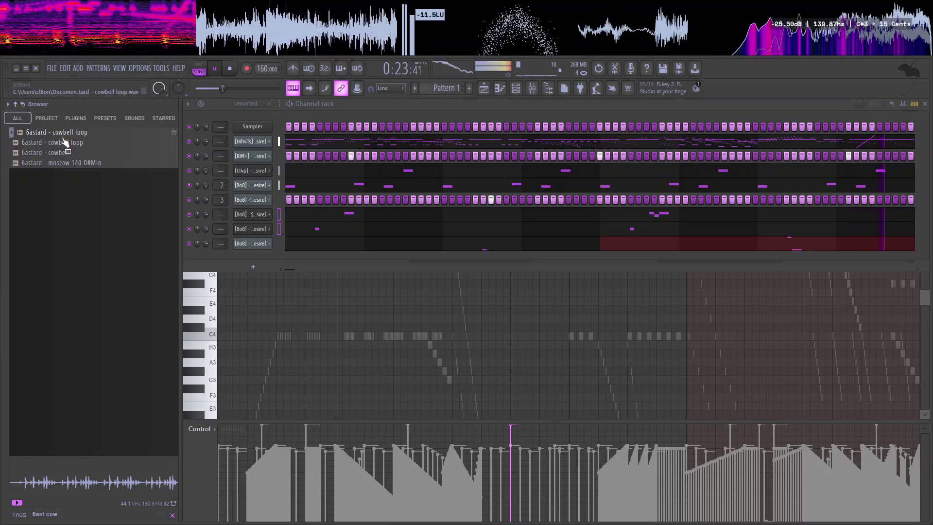
pyautogui.moveTo(64, 142); pyautogui.dragTo(448, 202)
pyautogui.press('F5')
# Step: Shift the cowbell loop's pitch by -300 cents and add a second cowbell clip at bar 9 on track 4
pyautogui.doubleClick(447, 202)
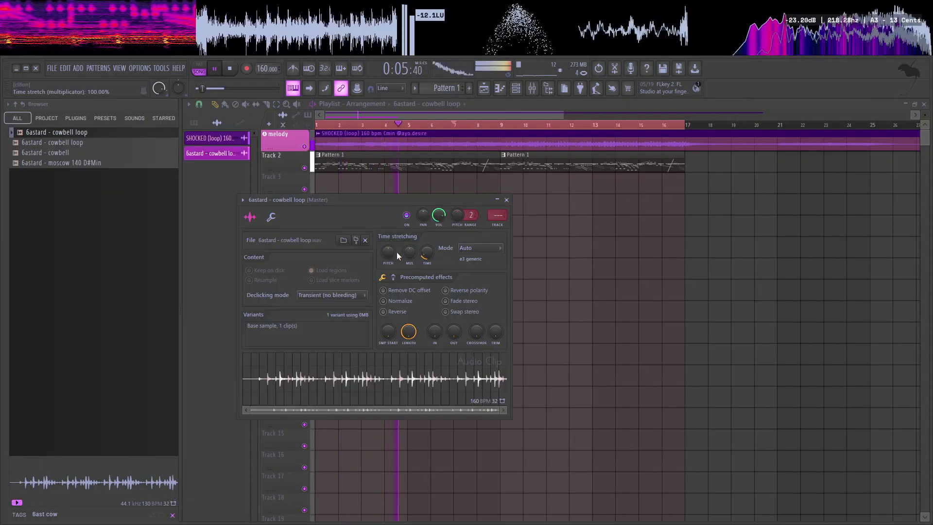
pyautogui.moveTo(388, 252); pyautogui.dragTo(388, 265)
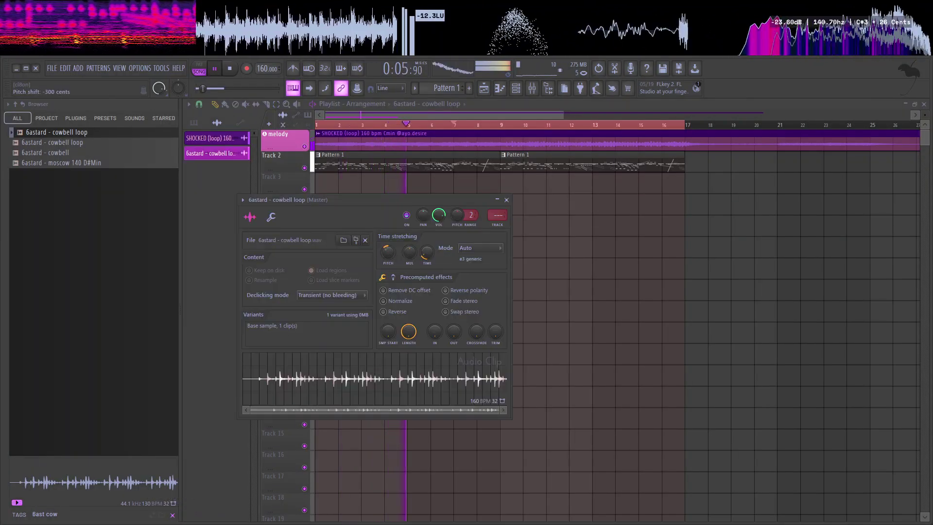
pyautogui.click(506, 200)
pyautogui.doubleClick(539, 207)
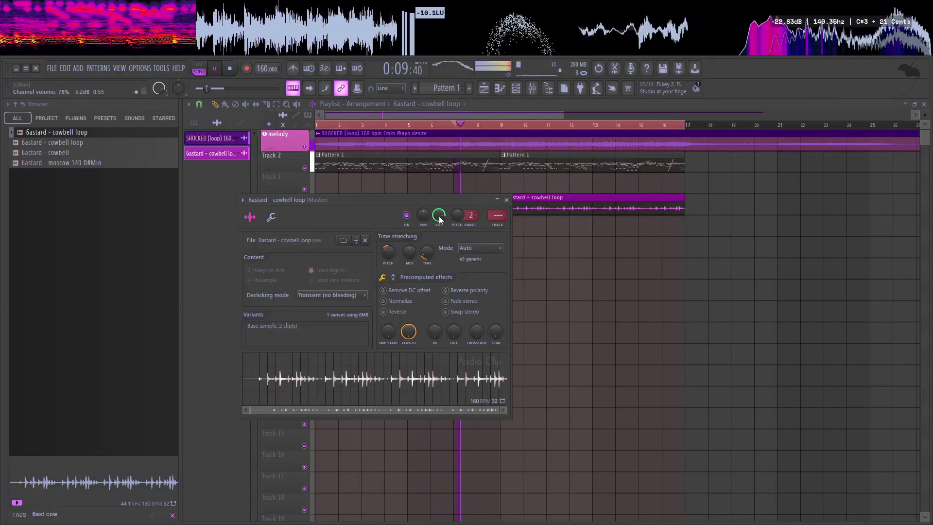
pyautogui.click(507, 200)
# Step: Clear the browser search, collapse the Lead 808 folder and open the kit's P3Rc folder
pyautogui.click(18, 120)
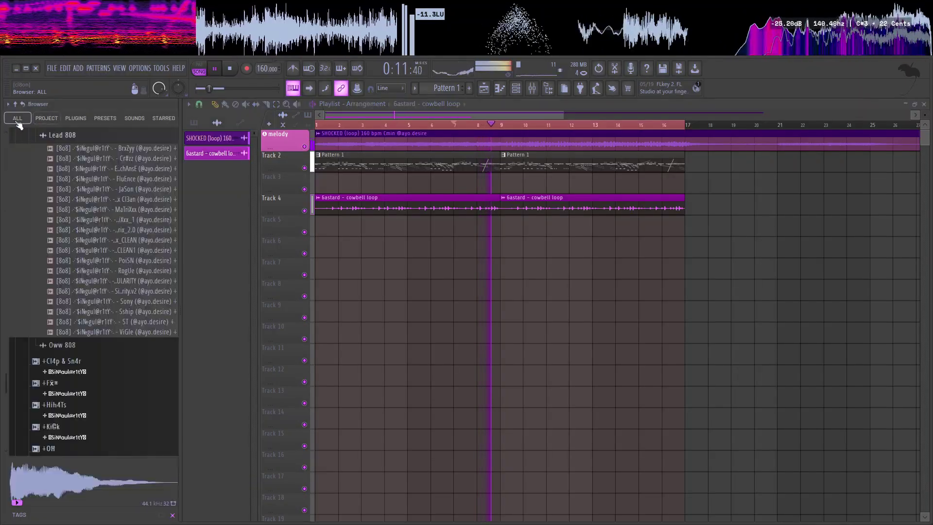
pyautogui.click(62, 137)
pyautogui.click(79, 280)
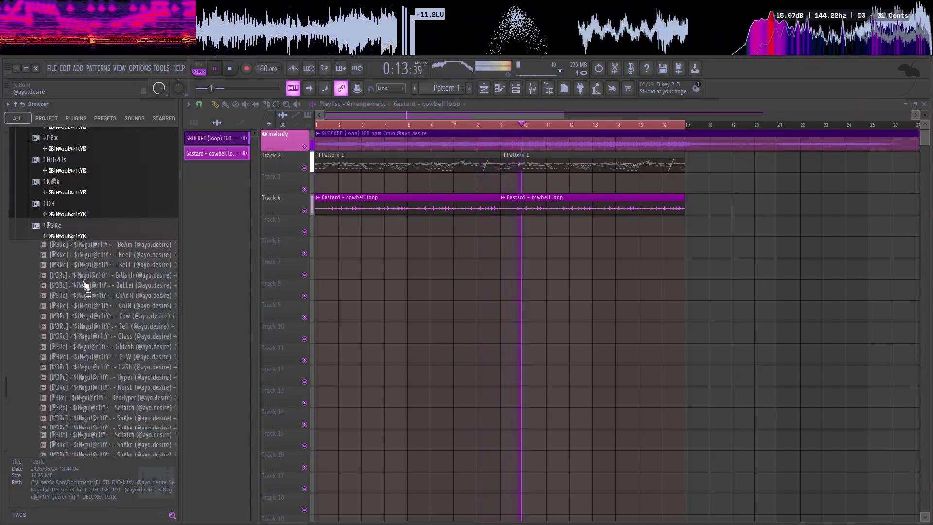
# Step: Audition the P3Rc percussion samples, including BuLLet, BrUshh, Glitchh, HaSh, RedHyper, ShAke and BeLL
pyautogui.click(82, 285)
pyautogui.click(85, 277)
pyautogui.click(87, 266)
pyautogui.press('Up')
pyautogui.press('Up')
pyautogui.press('Up')
pyautogui.press('Up')
pyautogui.press('Up')
pyautogui.press('Up')
pyautogui.press('Up')
pyautogui.press('Up')
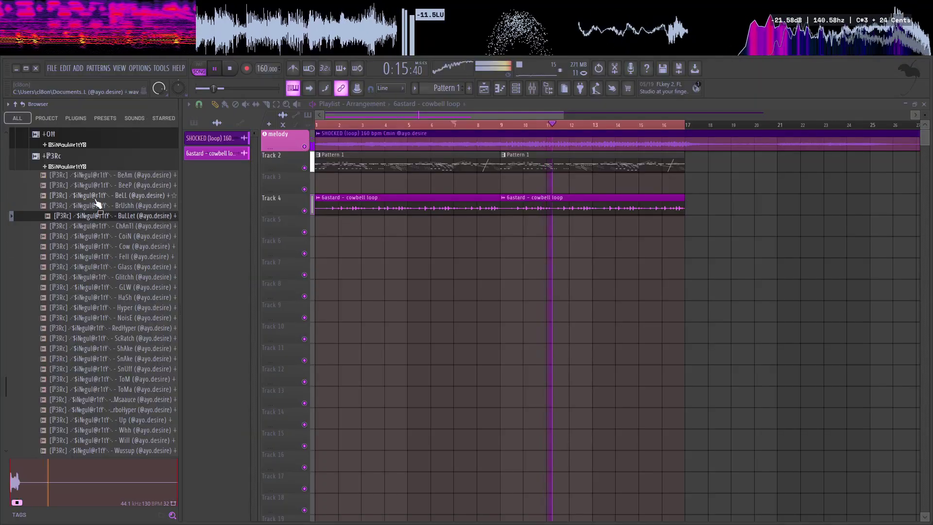
pyautogui.click(103, 277)
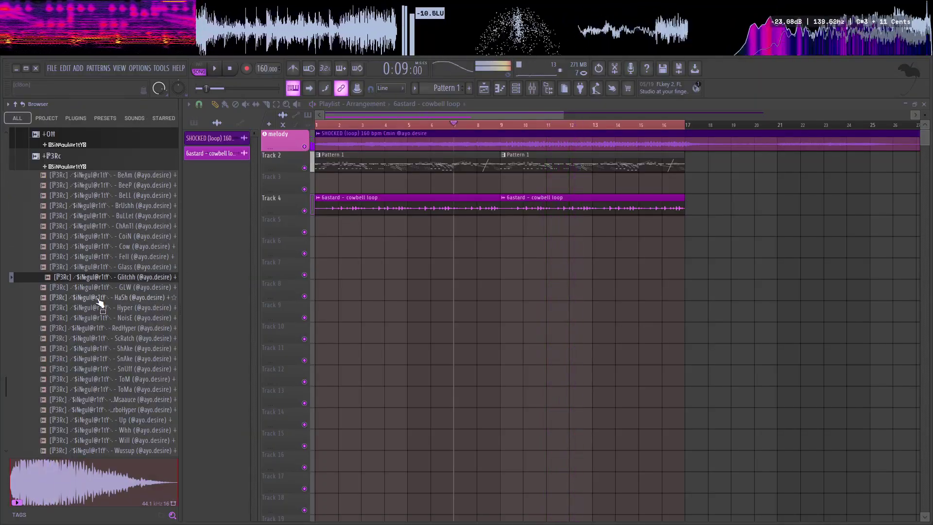
pyautogui.click(99, 298)
pyautogui.click(101, 329)
pyautogui.click(101, 348)
pyautogui.click(102, 206)
pyautogui.click(103, 196)
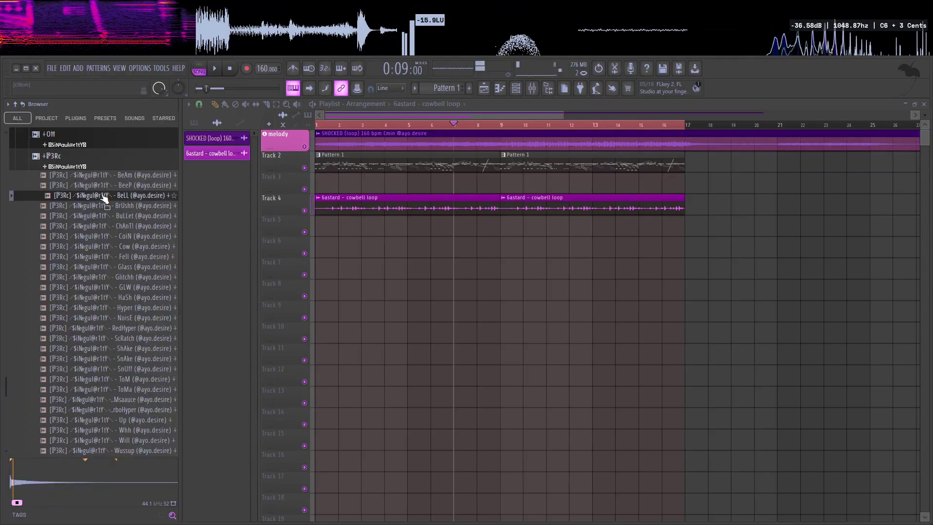
# Step: Place the BeLL sample on playlist track 5, lower its pitch and move the clip to start at bar 3
pyautogui.moveTo(103, 196); pyautogui.dragTo(351, 228)
pyautogui.doubleClick(351, 228)
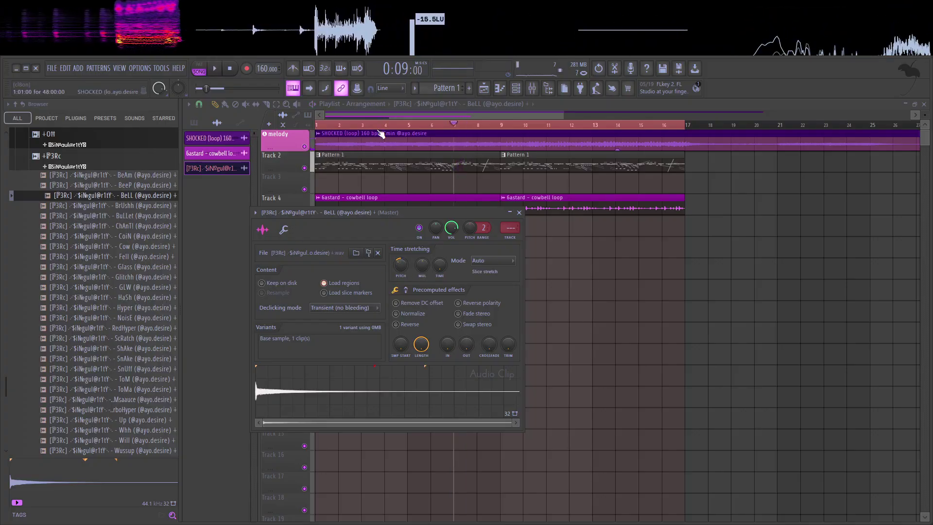
pyautogui.press('Escape')
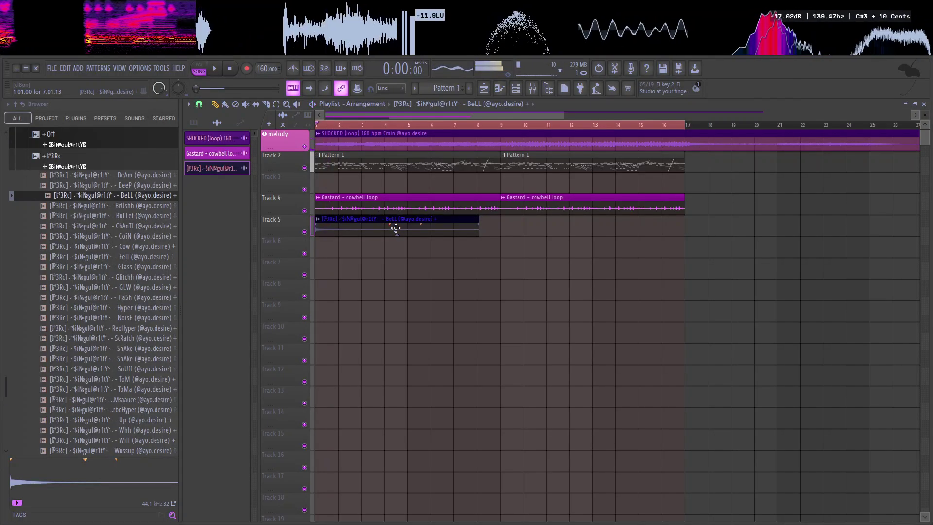
pyautogui.moveTo(408, 232); pyautogui.dragTo(458, 228)
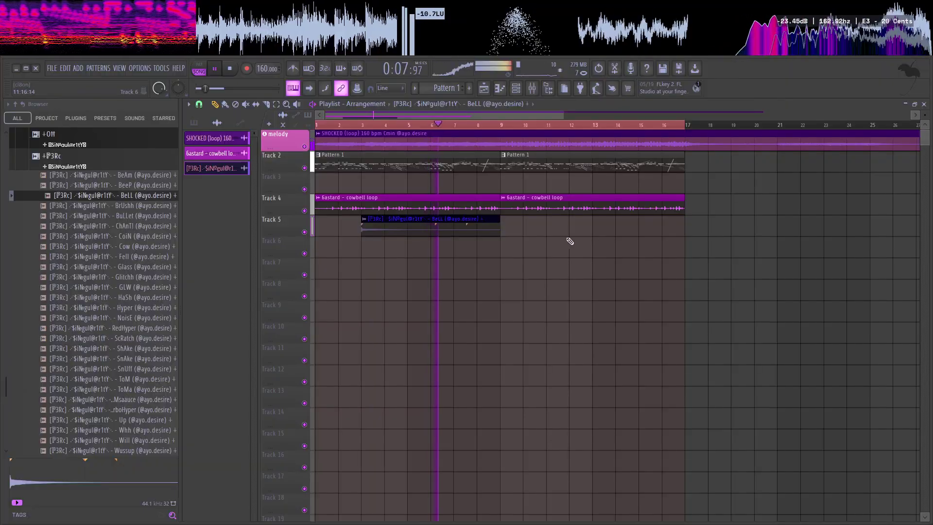
# Step: Trim the BeLL clip to four bars, remove the track 6 copy, repeat it at bars 7, 11 and 15, and end the last clip at bar 17
pyautogui.moveTo(526, 239)
pyautogui.mouseDown()
pyautogui.moveTo(500, 240)
pyautogui.moveTo(477, 222)
pyautogui.mouseUp()
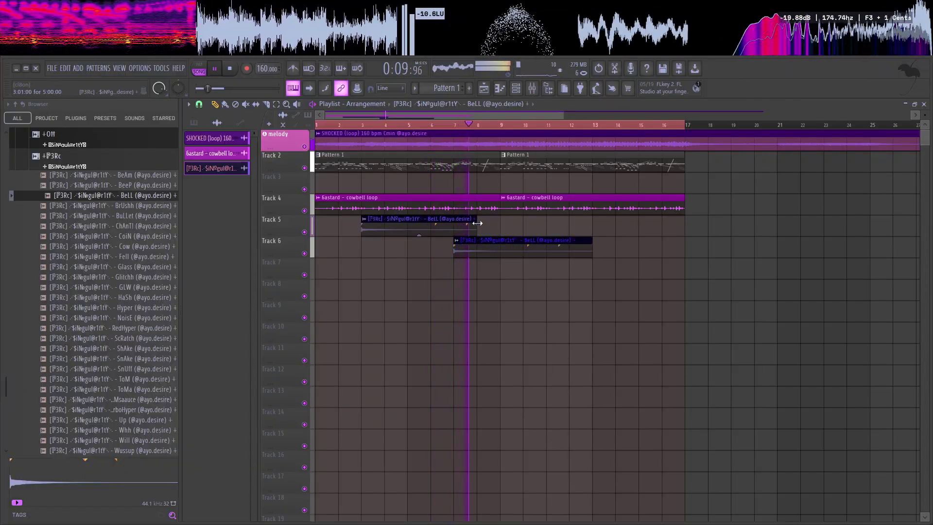
pyautogui.hotkey('ctrl', 'b')
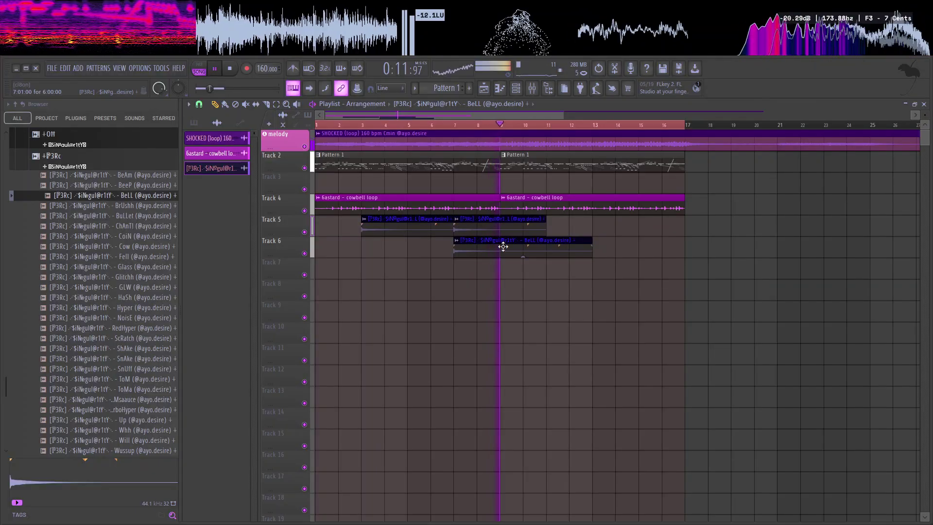
pyautogui.rightClick(501, 245)
pyautogui.hotkey('ctrl', 'b')
pyautogui.hotkey('ctrl', 'b')
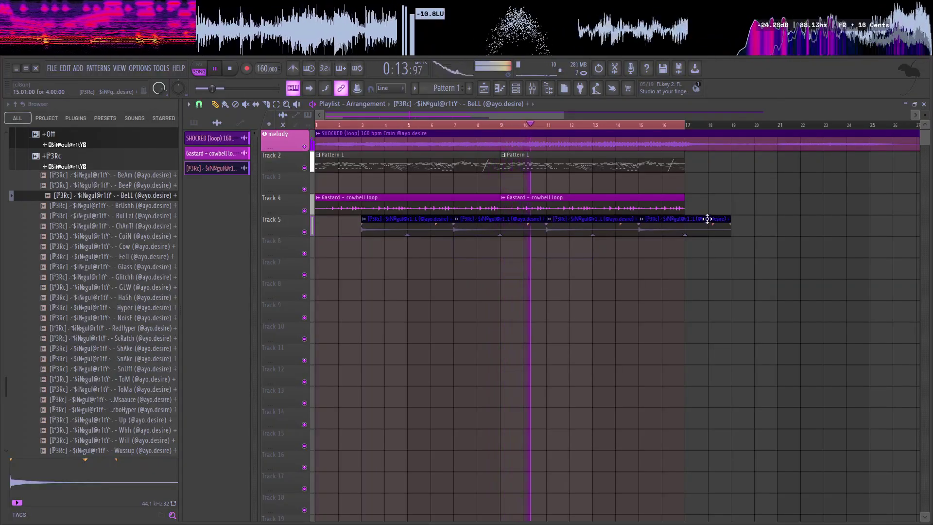
pyautogui.moveTo(729, 215); pyautogui.dragTo(684, 227)
# Step: Audition more P3Rc percussion samples over the beat, including Cow, GLW, Hyper, SnAke, ToM, ToMa and Up
pyautogui.click(116, 245)
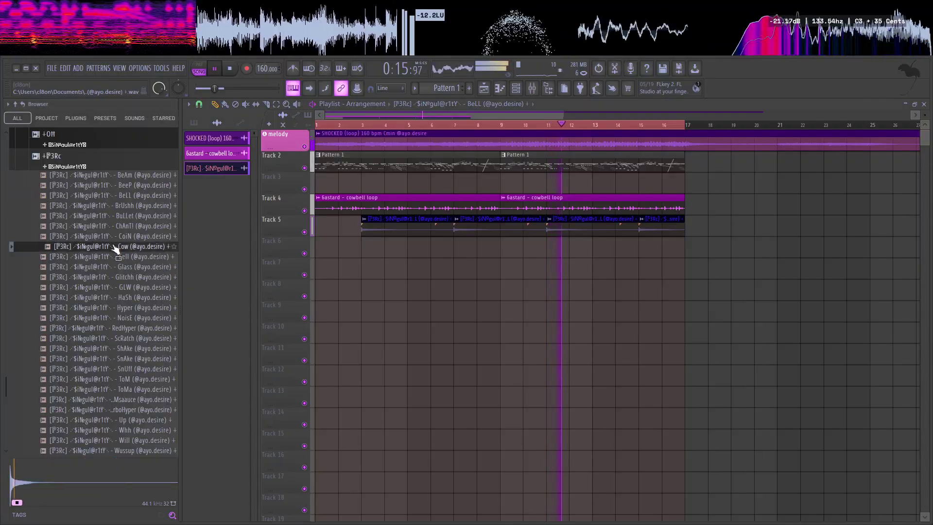
pyautogui.click(105, 277)
pyautogui.click(101, 287)
pyautogui.click(97, 309)
pyautogui.click(99, 329)
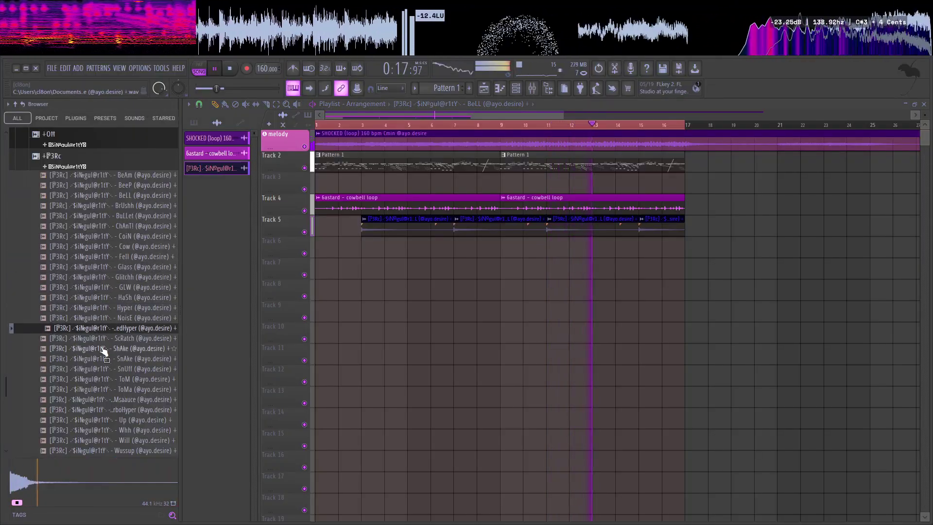
pyautogui.click(102, 349)
pyautogui.click(102, 359)
pyautogui.click(101, 379)
pyautogui.click(99, 389)
pyautogui.click(97, 400)
pyautogui.click(97, 411)
pyautogui.click(102, 391)
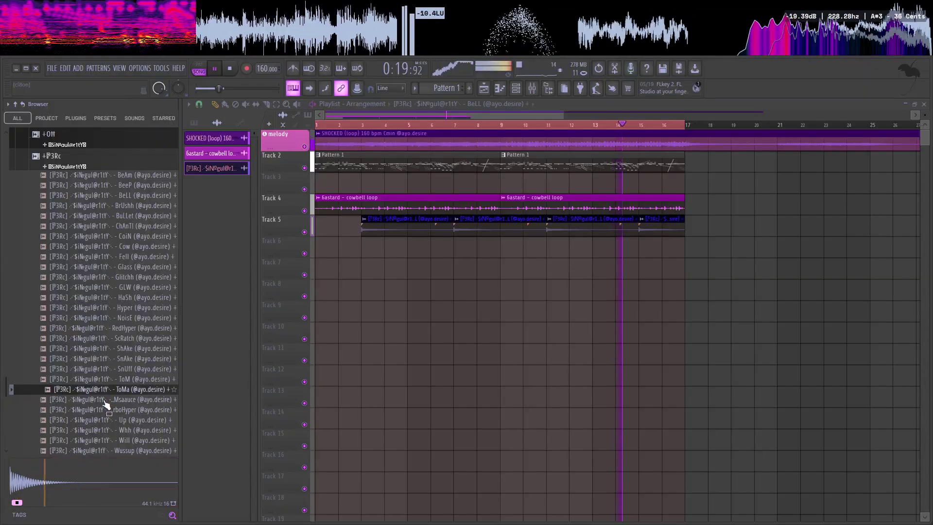
pyautogui.click(105, 411)
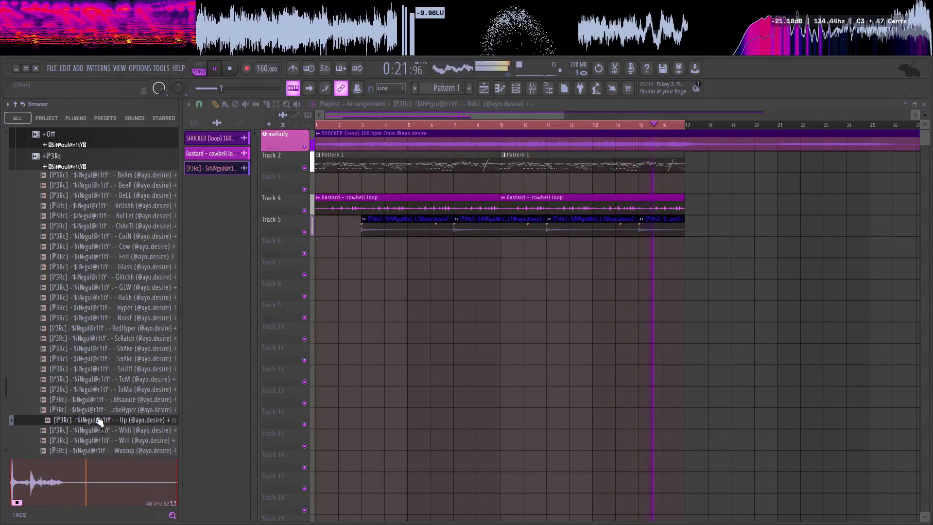
pyautogui.click(100, 399)
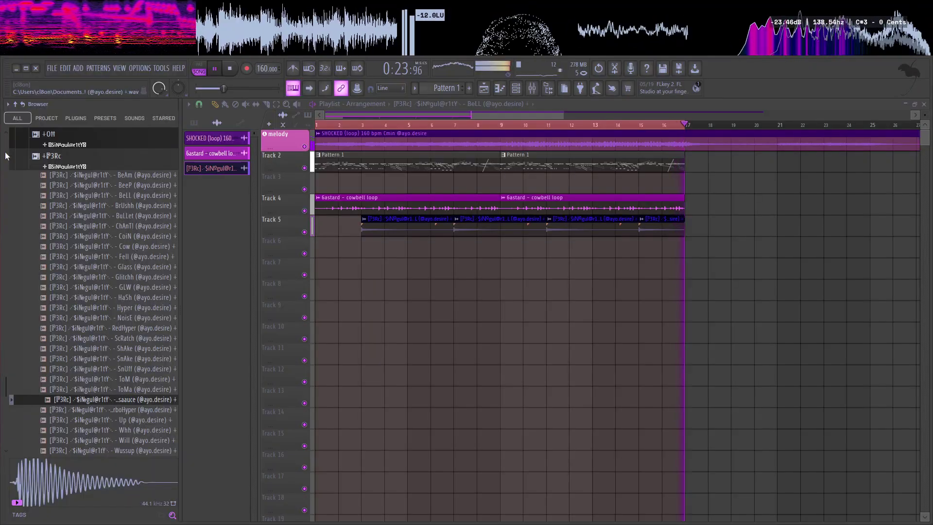
# Step: Audition the (21) downfall and APPA2X PRC 5 samples over the beat and open APPA2X PRC 5 in a new channel
pyautogui.scroll(15, 46, 183)
pyautogui.scroll(-8, 93, 262)
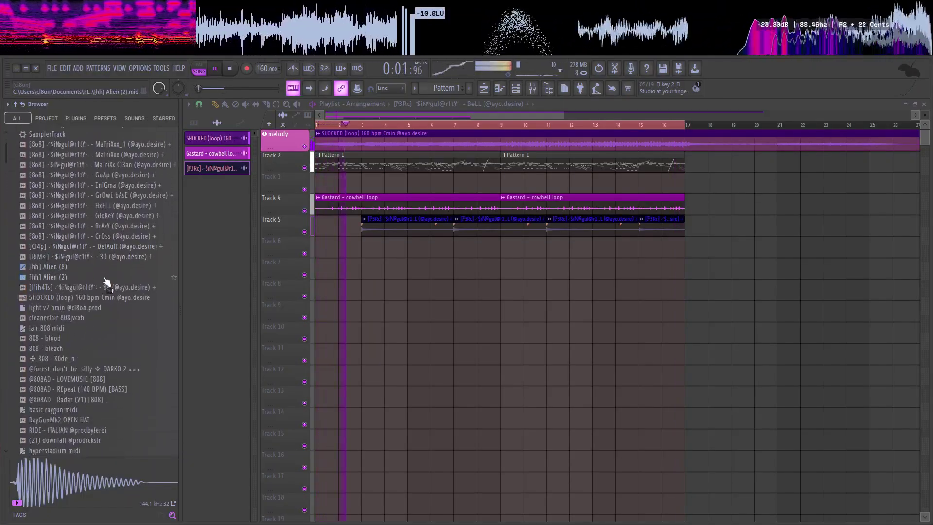
pyautogui.click(92, 266)
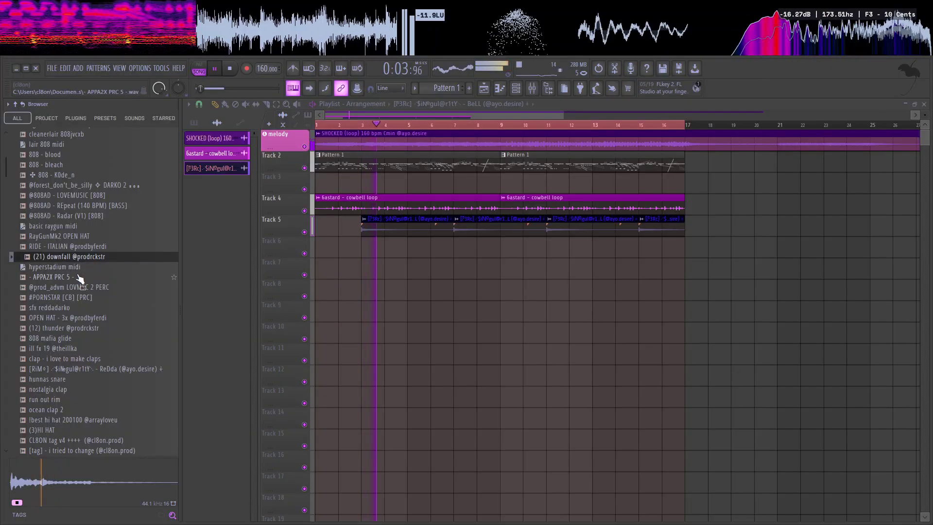
pyautogui.click(76, 278)
pyautogui.press('space')
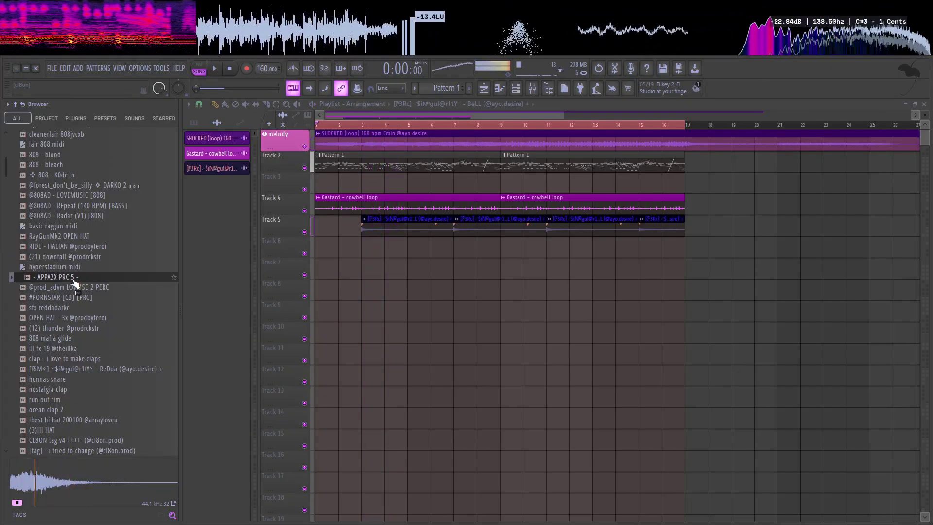
pyautogui.rightClick(71, 278)
pyautogui.click(91, 290)
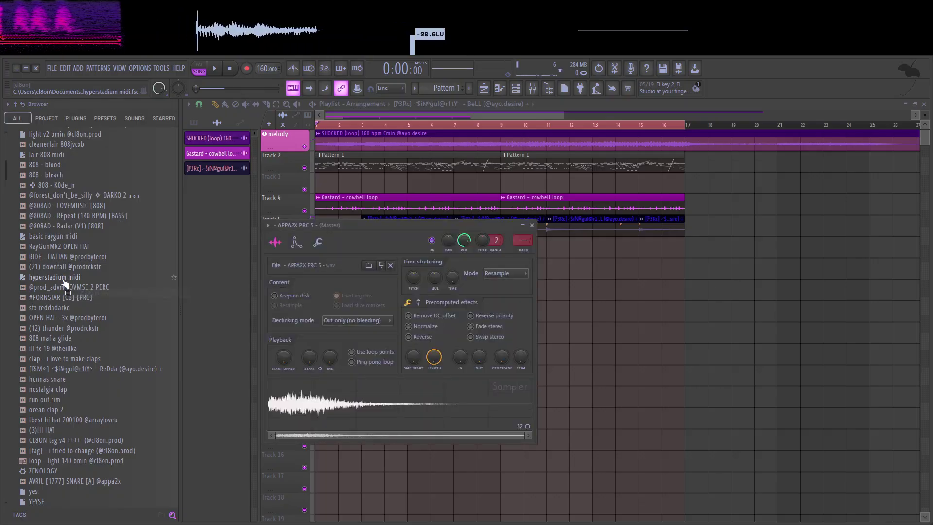
# Step: Load hyperstadium midi into the APPA2X PRC 5 channel with its volume envelope enabled, and repeat the notes over bars 5 to 8
pyautogui.moveTo(61, 278); pyautogui.dragTo(329, 374)
pyautogui.click(294, 241)
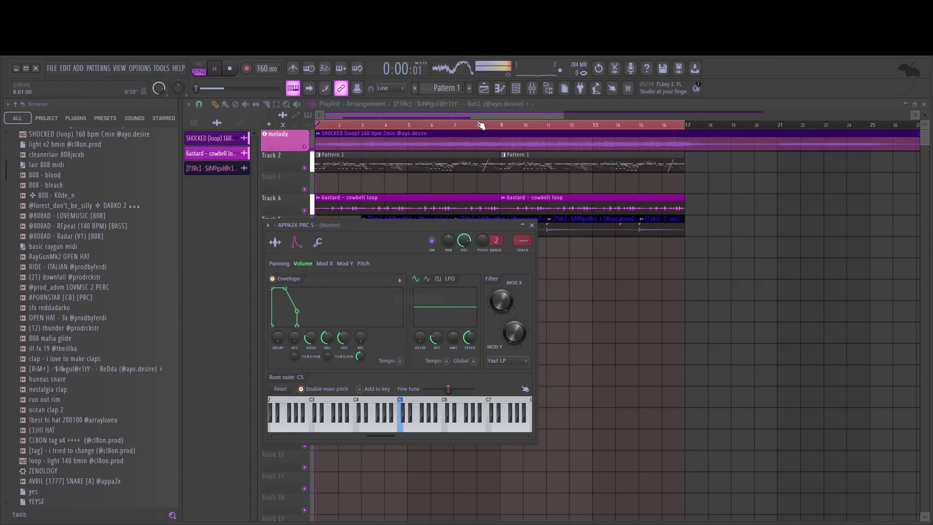
pyautogui.click(507, 89)
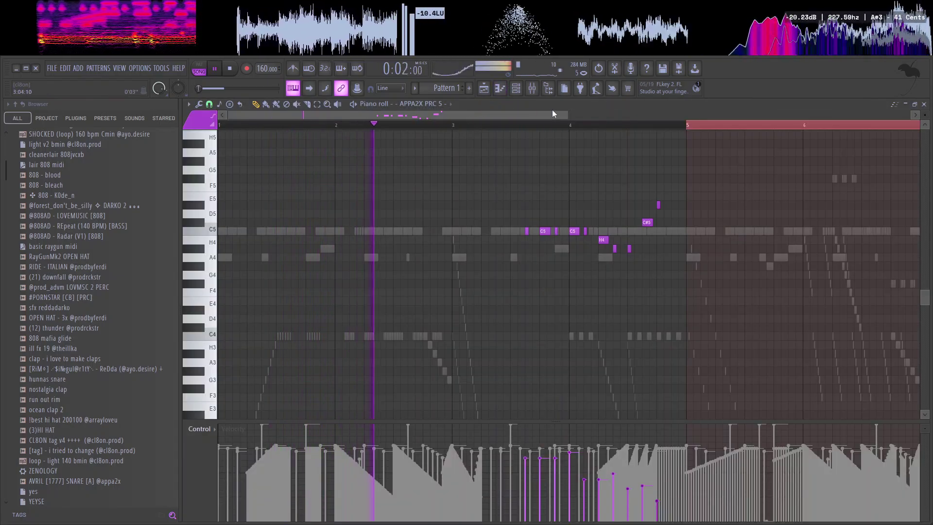
pyautogui.moveTo(569, 113); pyautogui.dragTo(795, 115)
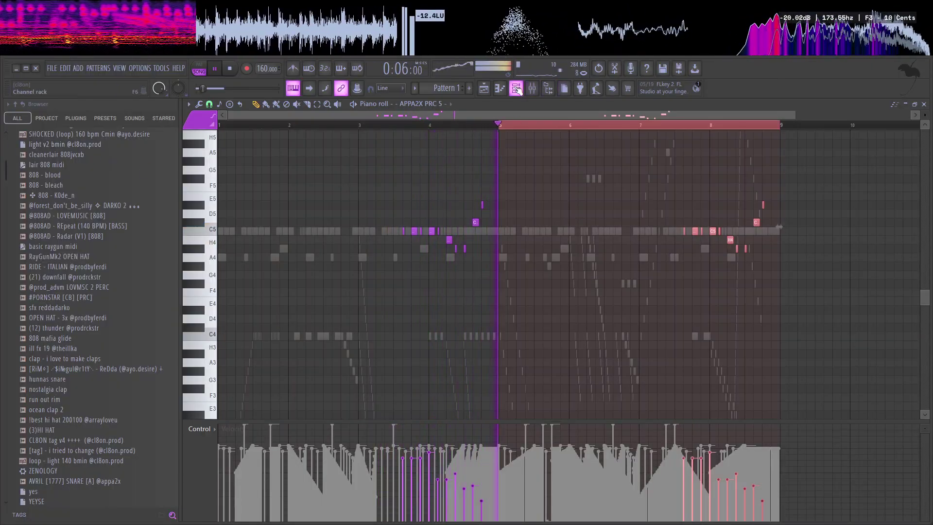
# Step: Add RayGunMk2 OPEN HAT as a new channel and apply the saved itriedtochange preset to its volume envelope
pyautogui.press('F6')
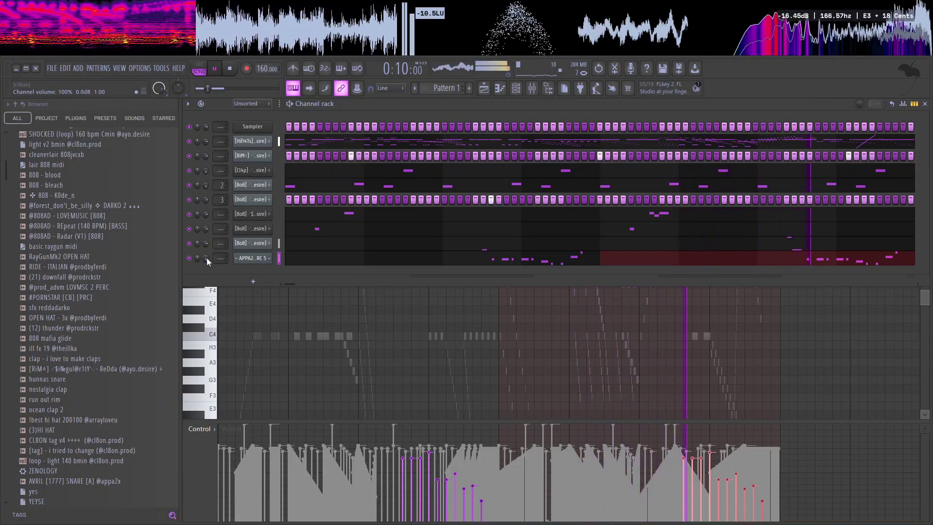
pyautogui.moveTo(58, 256); pyautogui.dragTo(263, 260)
pyautogui.click(308, 254)
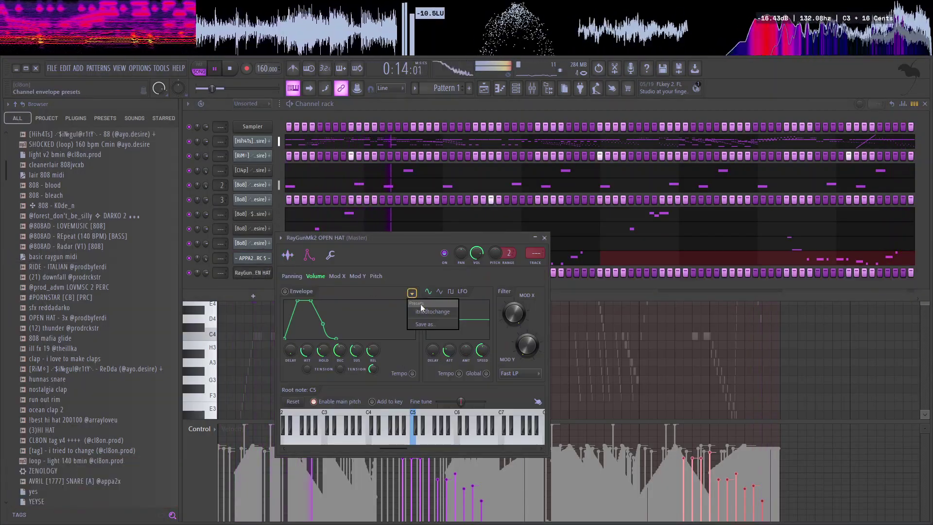
pyautogui.click(422, 311)
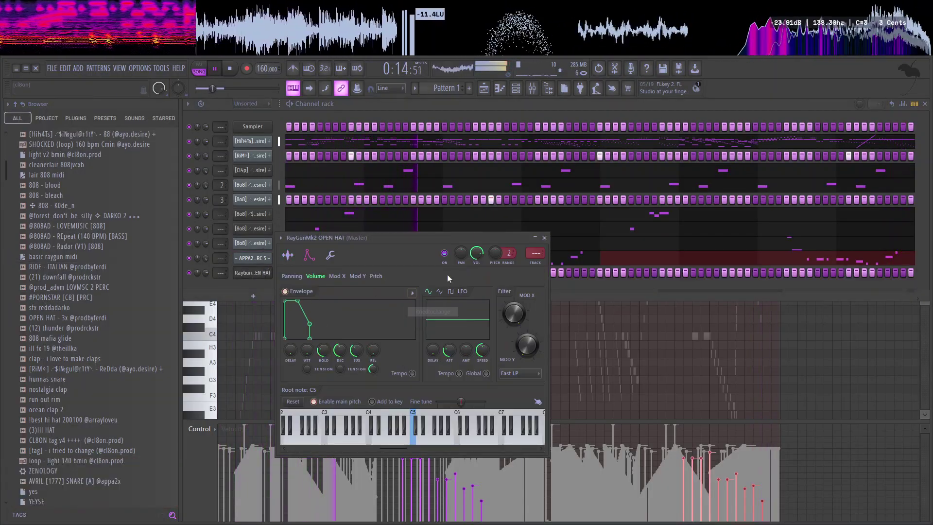
# Step: Load basic raygun midi into the RayGunMk2 OPEN HAT channel and duplicate its notes into bars 5 to 8
pyautogui.click(499, 89)
pyautogui.moveTo(81, 260); pyautogui.dragTo(273, 271)
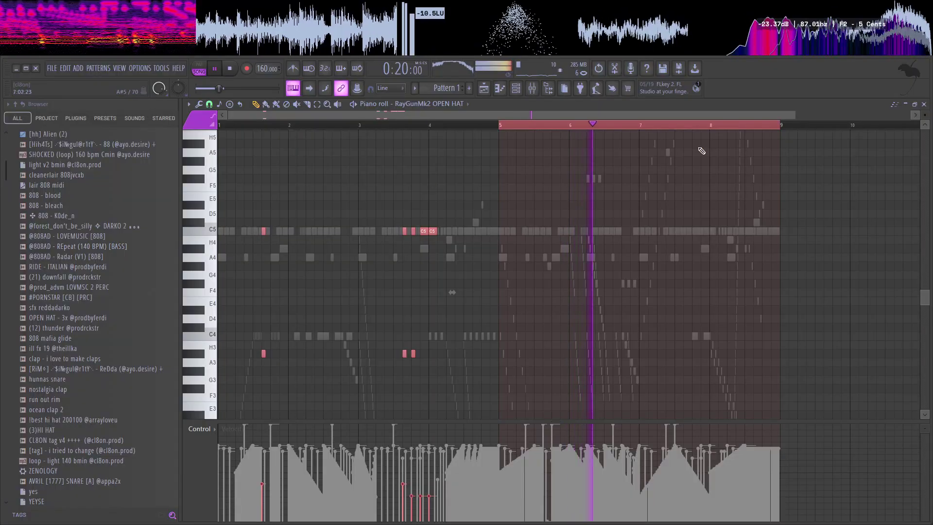
pyautogui.hotkey('ctrl', 'b')
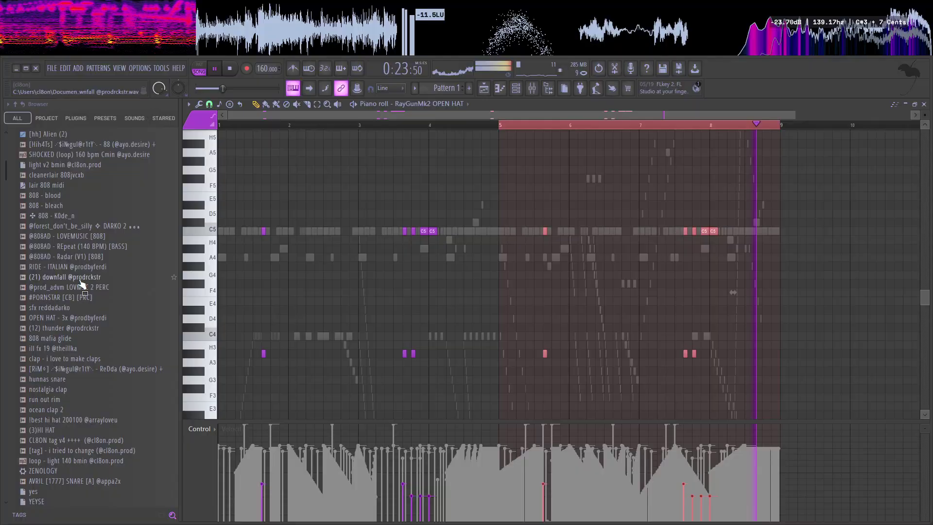
# Step: Open the DARKO 2 sample in a new channel, assign it to cut group 4 and normalize it
pyautogui.rightClick(77, 226)
pyautogui.click(84, 252)
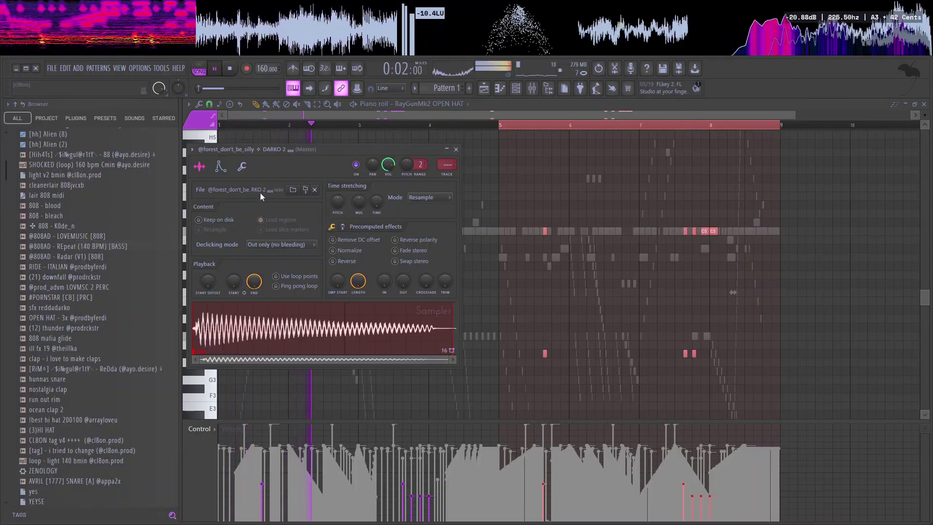
pyautogui.click(241, 167)
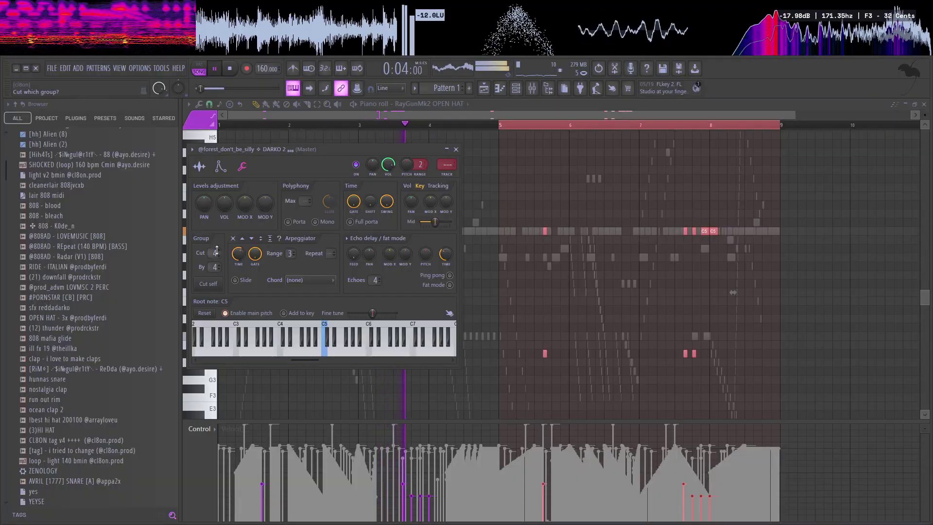
pyautogui.click(200, 167)
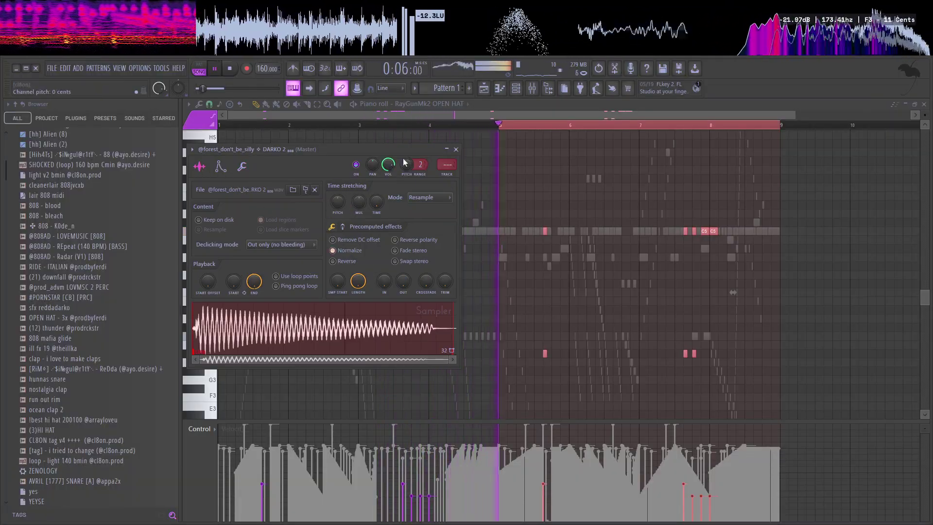
pyautogui.click(459, 105)
# Step: Try out DARKO 2 notes around A4 and G4 in bar 3, playing them against the beat
pyautogui.click(431, 359)
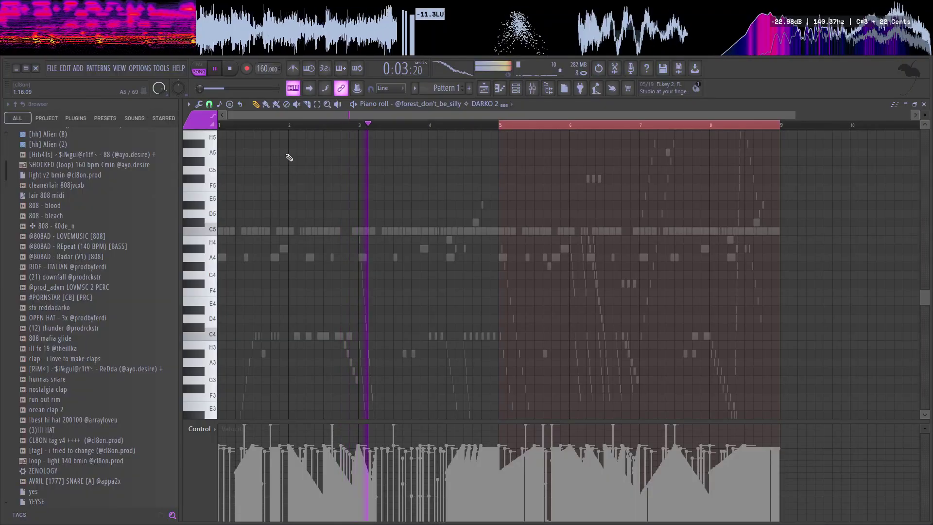
pyautogui.click(291, 125)
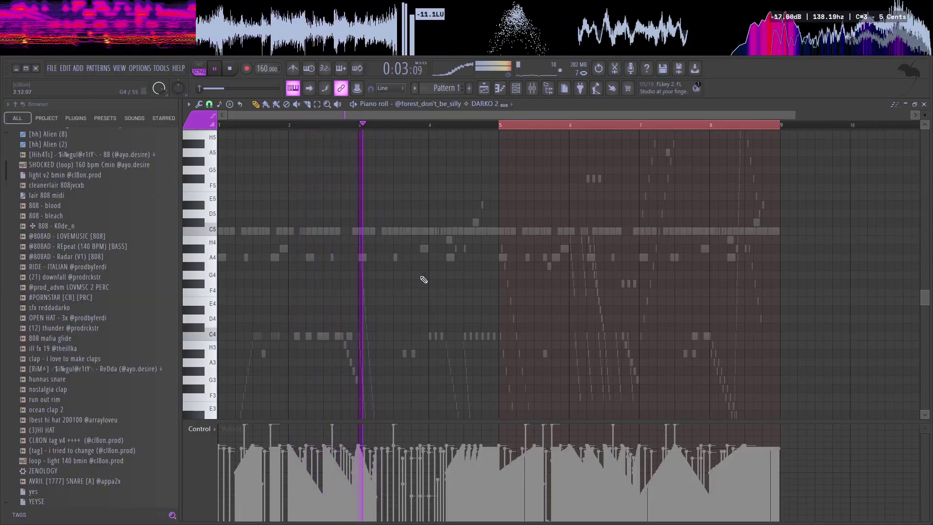
pyautogui.click(362, 125)
pyautogui.click(386, 257)
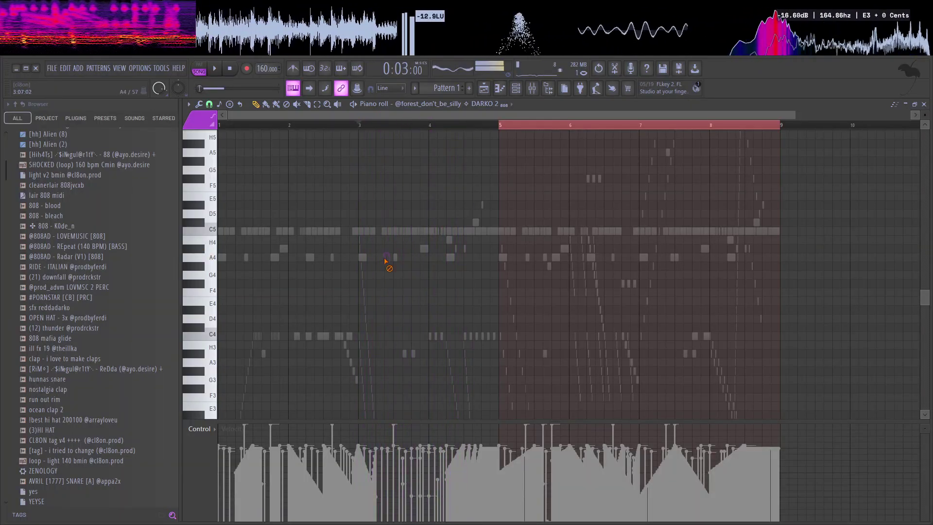
pyautogui.rightClick(386, 285)
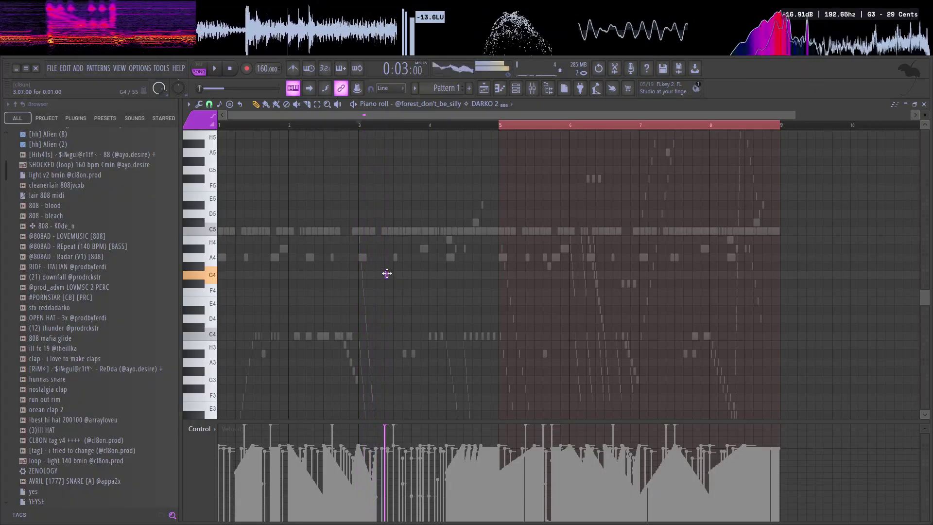
pyautogui.press('space')
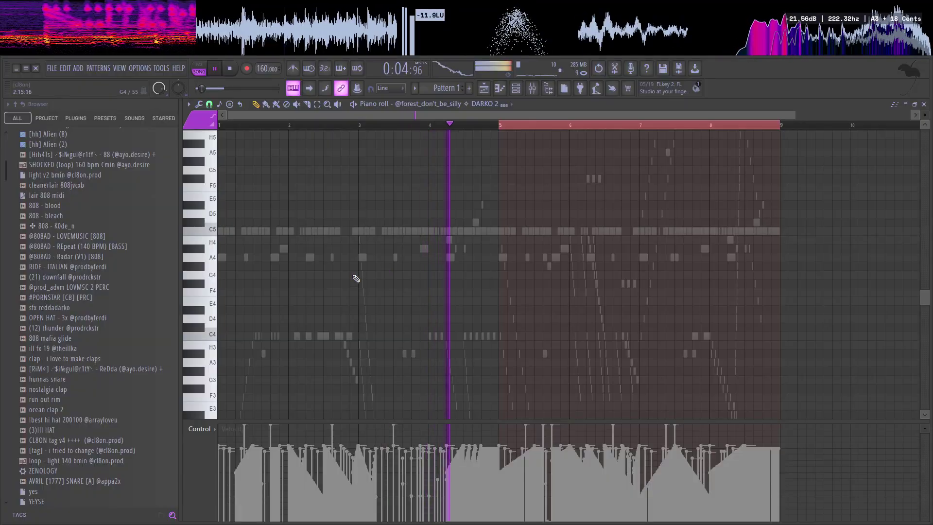
# Step: Delete the DARKO 2 channel from the channel rack
pyautogui.click(515, 88)
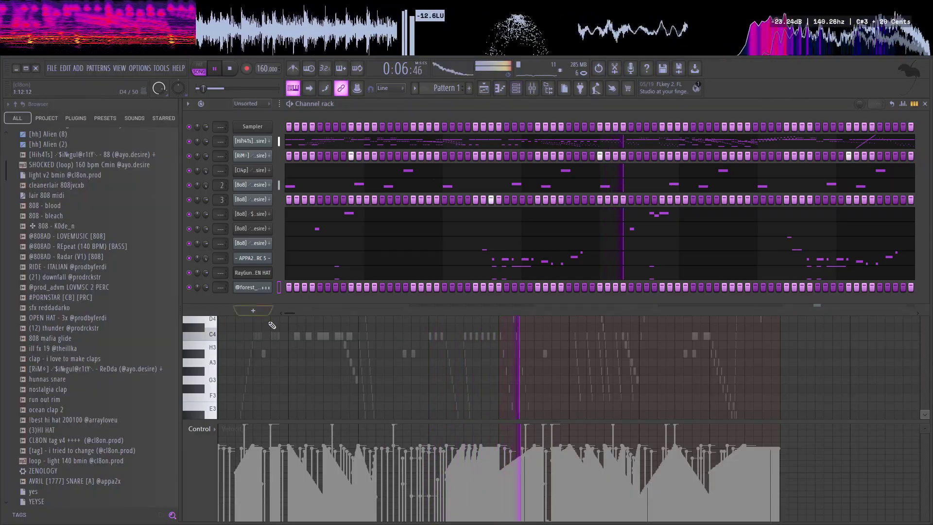
pyautogui.rightClick(265, 288)
pyautogui.click(297, 413)
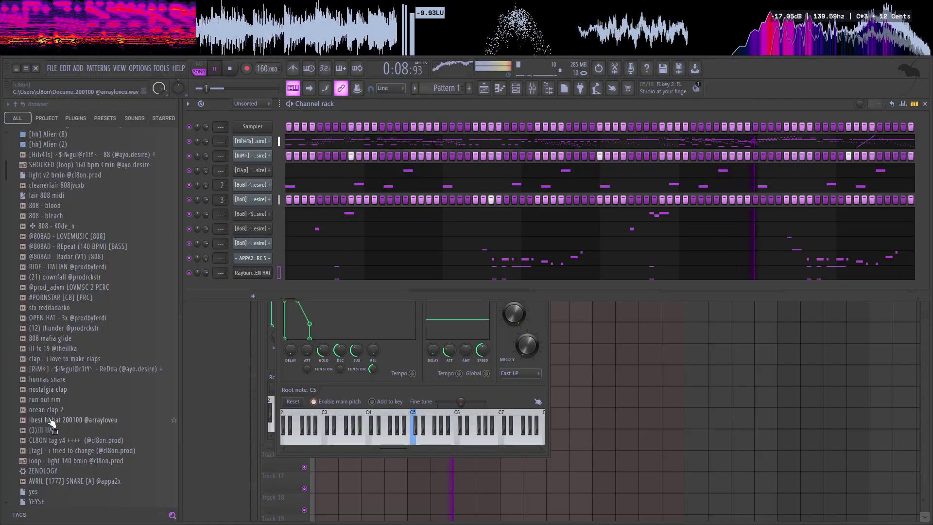
# Step: Open ill fx 19 in a new channel and place A4 notes at bar 1, just before bar 5 and at bar 5
pyautogui.rightClick(48, 351)
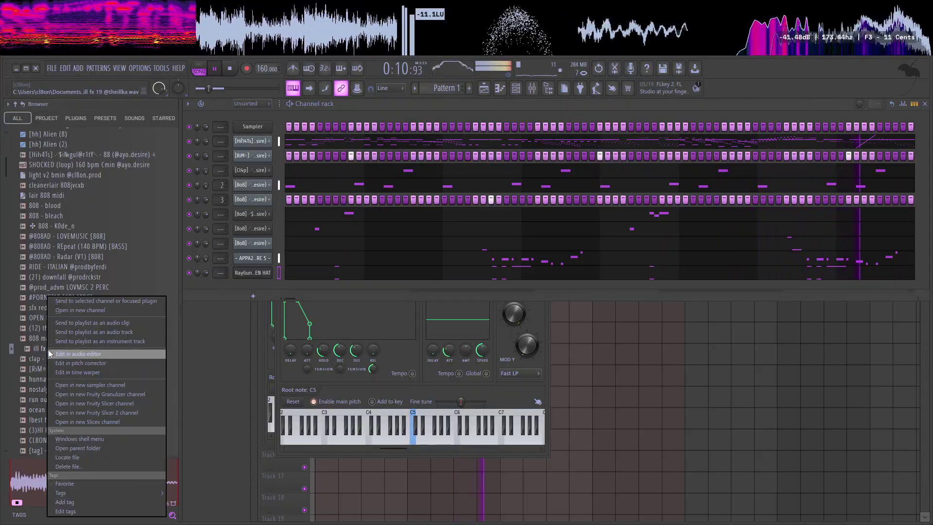
pyautogui.click(74, 311)
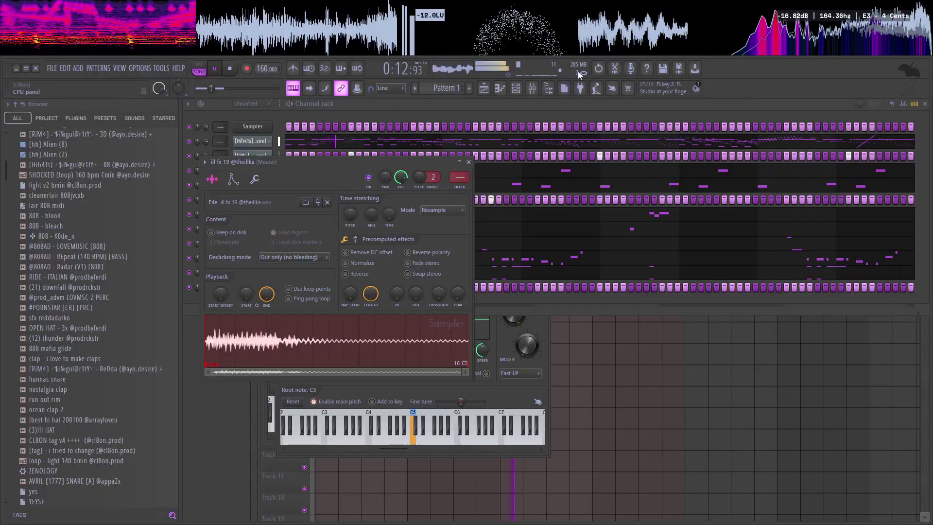
pyautogui.click(499, 88)
pyautogui.press('space')
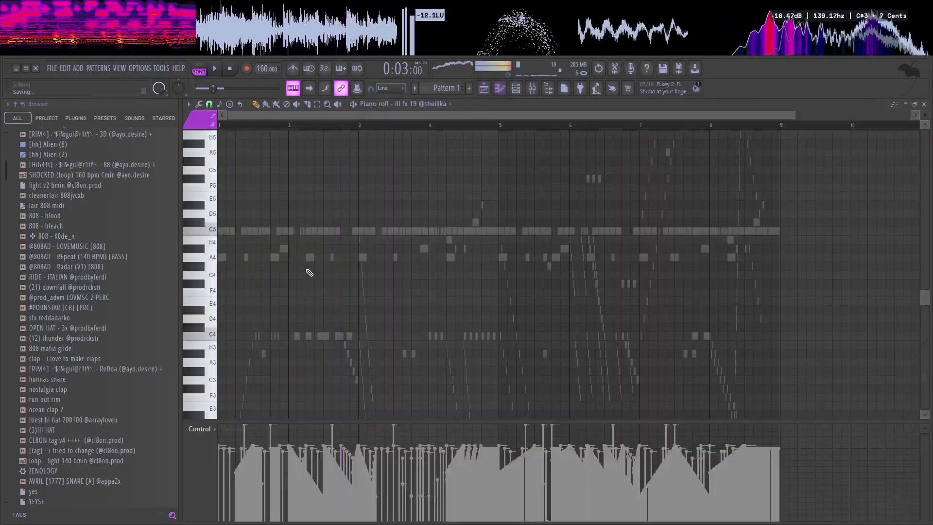
pyautogui.press('space')
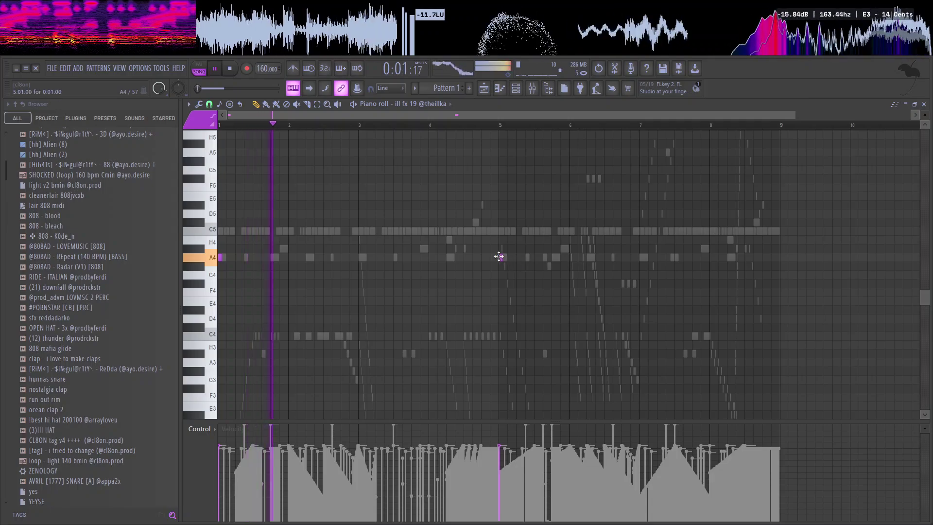
pyautogui.keyDown('ctrl'); pyautogui.scroll(3, 500, 257); pyautogui.keyUp('ctrl')
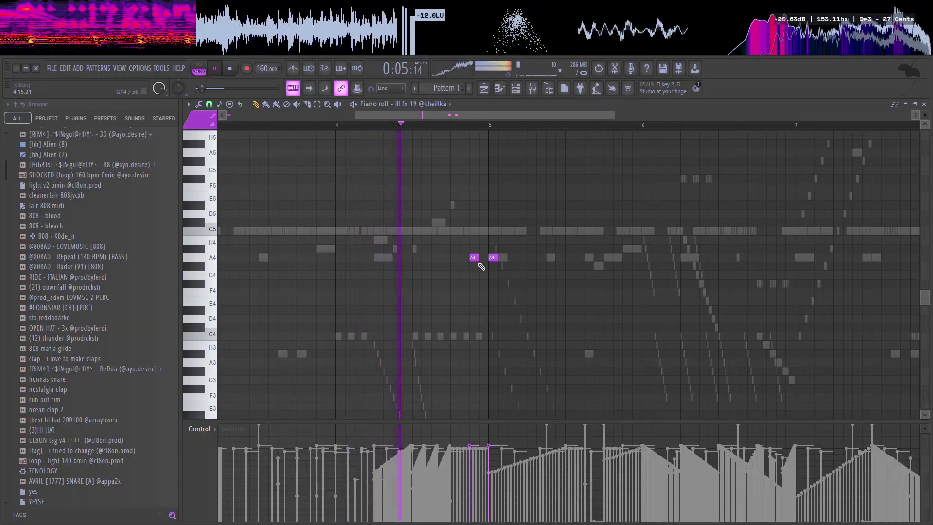
# Step: Make the ill fx 19 channel cut itself in group 5 and open its volume envelope settings
pyautogui.click(515, 92)
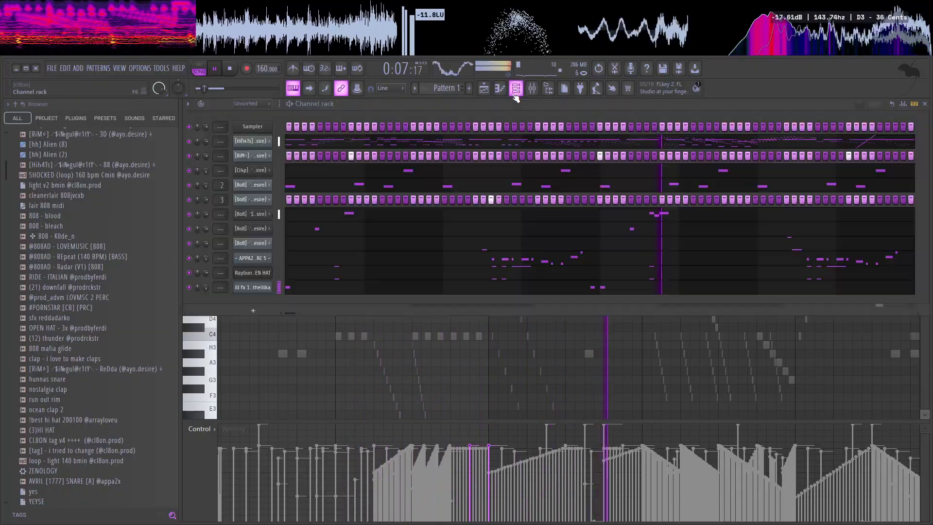
pyautogui.click(243, 288)
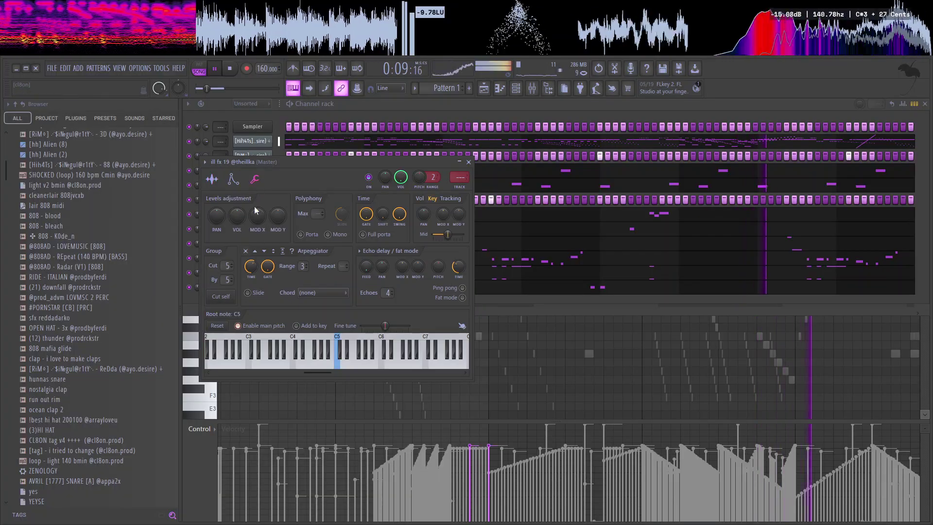
pyautogui.click(233, 179)
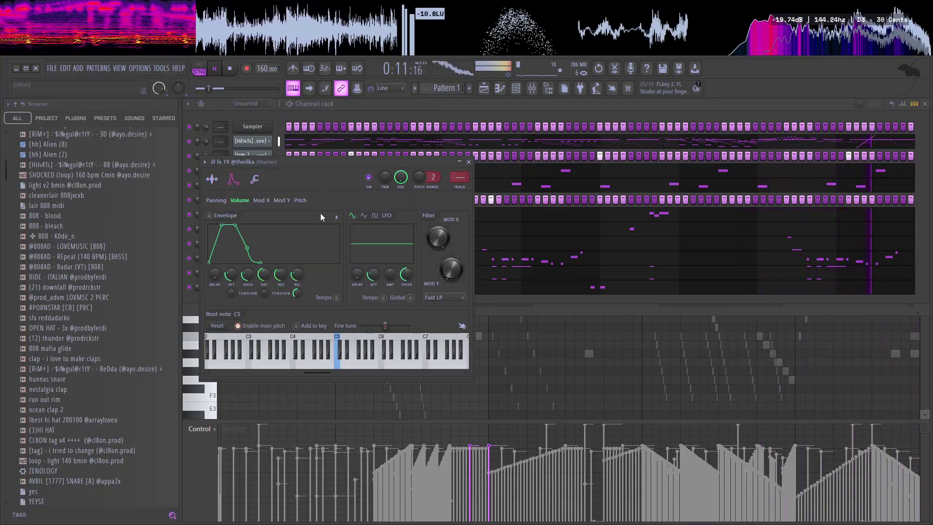
pyautogui.click(469, 163)
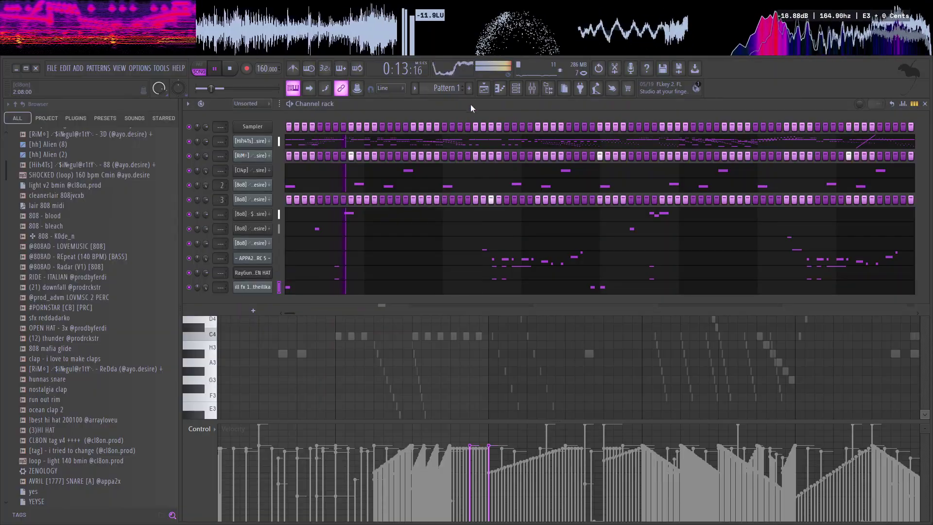
# Step: Split Pattern 1 in the playlist into a separate pattern per channel, stop playback and clear the clips from track 2
pyautogui.click(483, 87)
pyautogui.rightClick(420, 176)
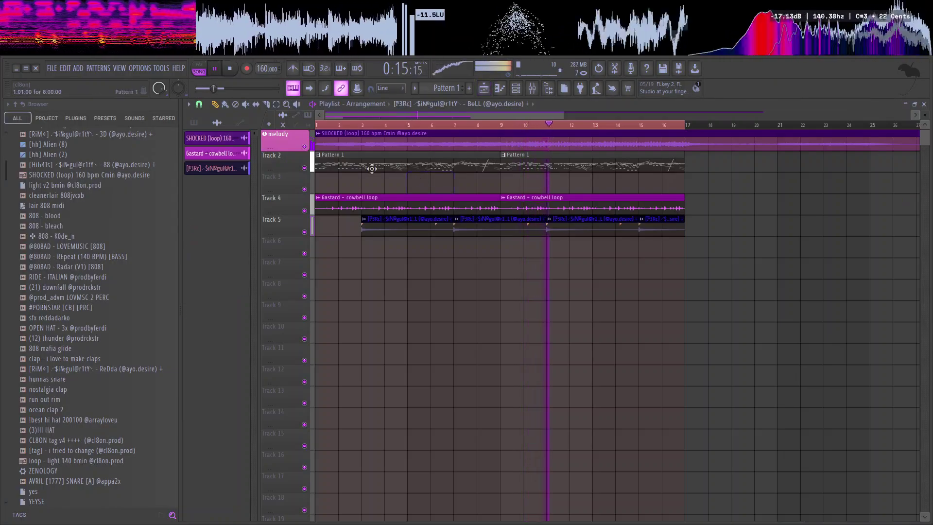
pyautogui.click(377, 174)
pyautogui.rightClick(402, 184)
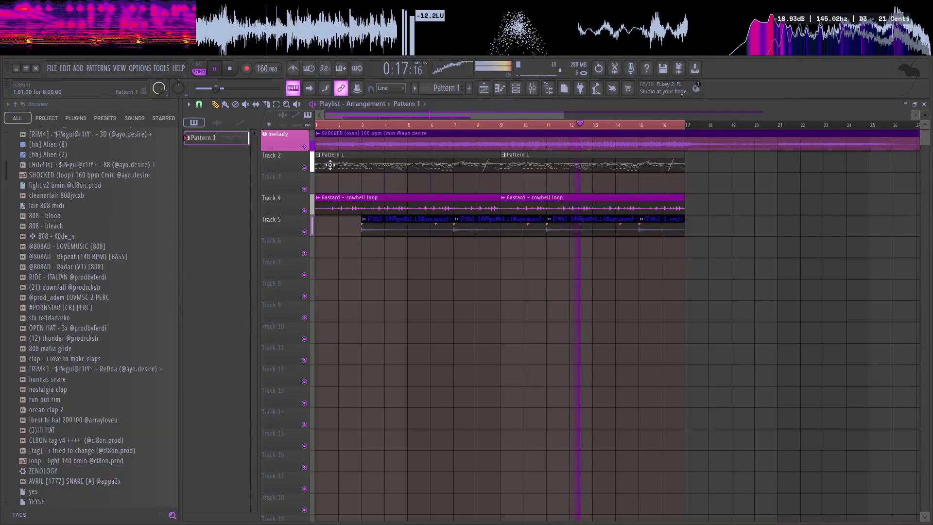
pyautogui.rightClick(229, 140)
pyautogui.click(286, 302)
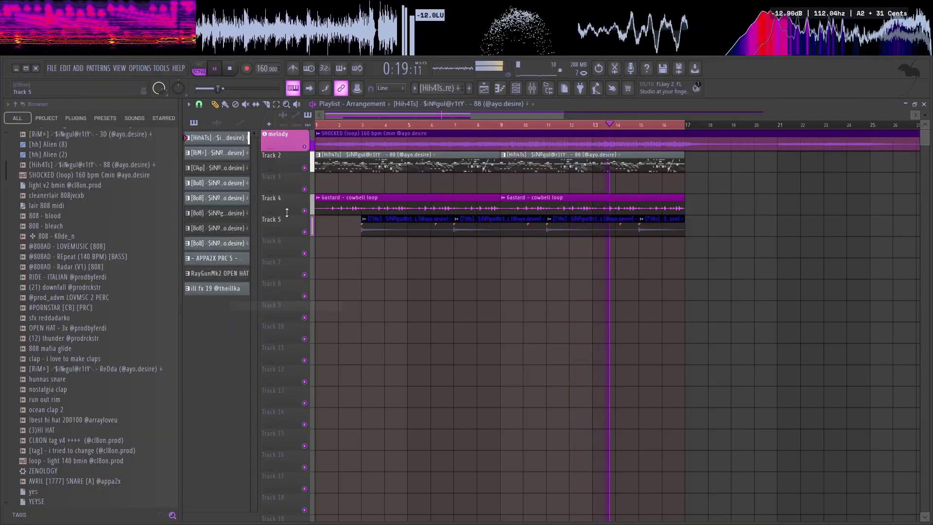
pyautogui.press('space')
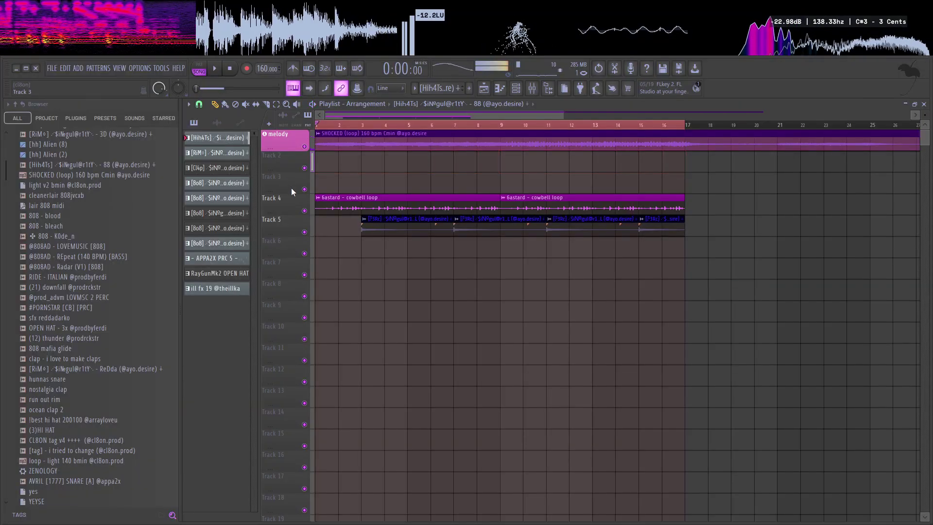
# Step: Move the cowbell loop and bell clips from tracks 4 and 5 up to tracks 2 and 3
pyautogui.press('super')
pyautogui.press('super')
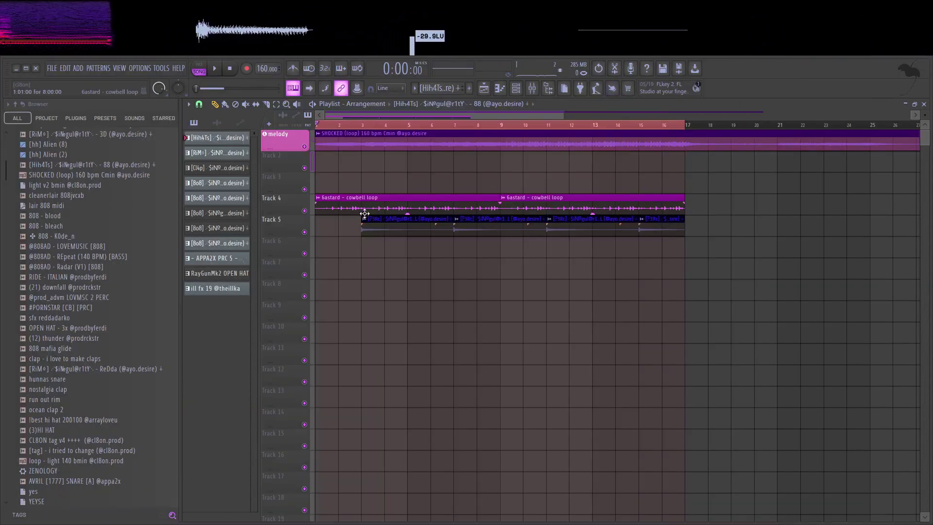
pyautogui.moveTo(332, 193); pyautogui.dragTo(481, 237)
pyautogui.moveTo(439, 210); pyautogui.dragTo(423, 173)
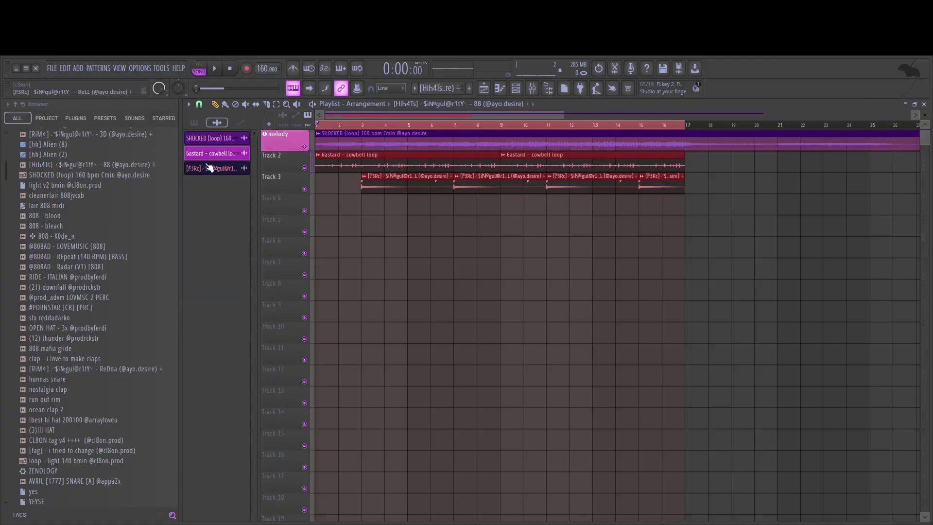
# Step: Place all the split channel patterns on tracks 4 to 14, repeated at bars 1 and 9, and clear the timeline selection
pyautogui.click(197, 121)
pyautogui.keyDown('shift'); pyautogui.click(218, 290); pyautogui.keyUp('shift')
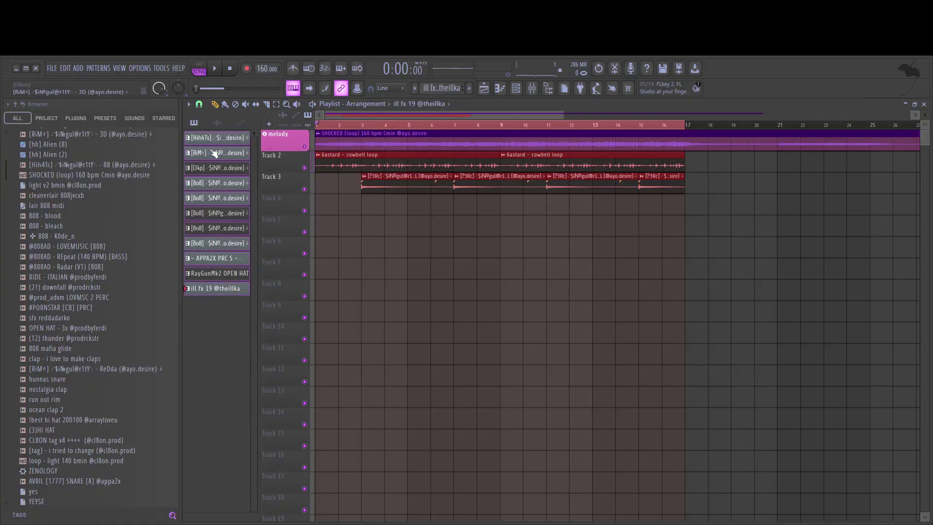
pyautogui.moveTo(218, 290); pyautogui.dragTo(536, 212)
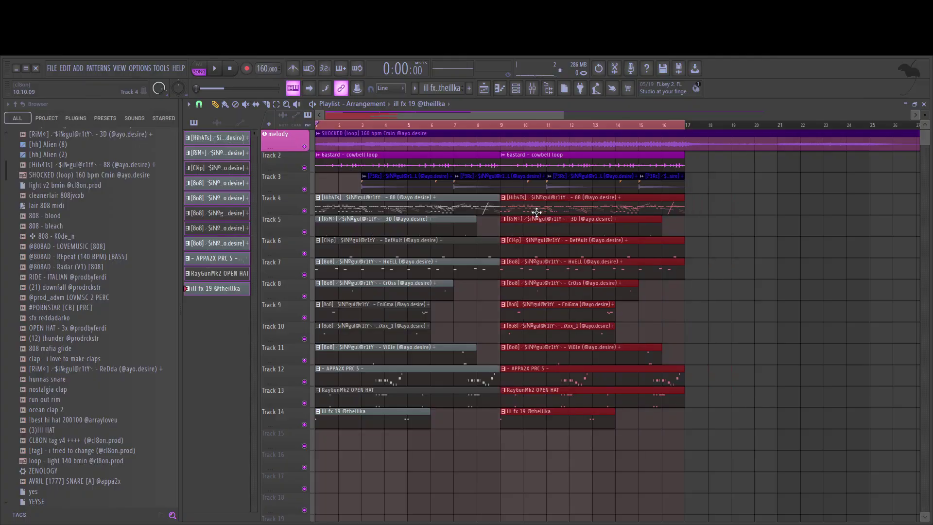
pyautogui.click(476, 128)
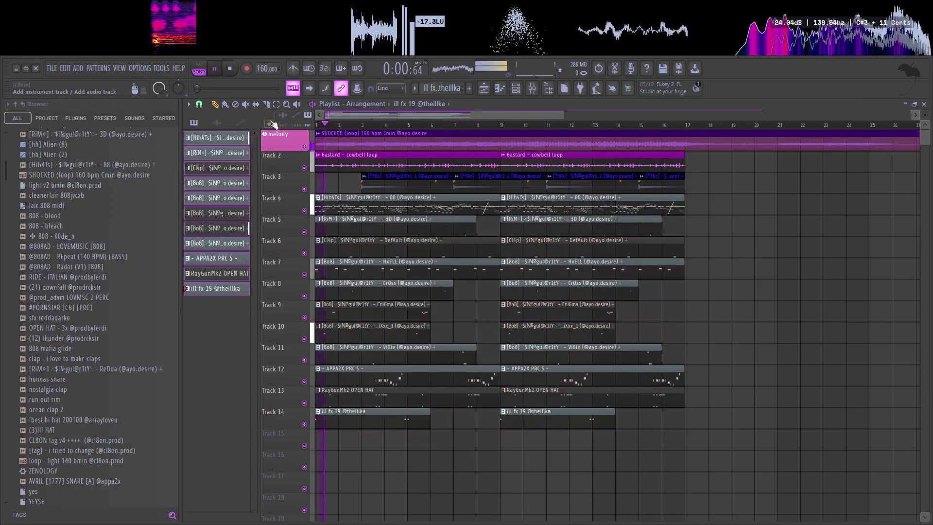
# Step: Cut the melody clip off at bar 17 and duplicate the whole 16-bar section from bar 17
pyautogui.rightClick(711, 146)
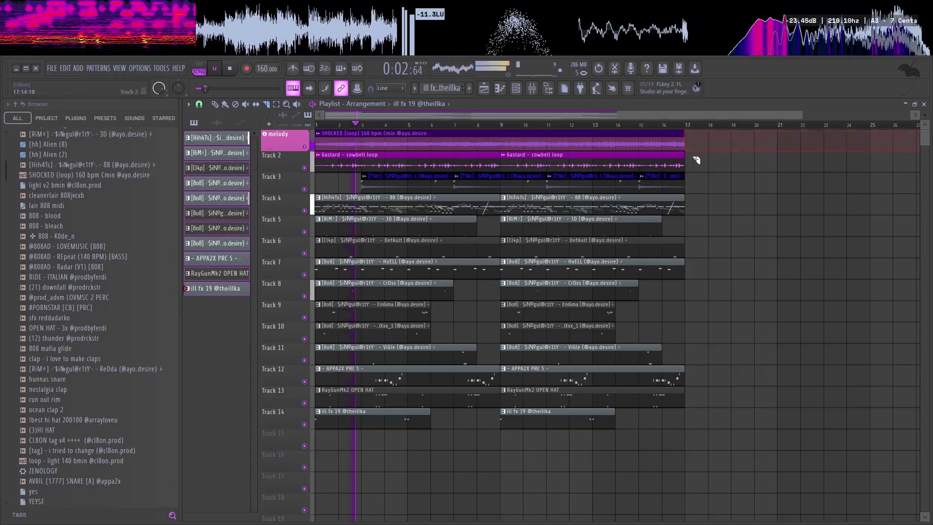
pyautogui.moveTo(687, 489); pyautogui.dragTo(312, 129)
pyautogui.hotkey('ctrl', 'b')
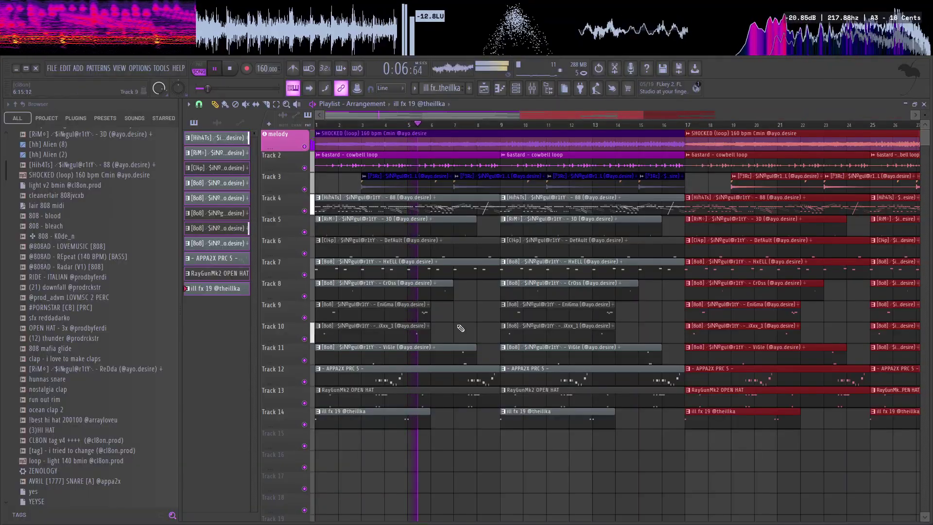
pyautogui.click(578, 444)
pyautogui.rightClick(581, 445)
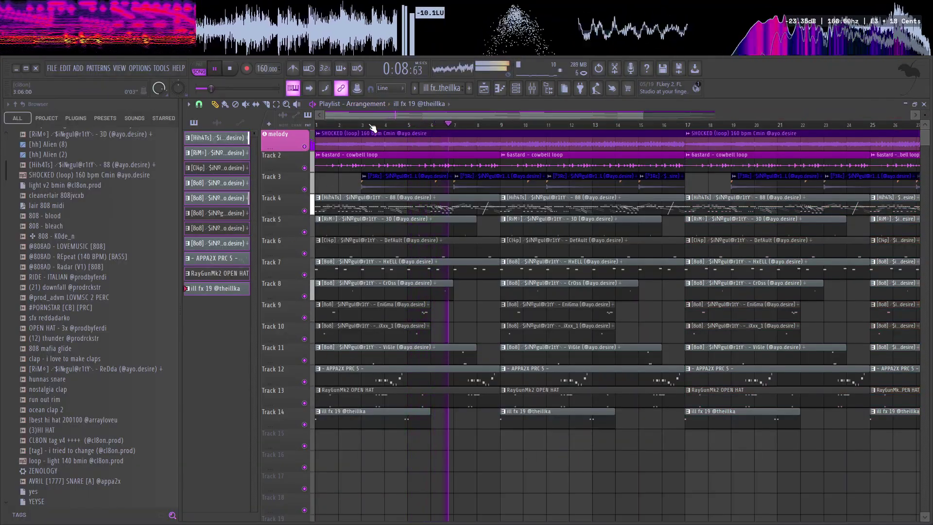
# Step: Delete the four 808 clips at bar 1 on tracks 8 to 11 and play the arrangement from the start
pyautogui.click(318, 126)
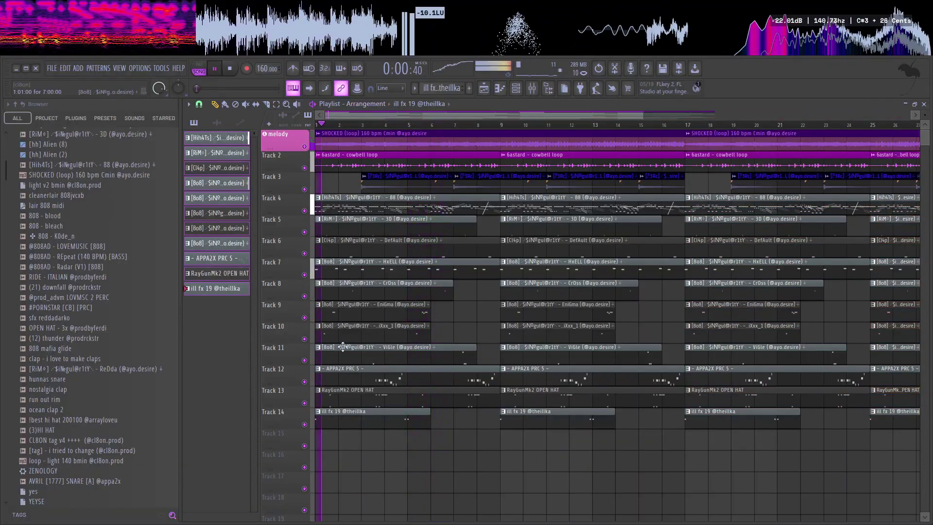
pyautogui.rightClick(367, 297)
pyautogui.rightClick(372, 311)
pyautogui.rightClick(376, 331)
pyautogui.rightClick(384, 351)
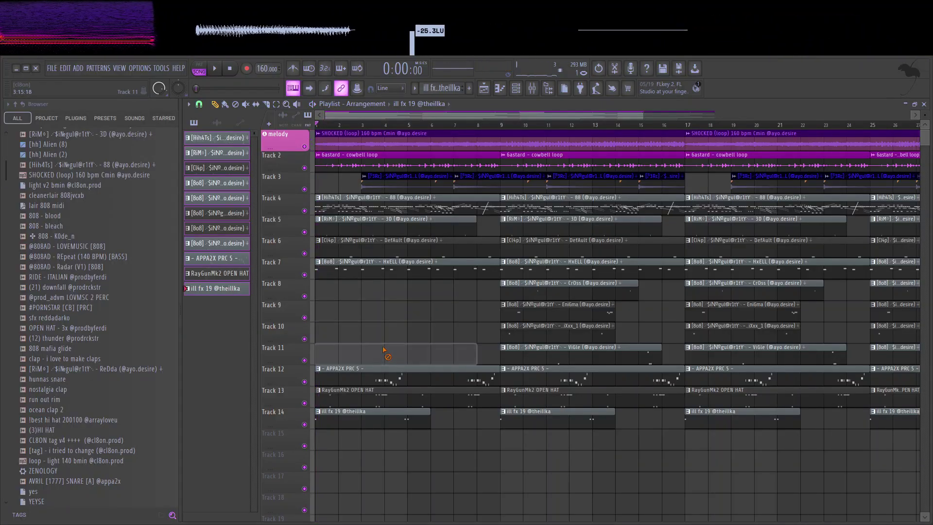
pyautogui.press('space')
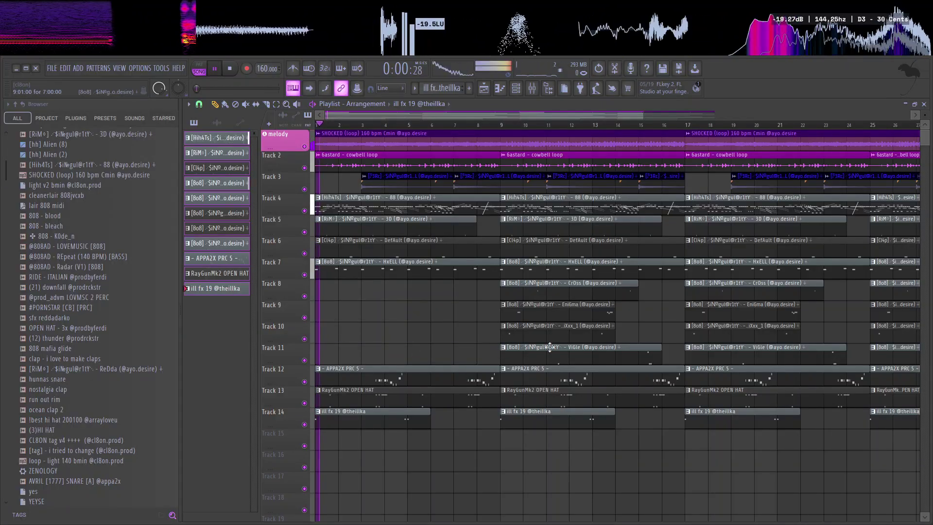
# Step: Delete the 808 clips at bar 9 on tracks 10 and 11, keeping the one on track 9
pyautogui.rightClick(549, 319)
pyautogui.rightClick(554, 334)
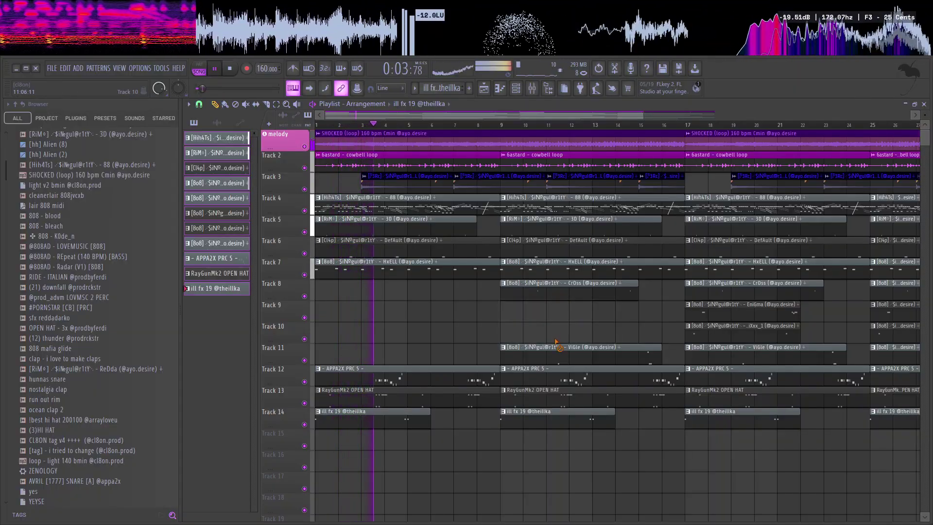
pyautogui.hotkey('ctrl', 'z')
pyautogui.rightClick(558, 334)
pyautogui.rightClick(562, 351)
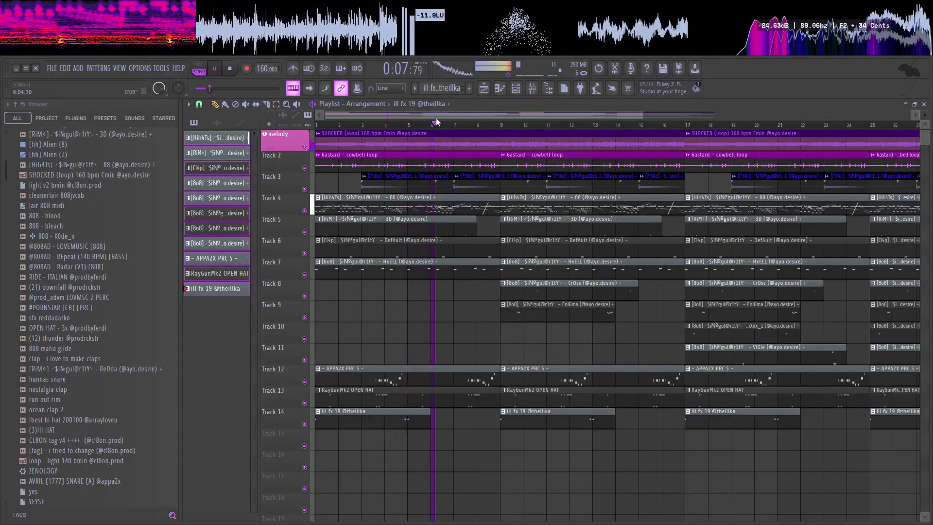
# Step: Make the HxELL 808 clip at bar 9 unique and add an A4 note at step 7 of its first bar
pyautogui.hscroll(3, 479, 287)
pyautogui.scroll(4, 479, 287)
pyautogui.click(397, 262)
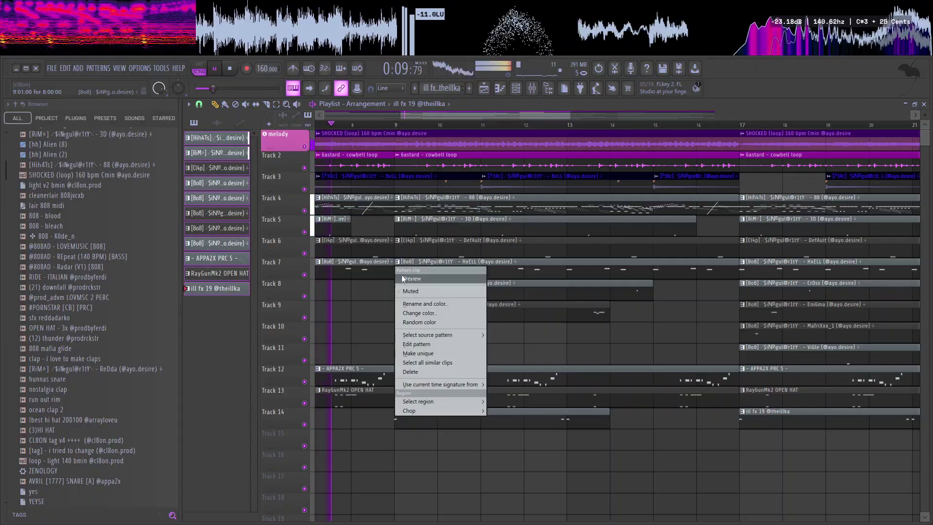
pyautogui.click(417, 344)
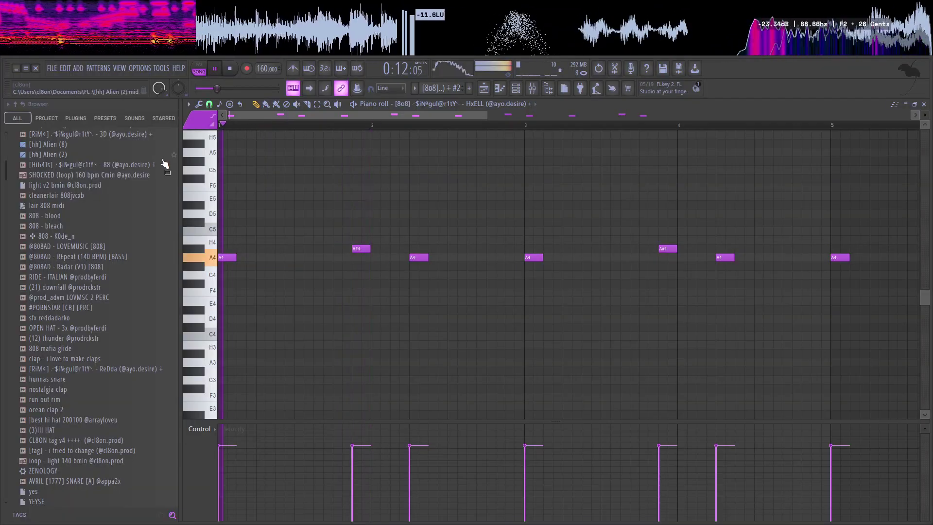
pyautogui.click(274, 257)
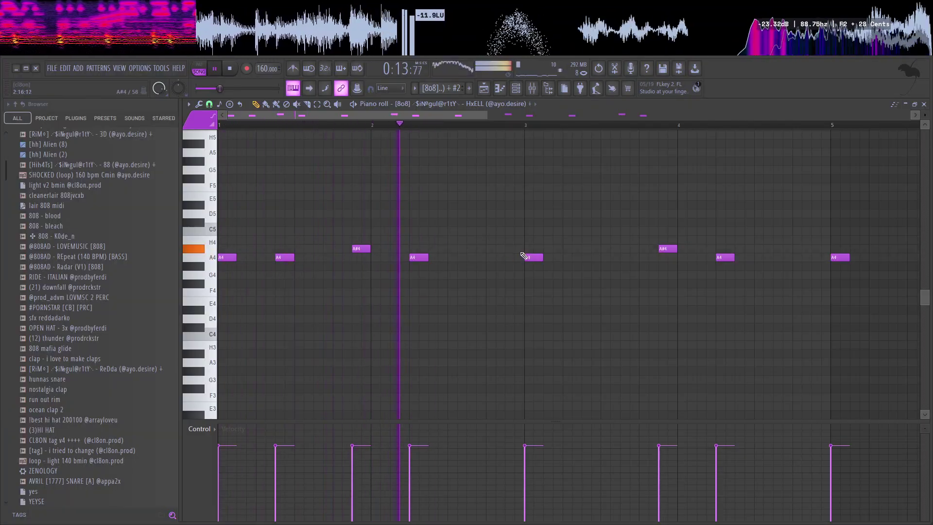
# Step: Raise the HxELL note at bar 5 to A5 and duplicate it right after as an A4 note
pyautogui.moveTo(439, 116); pyautogui.dragTo(583, 156)
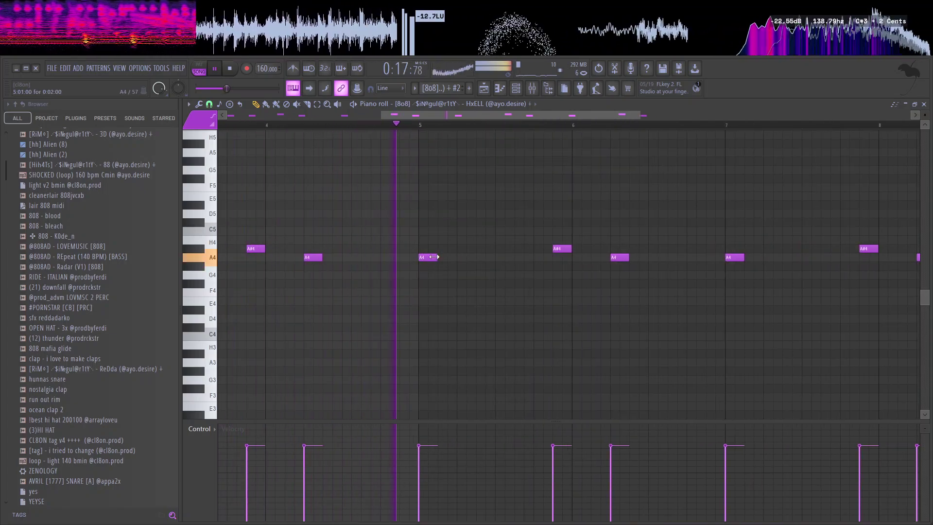
pyautogui.moveTo(456, 249); pyautogui.dragTo(413, 265)
pyautogui.hotkey('ctrl', 'Up')
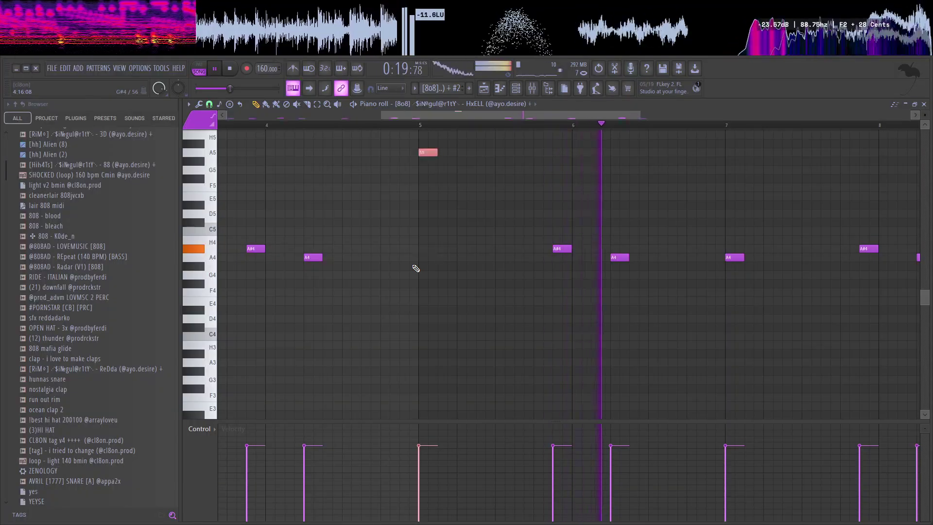
pyautogui.hotkey('ctrl', 'b')
pyautogui.hotkey('ctrl', 'Down')
pyautogui.click(420, 126)
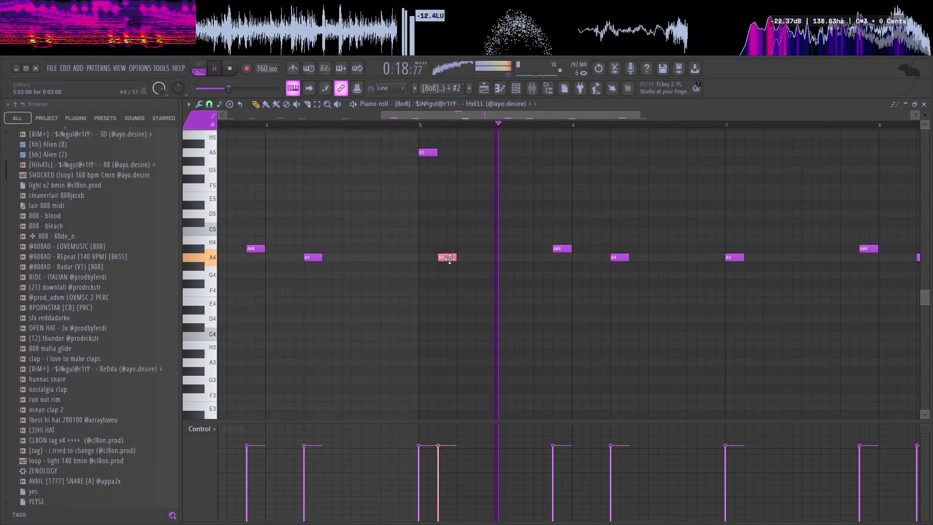
# Step: Add a third HxELL note in bar 5, lower it to A2 and place it at step 5
pyautogui.click(485, 257)
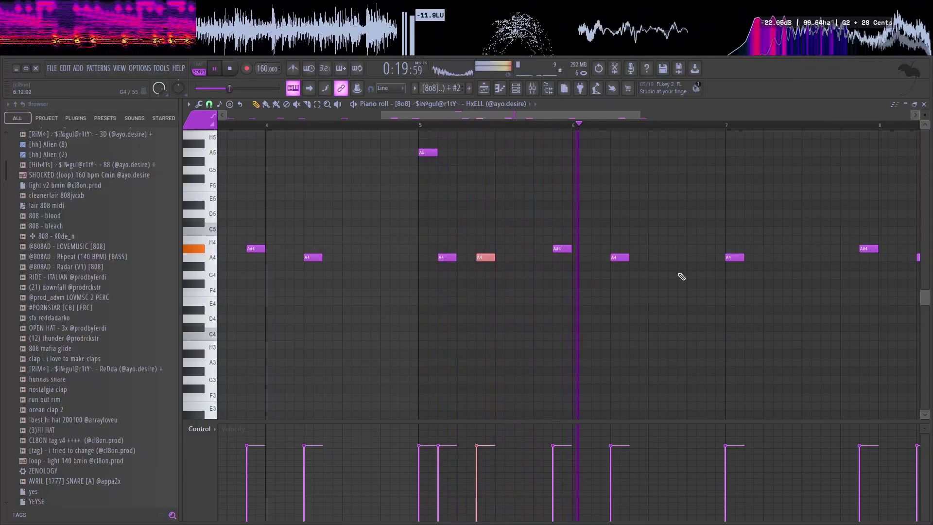
pyautogui.hotkey('ctrl', 'Down')
pyautogui.hotkey('ctrl', 'Down')
pyautogui.hotkey('ctrl', 'Down')
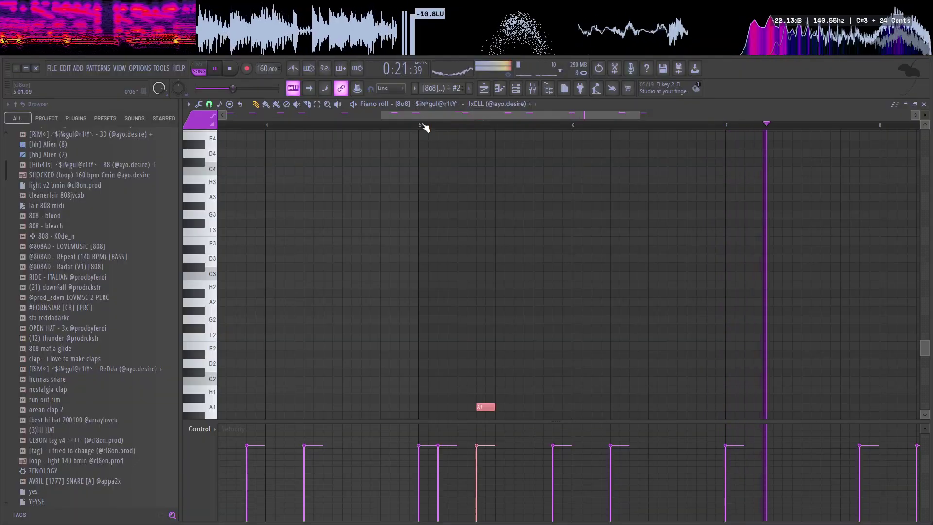
pyautogui.hotkey('ctrl', 'Up')
pyautogui.press('space')
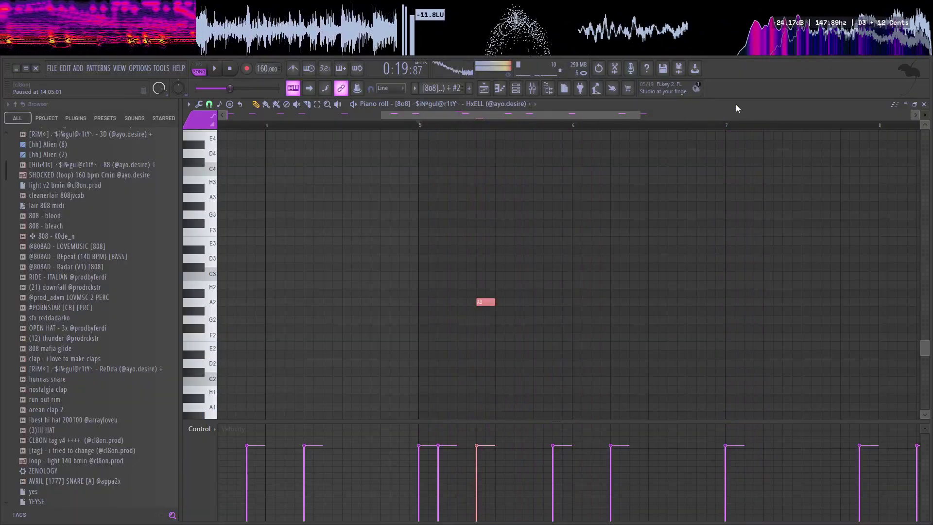
pyautogui.press('space')
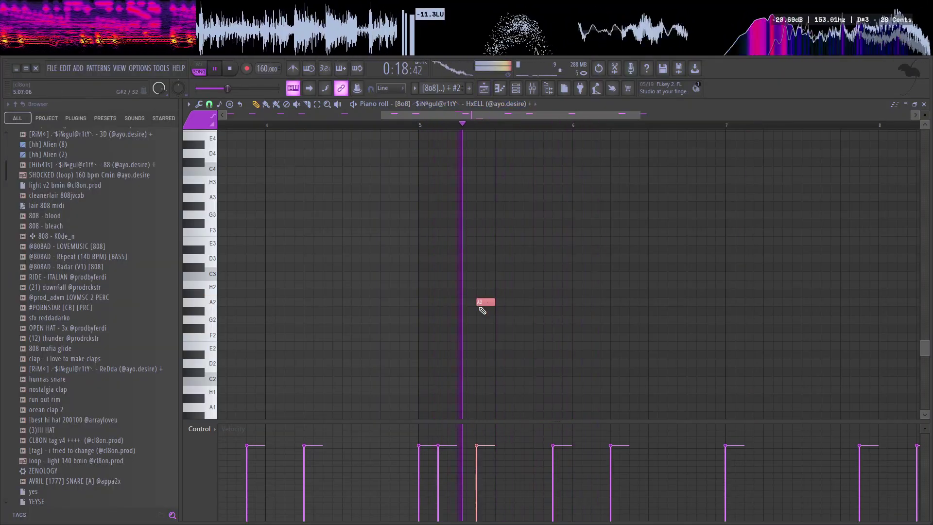
pyautogui.moveTo(483, 310); pyautogui.dragTo(467, 310)
pyautogui.press('space')
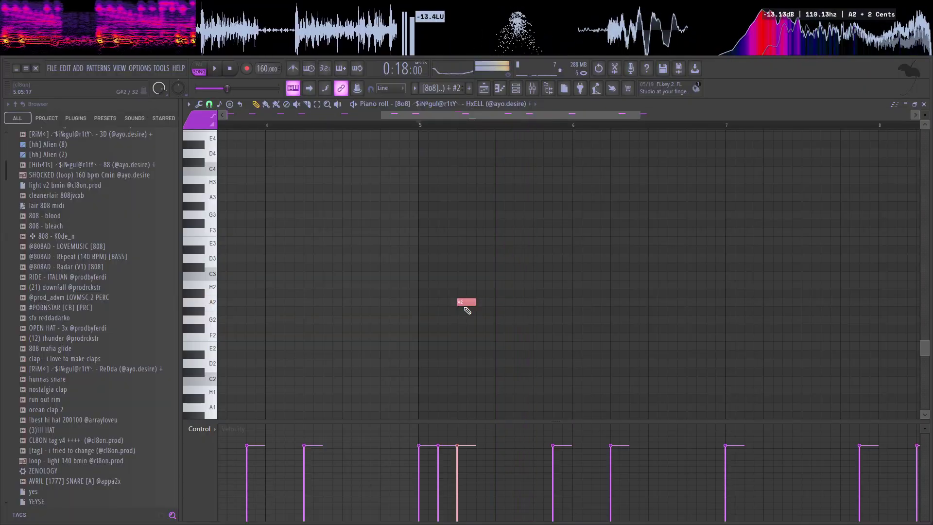
pyautogui.press('space')
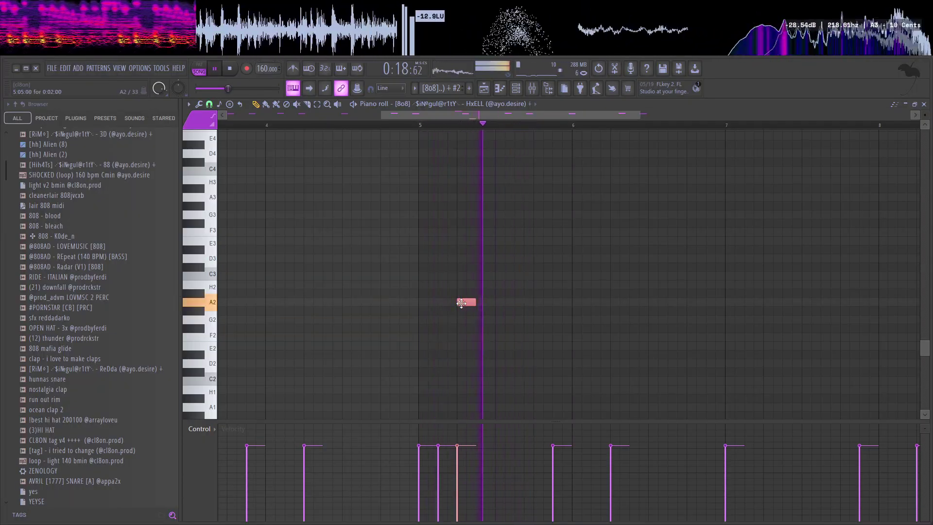
# Step: Make the hi-hat clip at bar 1 on track 4 unique and open its notes for editing
pyautogui.click(484, 88)
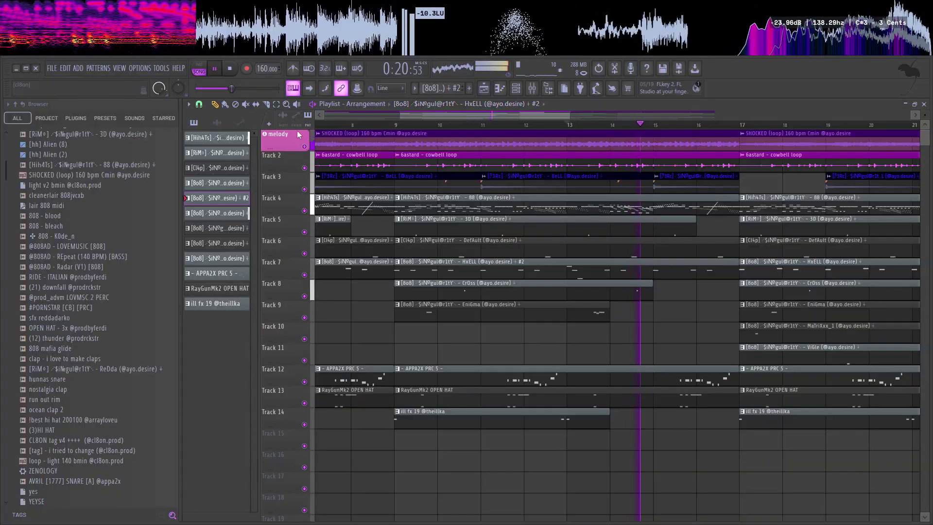
pyautogui.moveTo(464, 114); pyautogui.dragTo(298, 134)
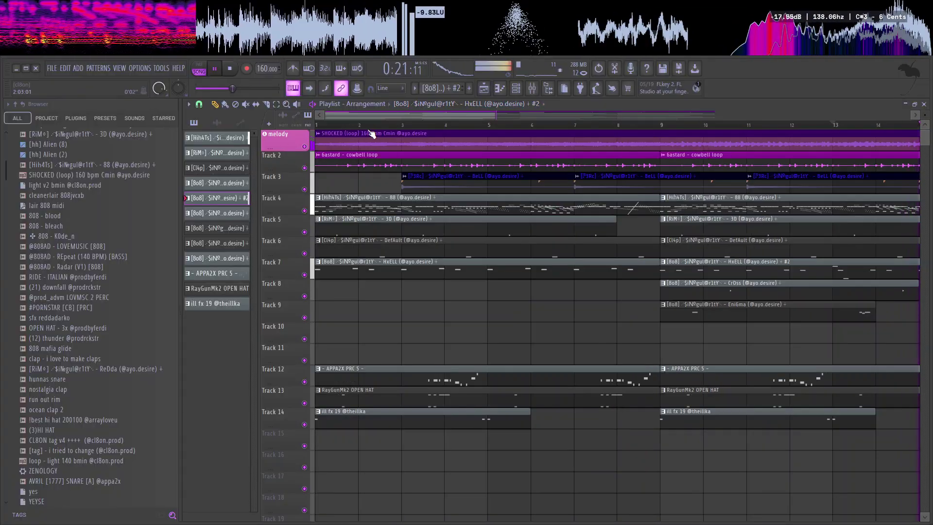
pyautogui.click(318, 198)
pyautogui.click(336, 288)
pyautogui.doubleClick(344, 208)
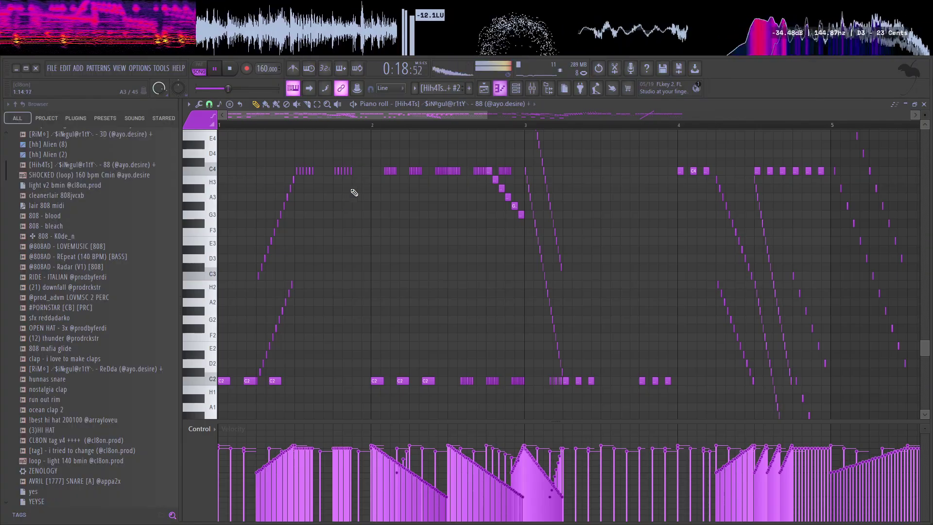
pyautogui.scroll(5, 343, 188)
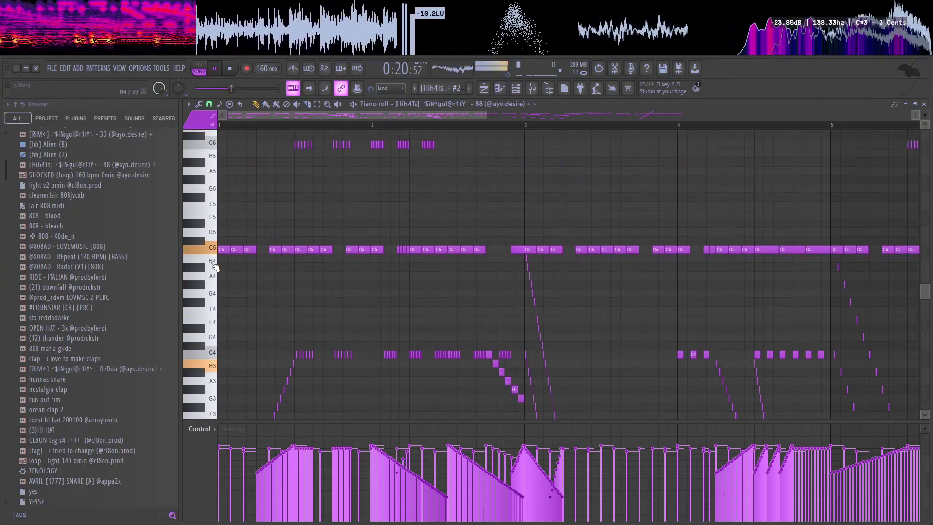
pyautogui.moveTo(219, 260); pyautogui.dragTo(914, 522)
pyautogui.press('Delete')
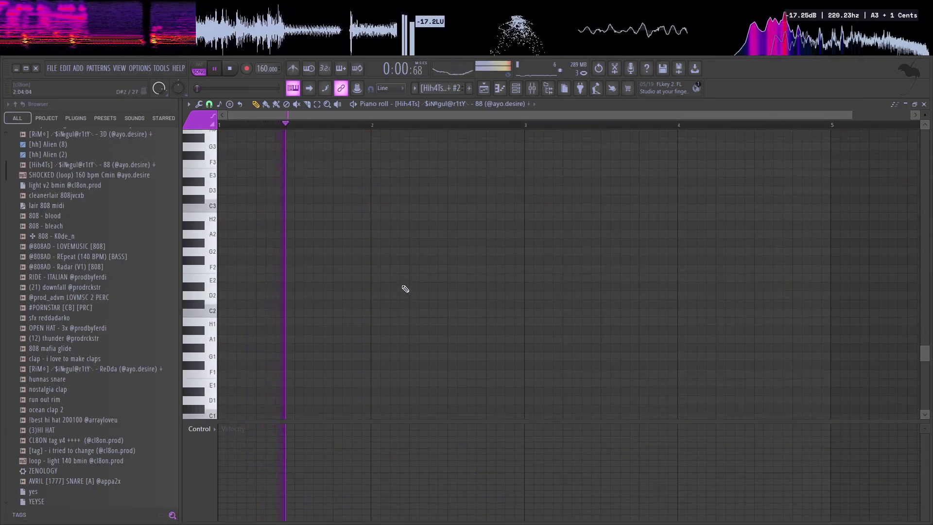
pyautogui.scroll(5, 402, 290)
pyautogui.scroll(6, 395, 291)
pyautogui.hotkey('ctrl', 'z')
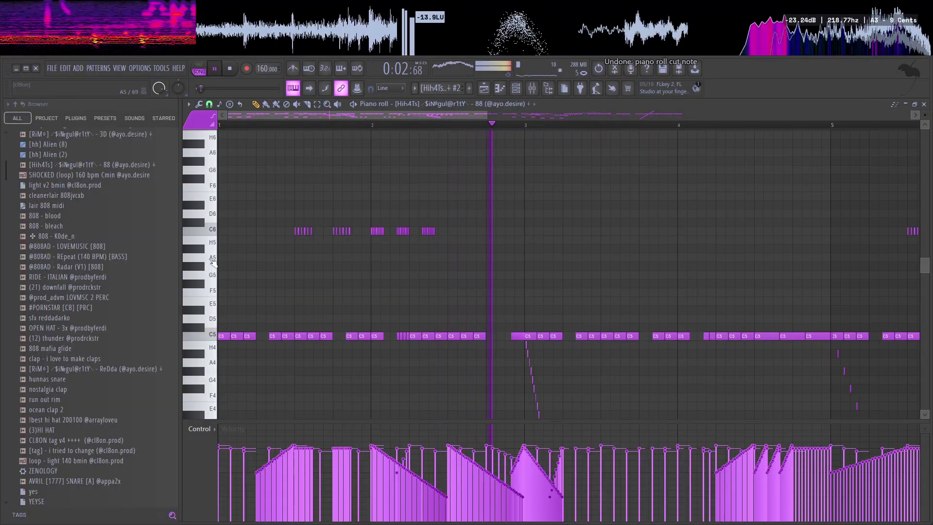
# Step: Delete all hi-hat notes below C5 in the unique pattern, keeping the C5 row and higher notes
pyautogui.scroll(2, 231, 328)
pyautogui.scroll(-1, 230, 328)
pyautogui.moveTo(219, 267); pyautogui.dragTo(917, 523)
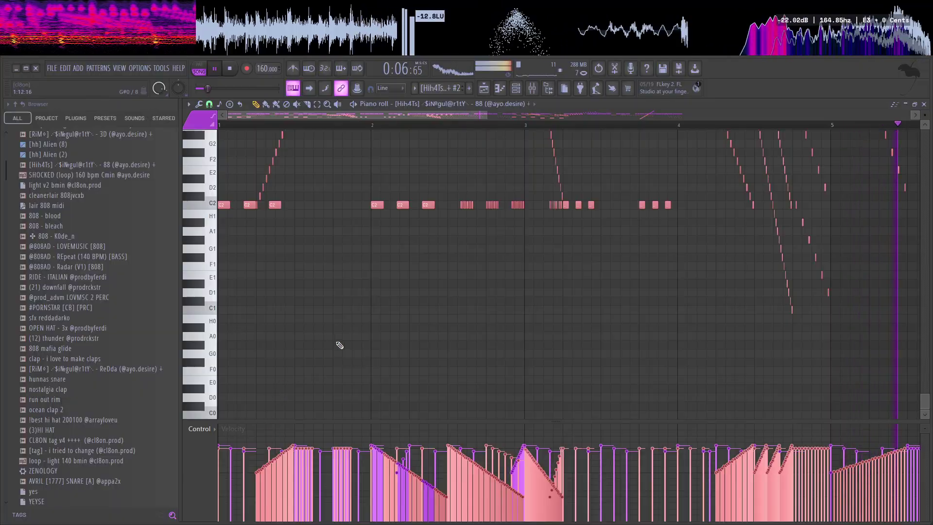
pyautogui.press('Delete')
pyautogui.scroll(8, 406, 284)
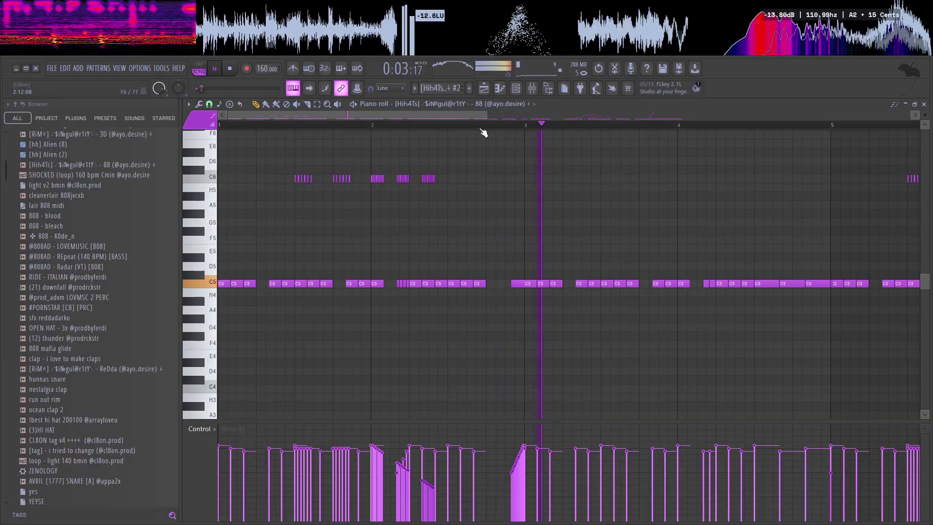
# Step: Delete all hi-hat notes from bar 5 onward in the unique pattern, including the leftover one at the bar 5 line
pyautogui.moveTo(488, 115); pyautogui.dragTo(298, 187)
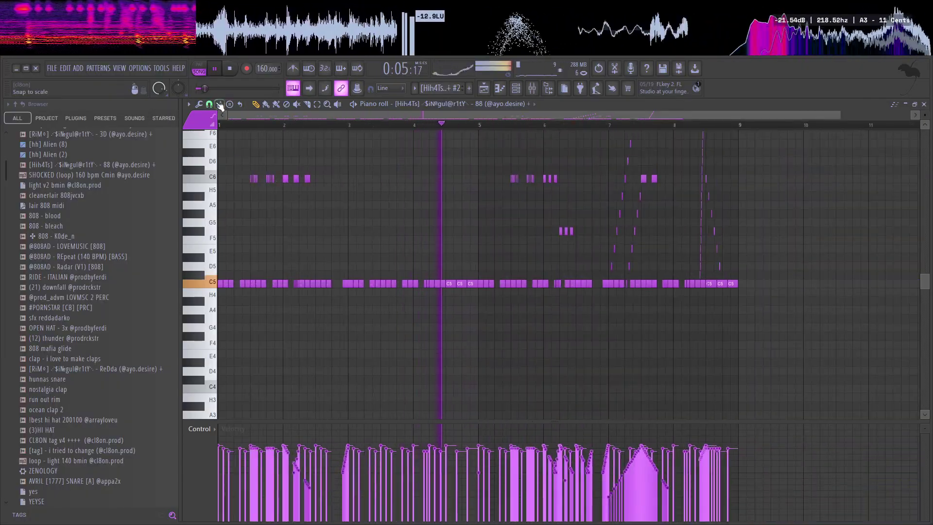
pyautogui.click(219, 106)
pyautogui.click(221, 260)
pyautogui.moveTo(789, 349); pyautogui.dragTo(452, 86)
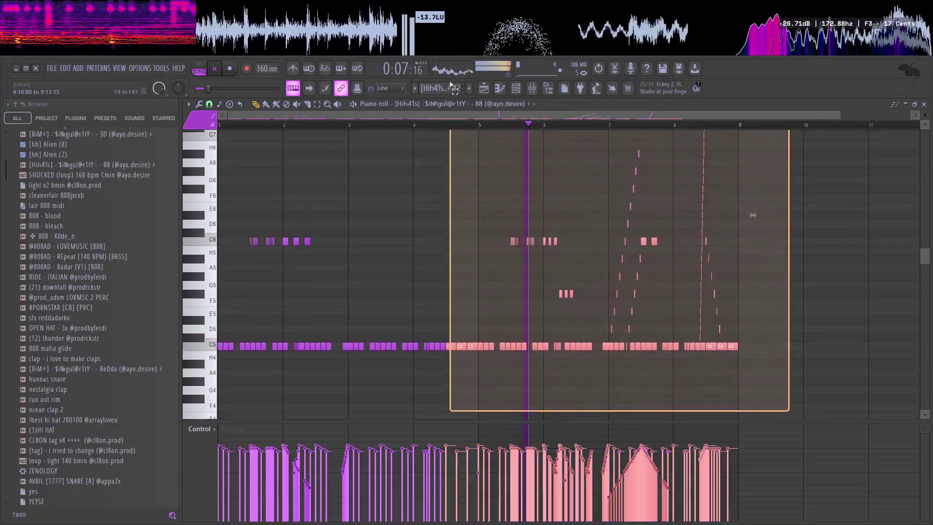
pyautogui.press('Delete')
pyautogui.press('space')
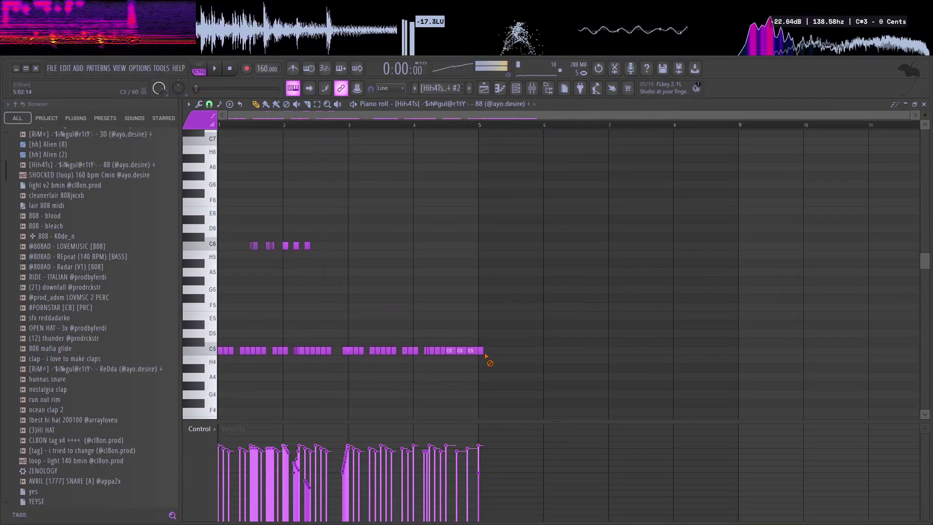
pyautogui.scroll(5, 488, 357)
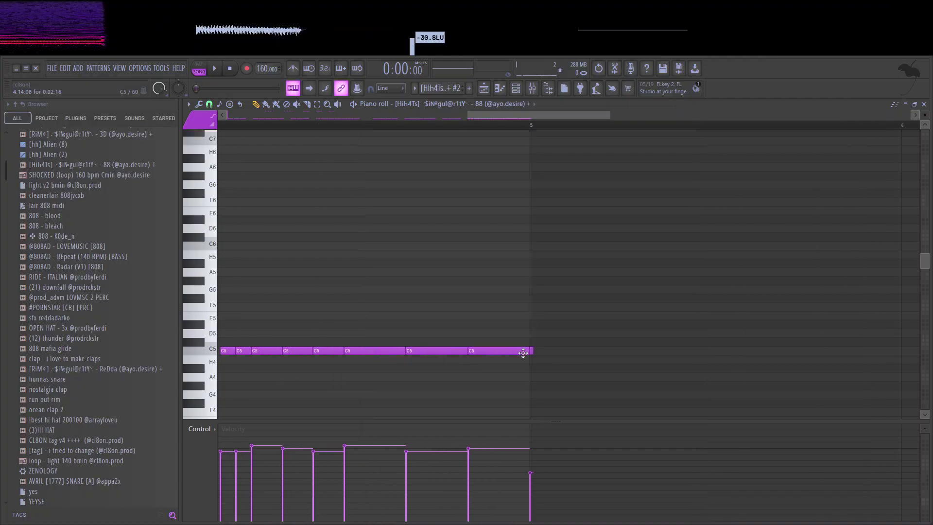
pyautogui.scroll(-5, 532, 352)
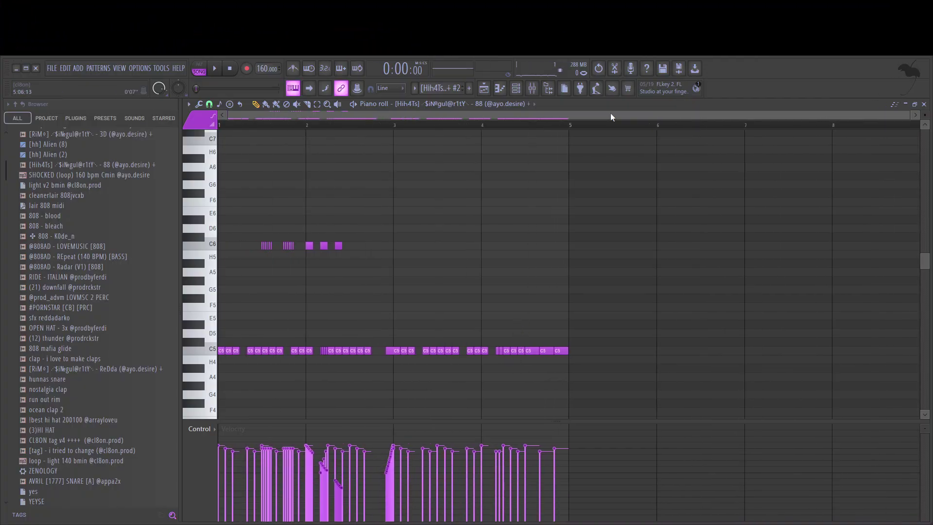
# Step: Duplicate the four bars of hi-hat notes into bars 5 to 8 and play the arrangement in the playlist
pyautogui.hotkey('ctrl', 'a')
pyautogui.hotkey('ctrl', 'b')
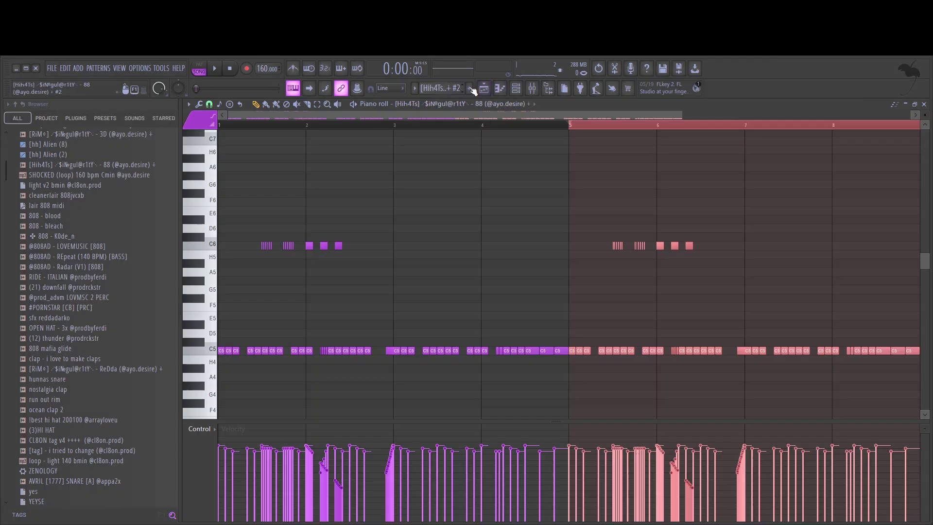
pyautogui.press('F5')
pyautogui.press('space')
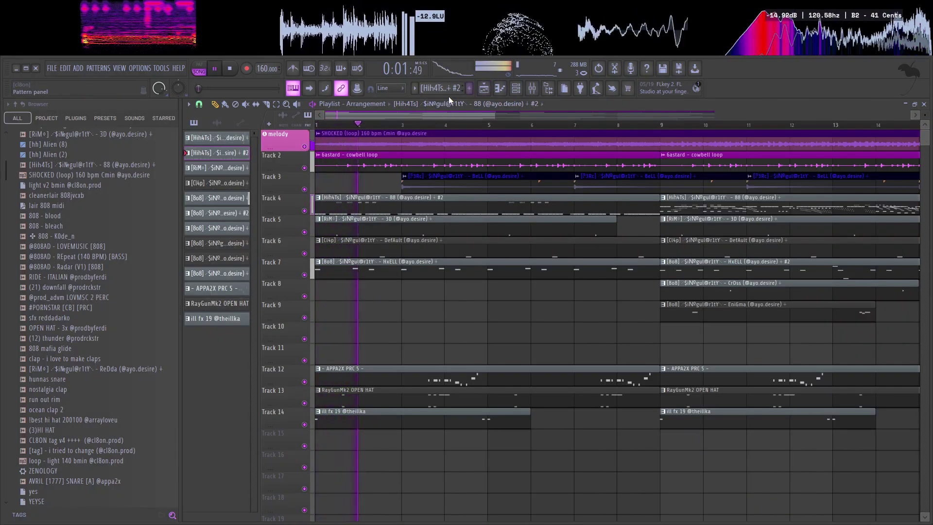
# Step: Replace the bar 17 hi-hat clip on track 4 with the #2 variation and delete the bar 1 APPA2X PRC 5 clip
pyautogui.moveTo(495, 115); pyautogui.dragTo(719, 115)
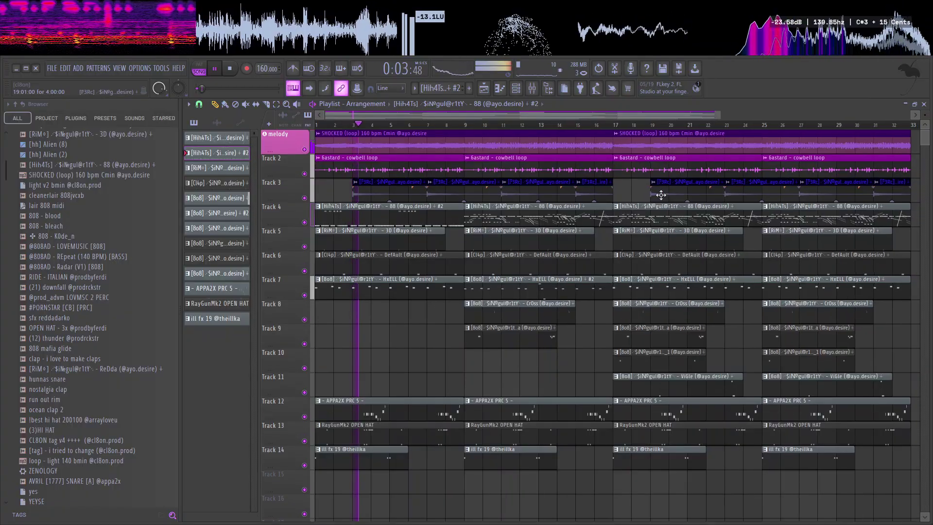
pyautogui.moveTo(447, 209); pyautogui.dragTo(715, 230)
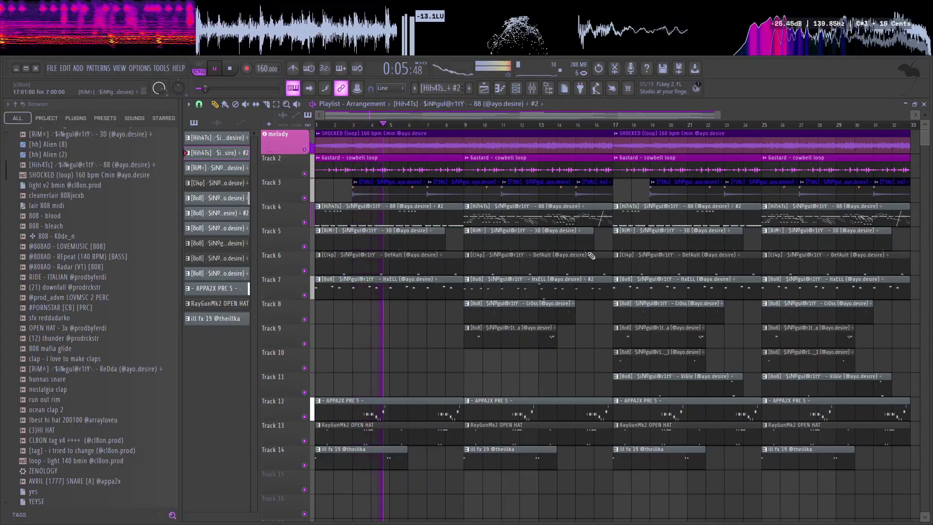
pyautogui.rightClick(381, 404)
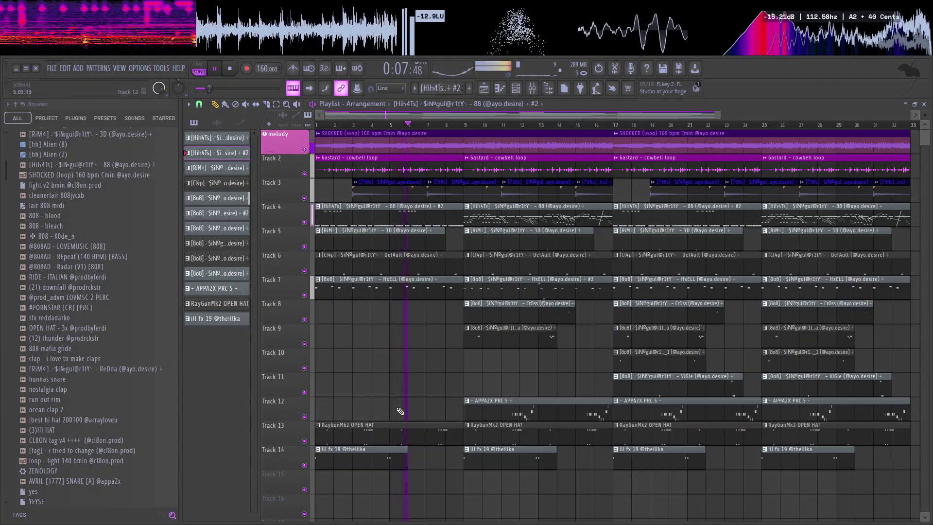
# Step: Lengthen the first and last A4 notes of the ill fx 19 pattern to about one bar each and return to the playlist
pyautogui.doubleClick(372, 452)
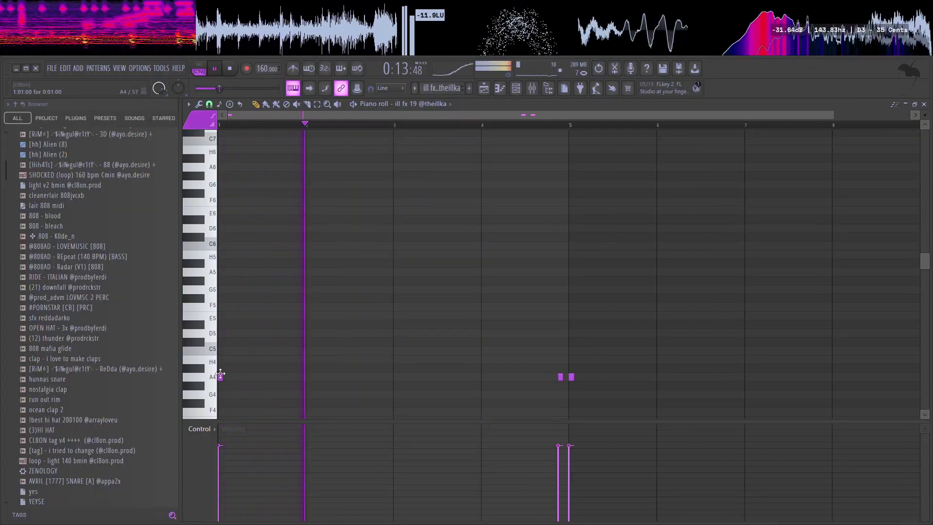
pyautogui.moveTo(221, 374); pyautogui.dragTo(310, 376)
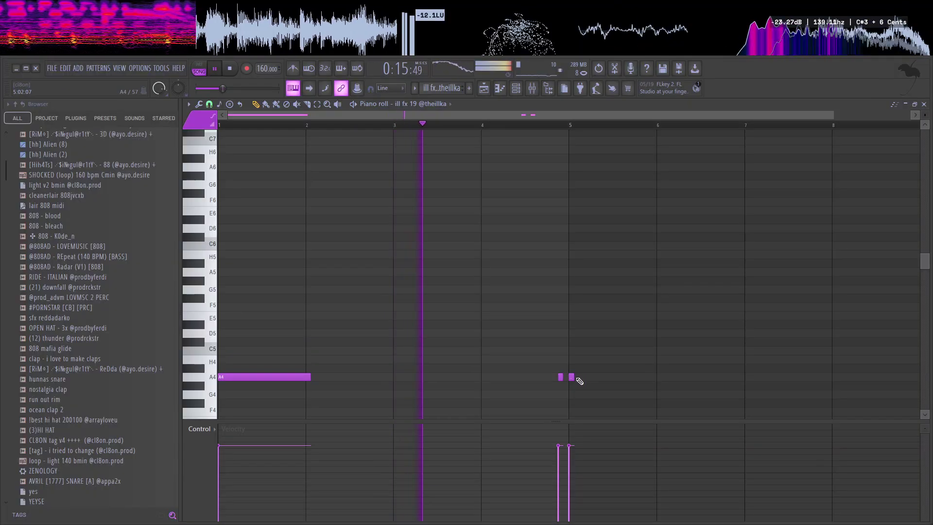
pyautogui.moveTo(574, 377); pyautogui.dragTo(662, 377)
pyautogui.click(483, 89)
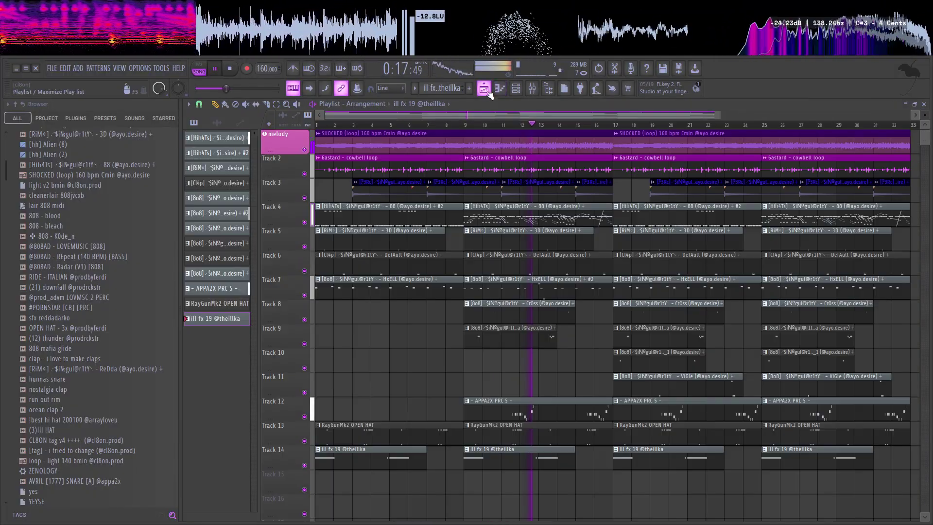
# Step: Delete the 808 clip at bar 17 on track 11 and play the arrangement from bar 17
pyautogui.moveTo(719, 114); pyautogui.dragTo(819, 127)
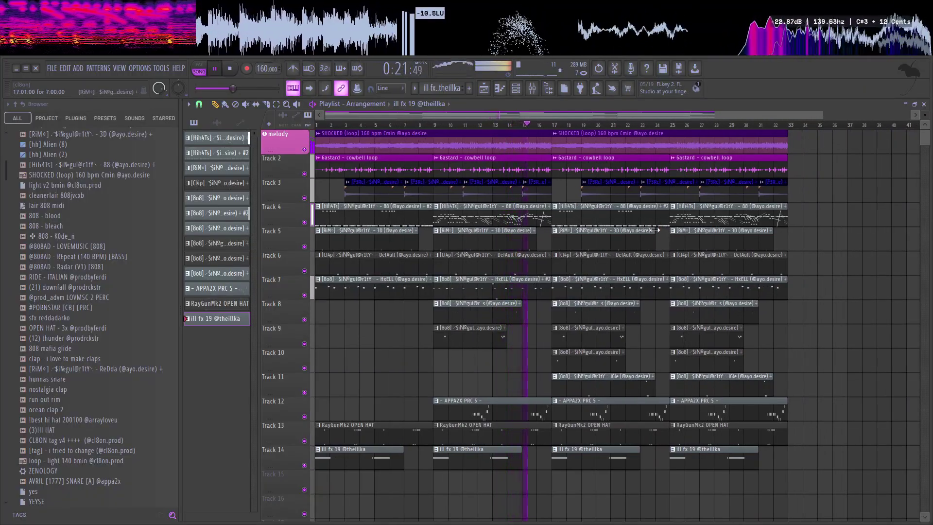
pyautogui.rightClick(595, 382)
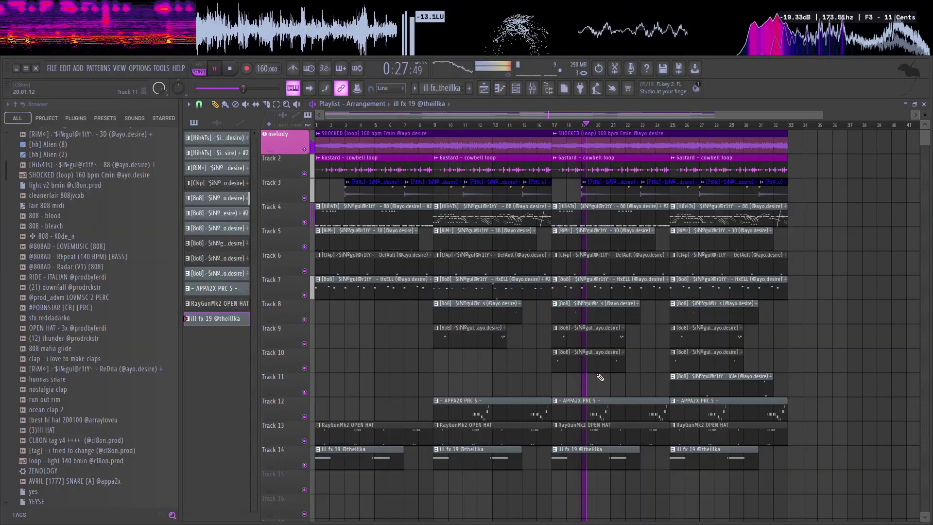
pyautogui.scroll(4, 600, 378)
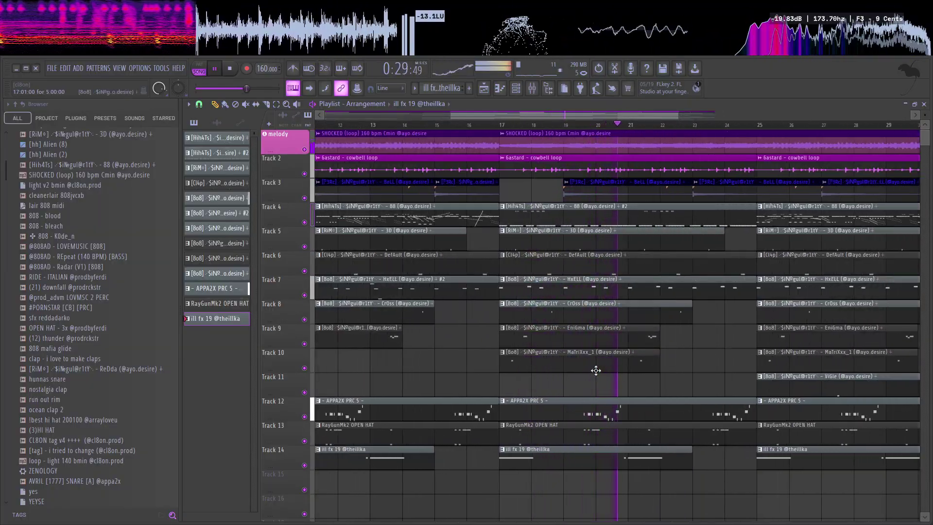
pyautogui.click(505, 125)
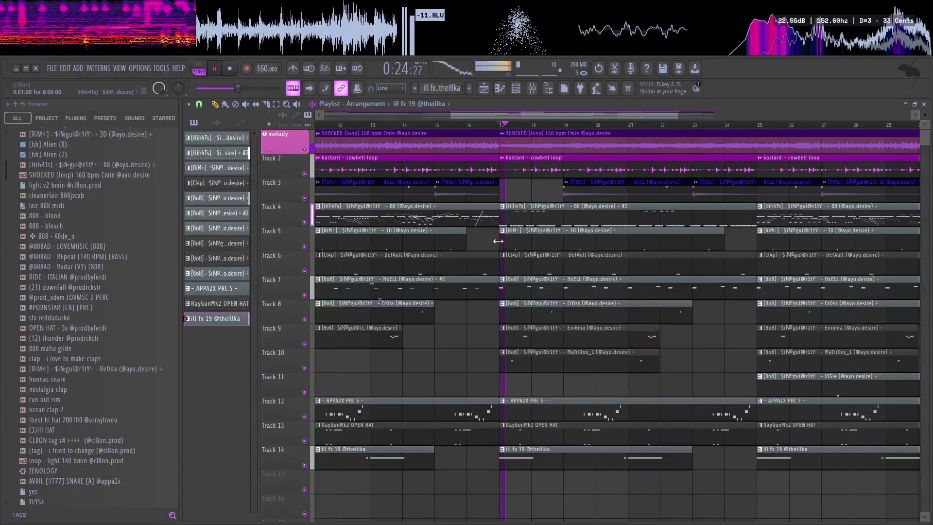
# Step: Make the HxELL clip at bar 17 on track 7 unique and open its notes for editing
pyautogui.rightClick(503, 284)
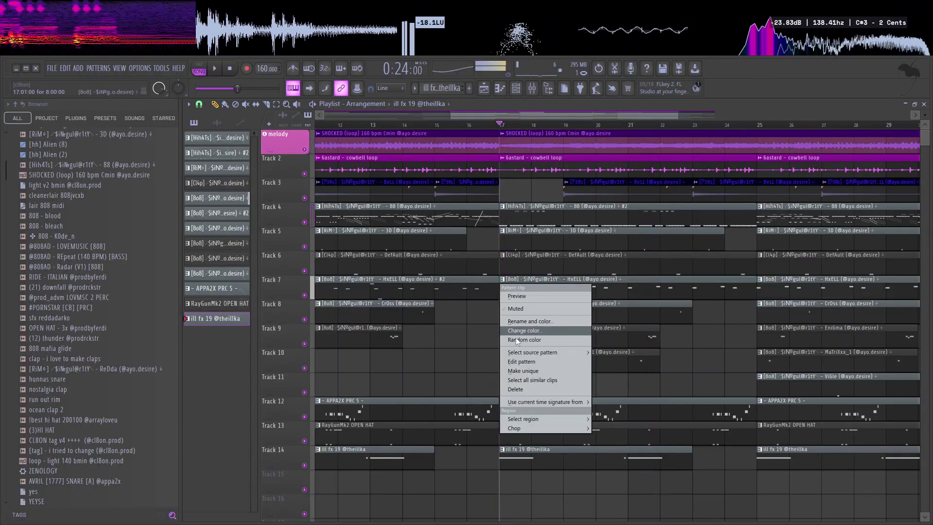
pyautogui.click(519, 371)
pyautogui.press('F7')
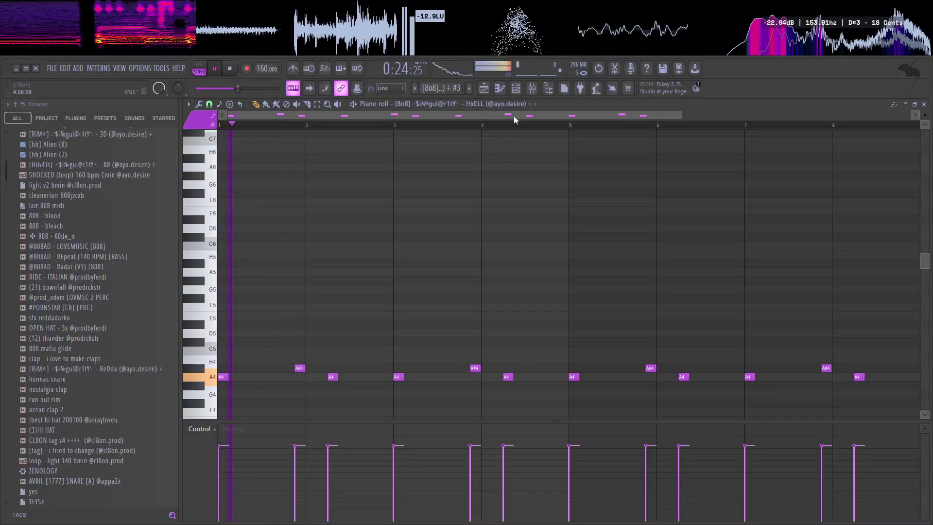
pyautogui.press('space')
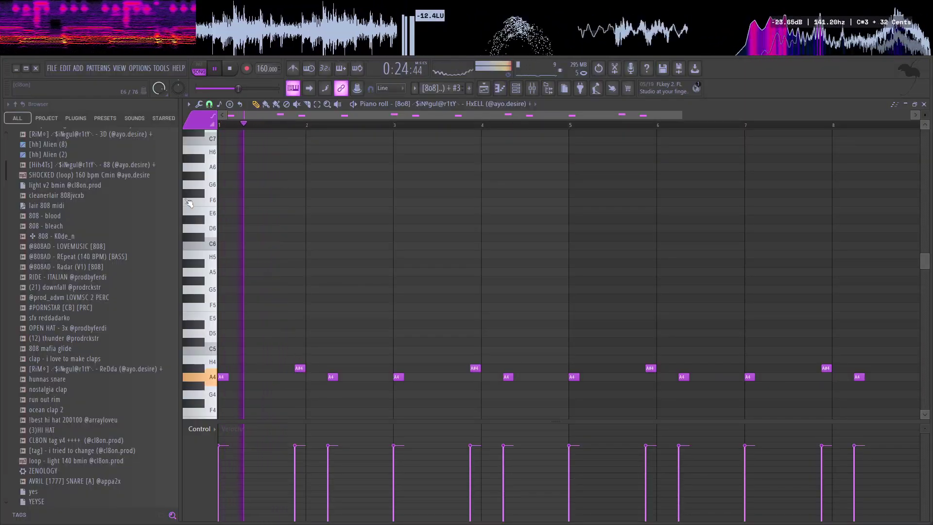
# Step: Set the note snap to 1/2 beat and raise the A4 note in bar 2 of the HxELL pattern to A5
pyautogui.click(209, 104)
pyautogui.click(219, 147)
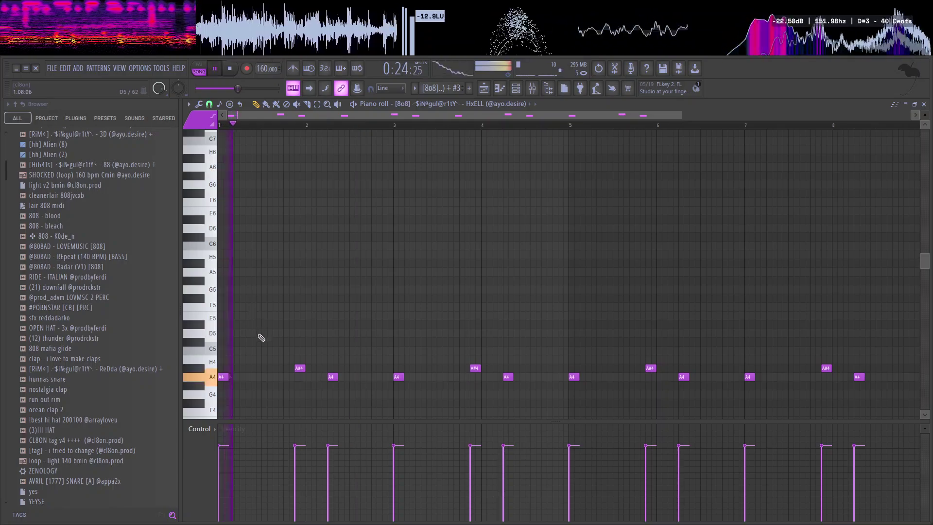
pyautogui.scroll(-4, 261, 337)
pyautogui.click(199, 104)
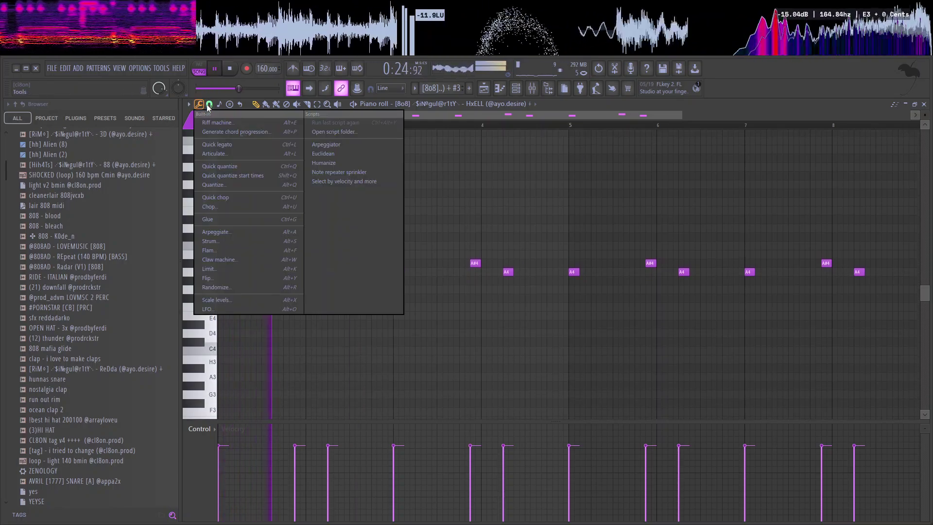
pyautogui.click(209, 104)
pyautogui.click(219, 231)
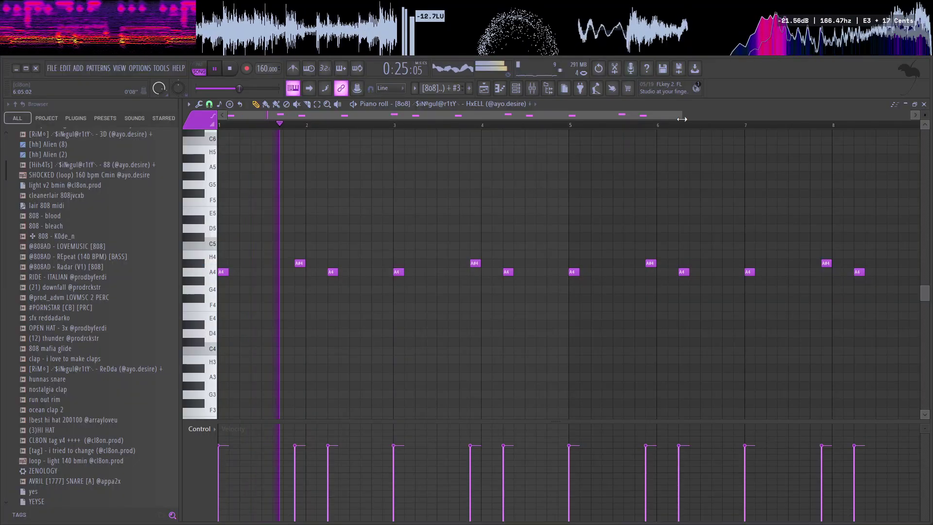
pyautogui.click(329, 271)
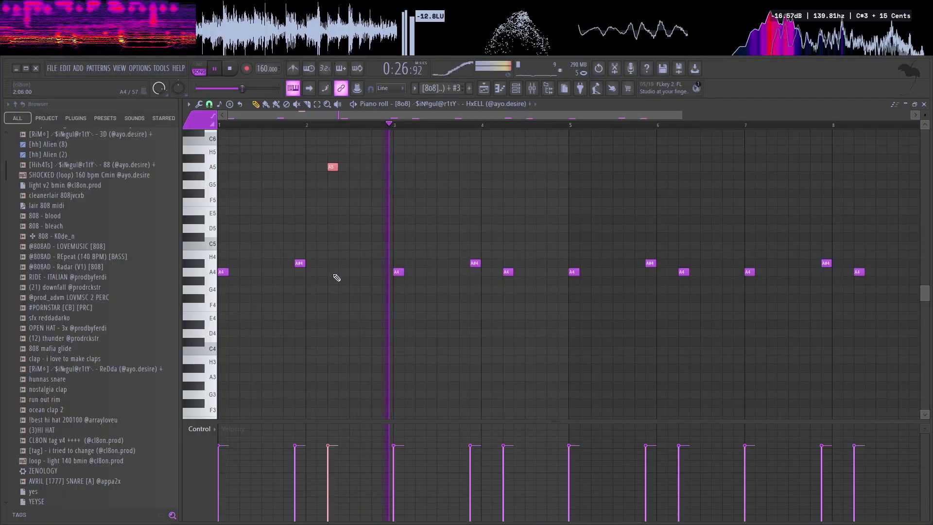
# Step: Set the snap to 1/2 step, replace the bar 2 A5 note with three half-step notes and lower them to A4
pyautogui.keyDown('ctrl'); pyautogui.scroll(3, 335, 189); pyautogui.keyUp('ctrl')
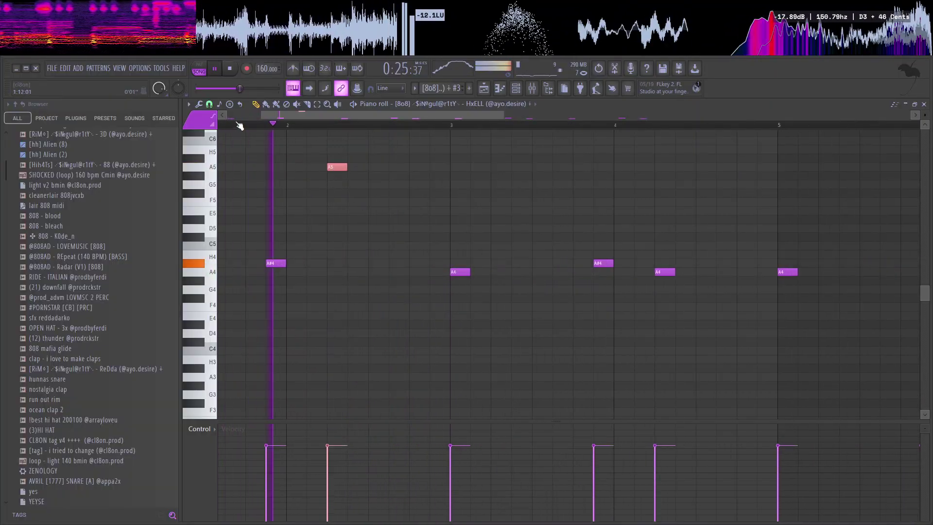
pyautogui.press('space')
pyautogui.click(209, 104)
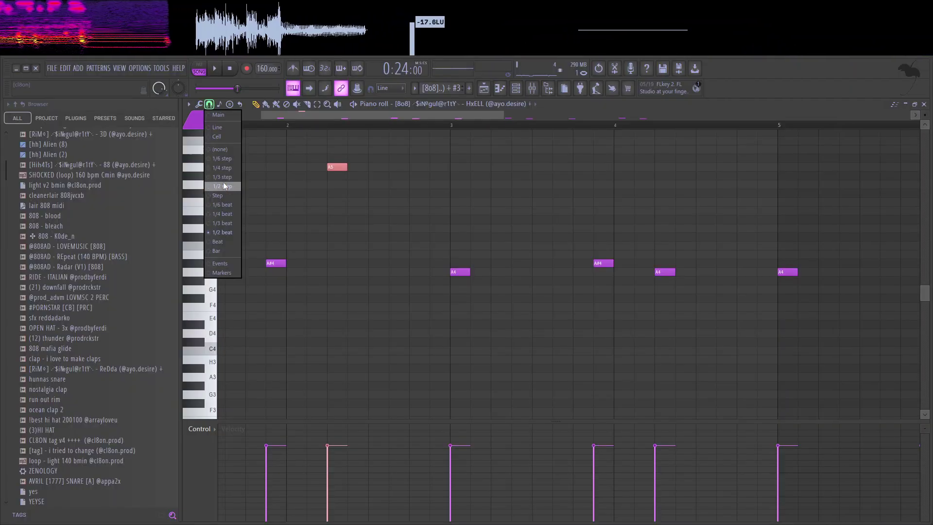
pyautogui.click(224, 187)
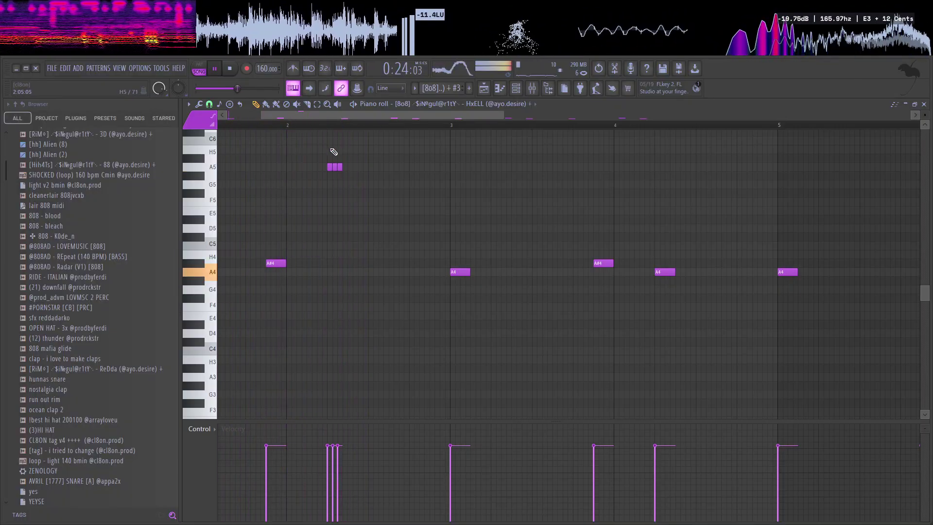
pyautogui.hotkey('ctrl', 'Down')
pyautogui.press('space')
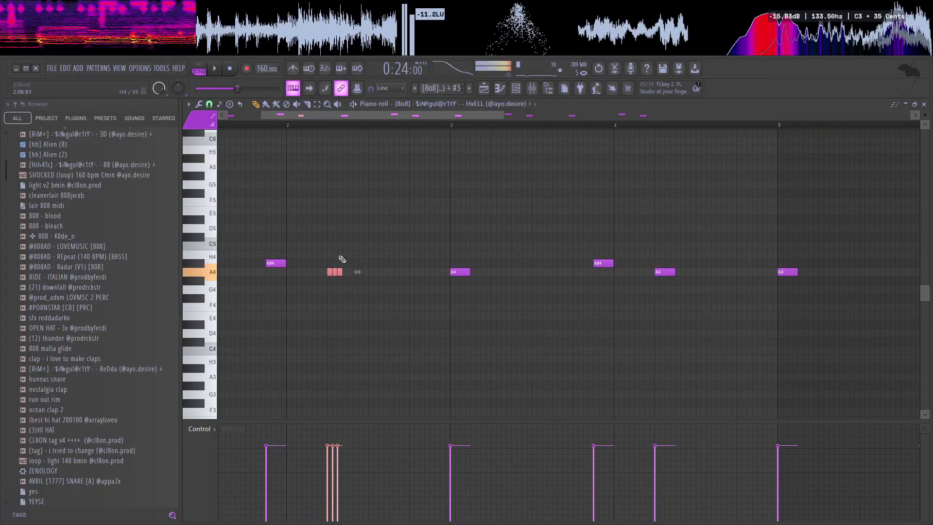
# Step: Add three short, evenly spaced A4 notes from bar 2 step 9 up to bar 3, using 1/3 beat snap
pyautogui.scroll(3, 355, 262)
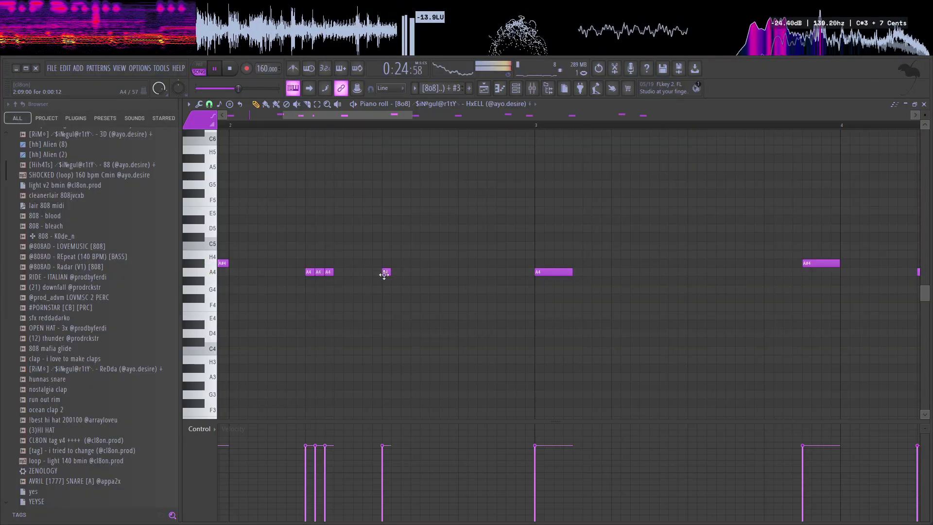
pyautogui.click(209, 104)
pyautogui.click(230, 223)
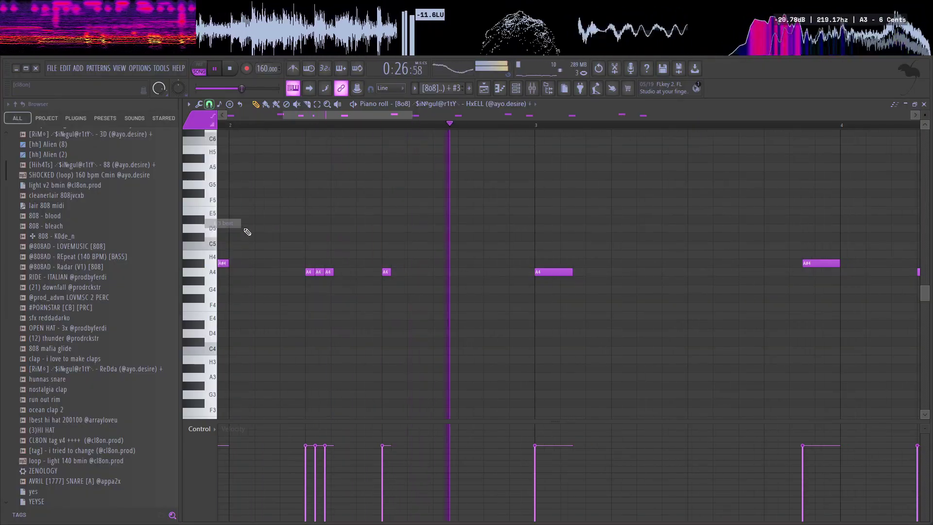
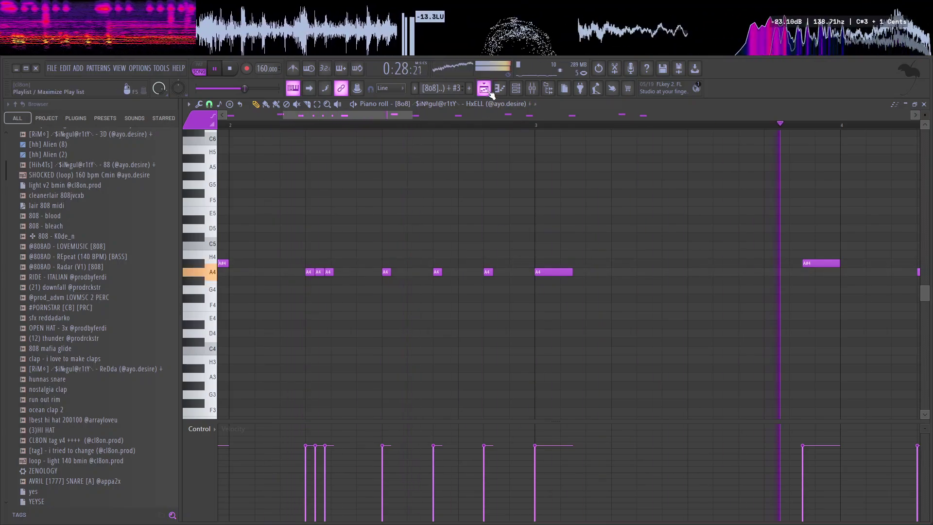
pyautogui.press('F5')
pyautogui.scroll(2, 562, 372)
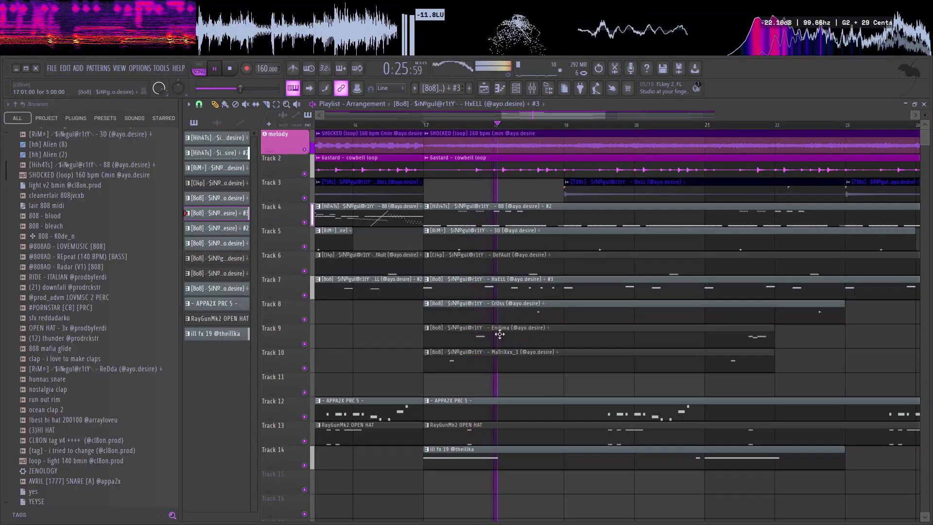
pyautogui.scroll(4, 554, 332)
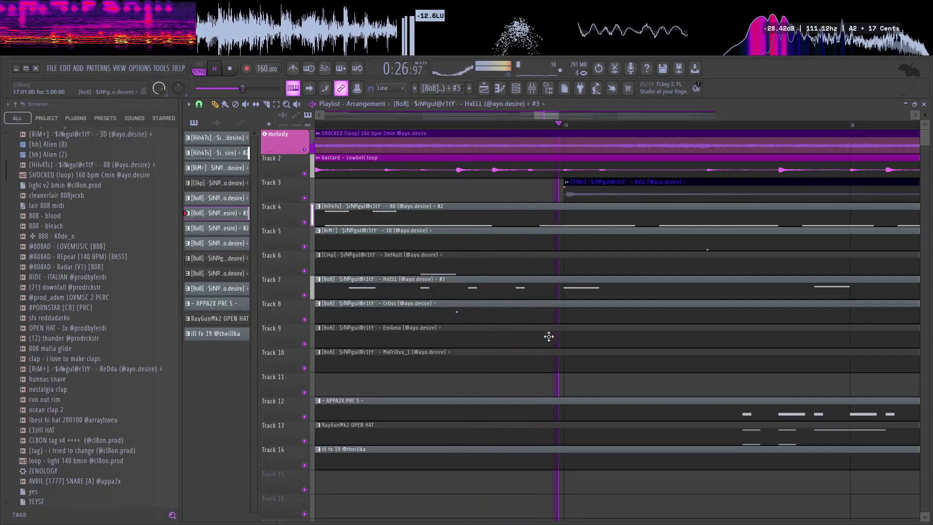
pyautogui.scroll(2, 437, 307)
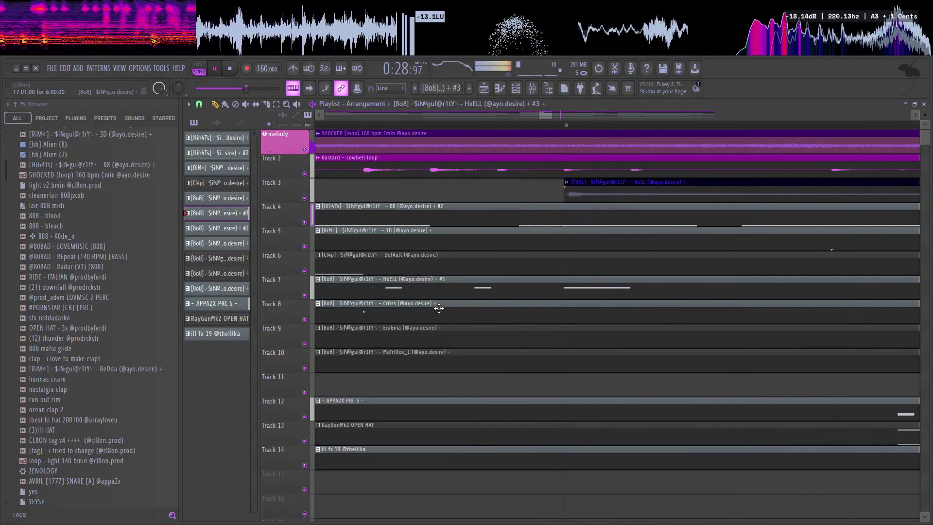
pyautogui.scroll(-2, 439, 308)
pyautogui.moveTo(197, 48)
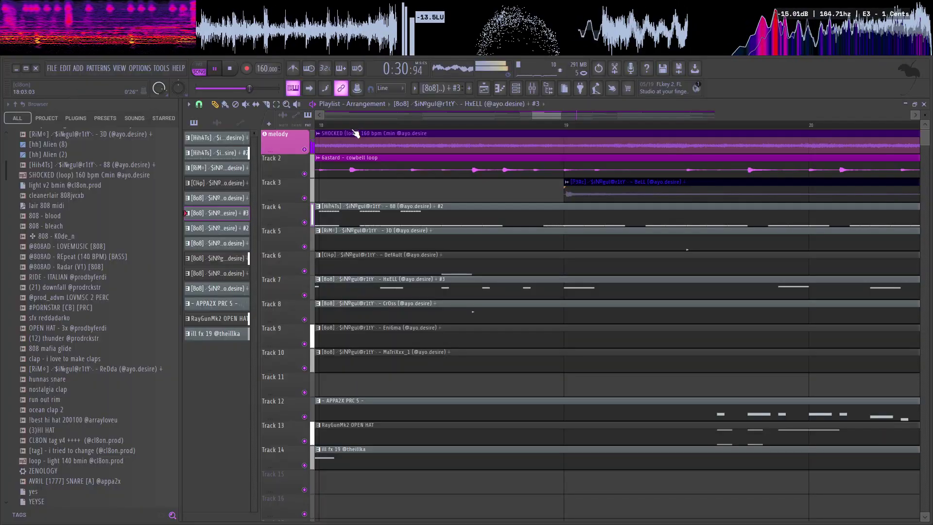
# Step: Mute the melody track in the playlist and raise the volume of the 808 on mixer insert 3
pyautogui.click(304, 149)
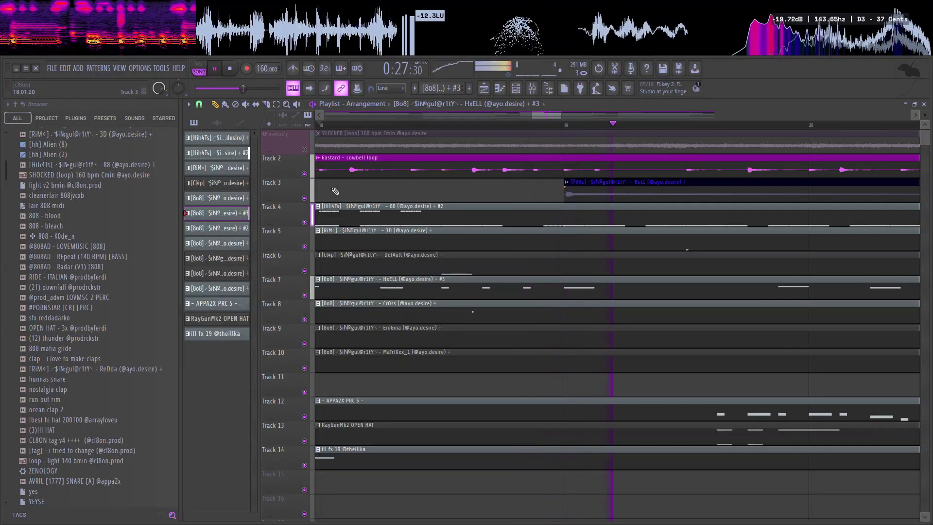
pyautogui.click(533, 92)
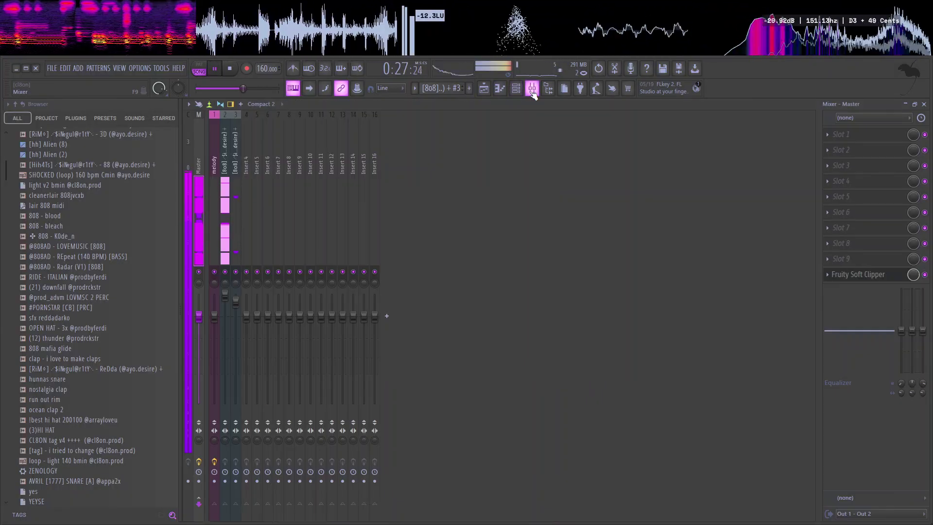
pyautogui.click(532, 93)
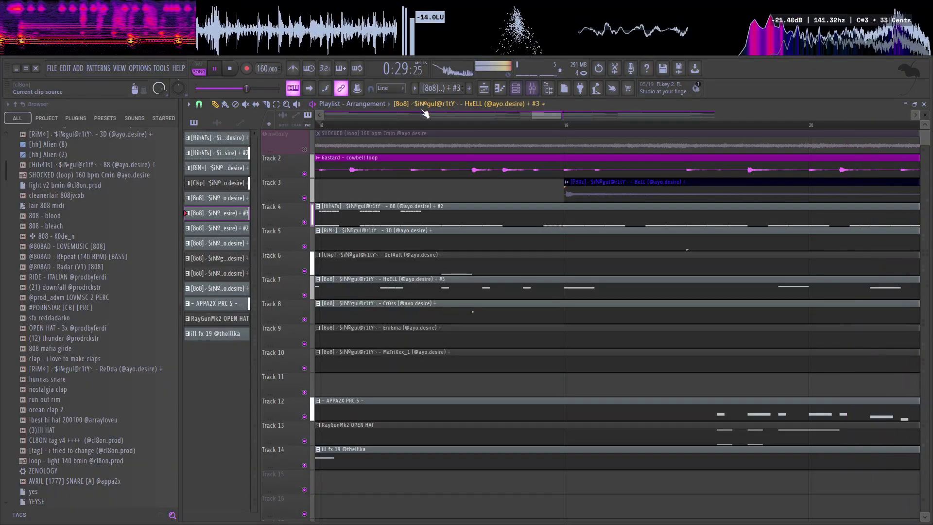
pyautogui.click(532, 90)
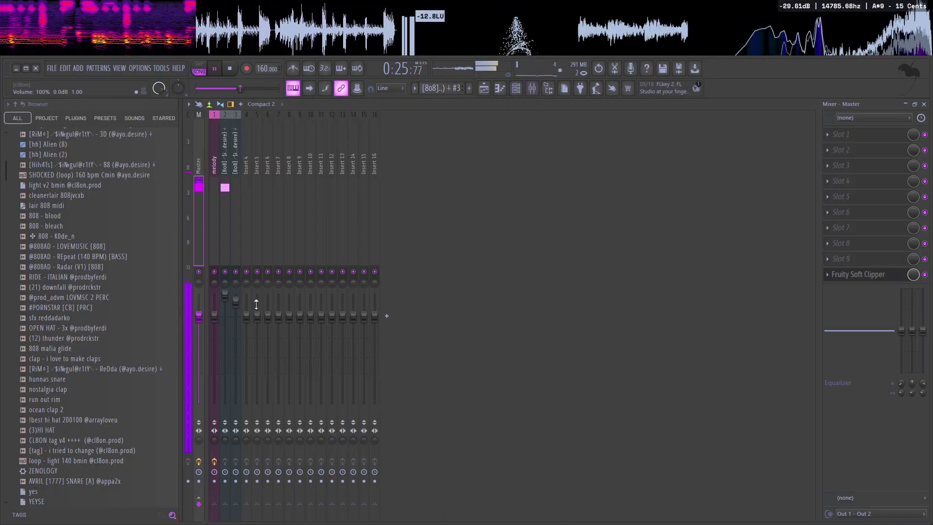
pyautogui.moveTo(239, 309); pyautogui.dragTo(237, 298)
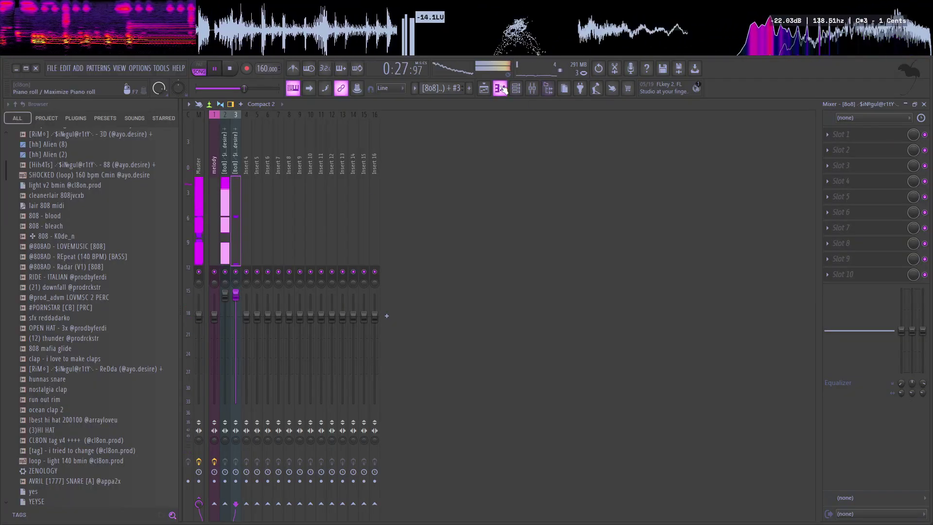
# Step: Select the playlist range from bar 25 to bar 33 for looped playback
pyautogui.click(485, 90)
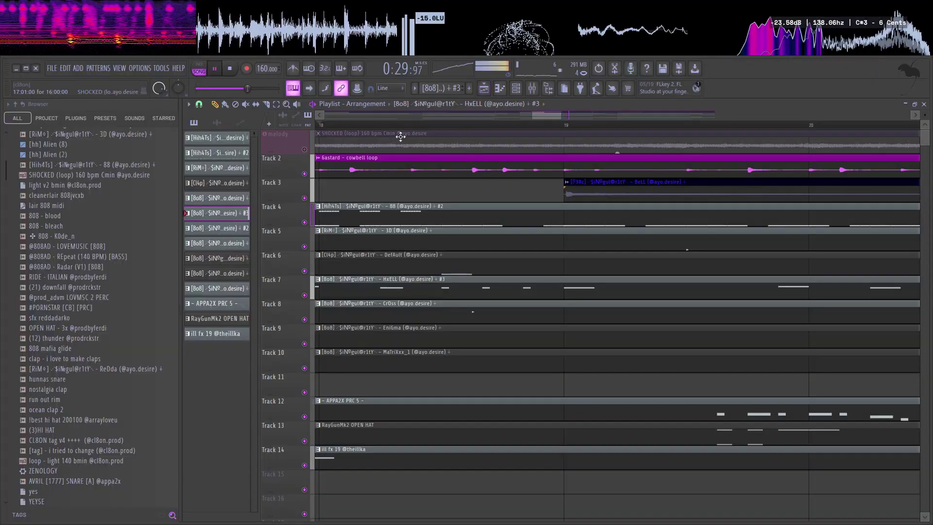
pyautogui.moveTo(561, 115); pyautogui.dragTo(701, 116)
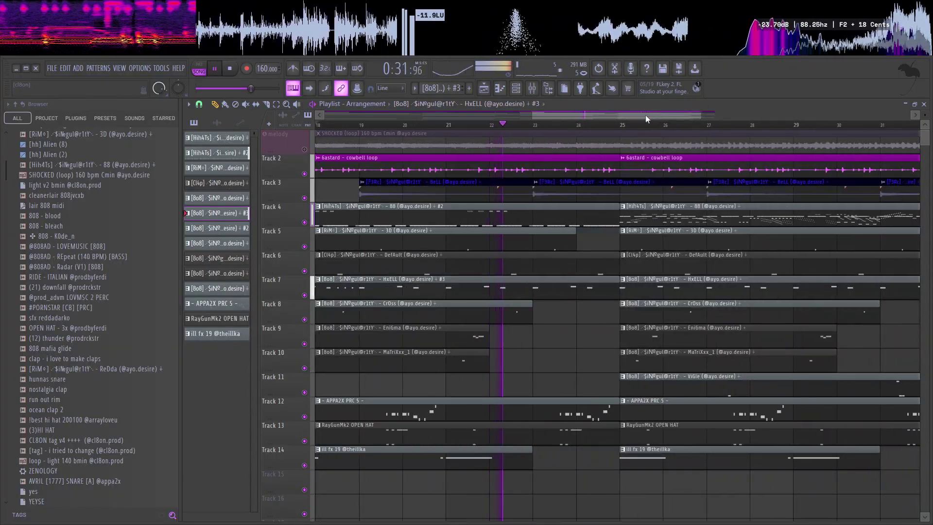
pyautogui.moveTo(631, 116); pyautogui.dragTo(753, 116)
pyautogui.moveTo(569, 125); pyautogui.dragTo(819, 125)
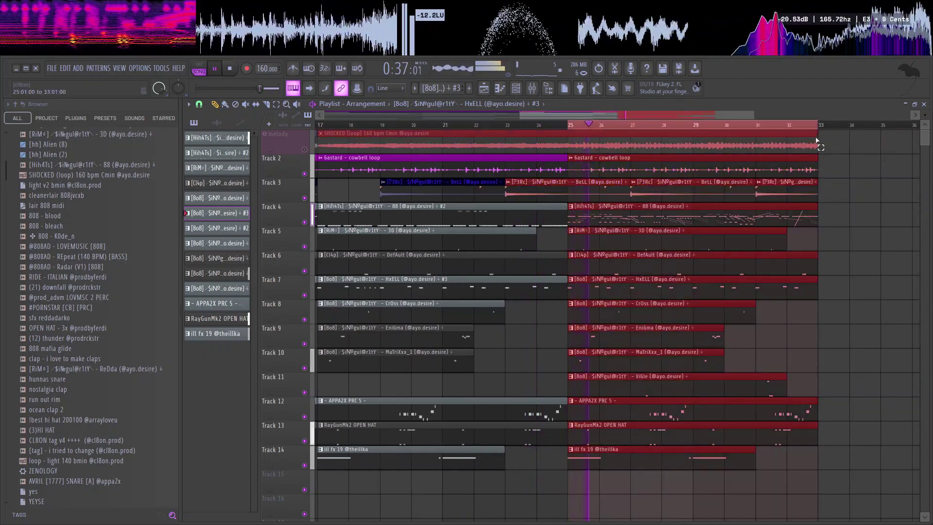
# Step: Route the unassigned channels from the third 808 to ill fx 19 to mixer inserts 4–9, and the hi-hat, rim and clap to inserts 10–12
pyautogui.click(515, 87)
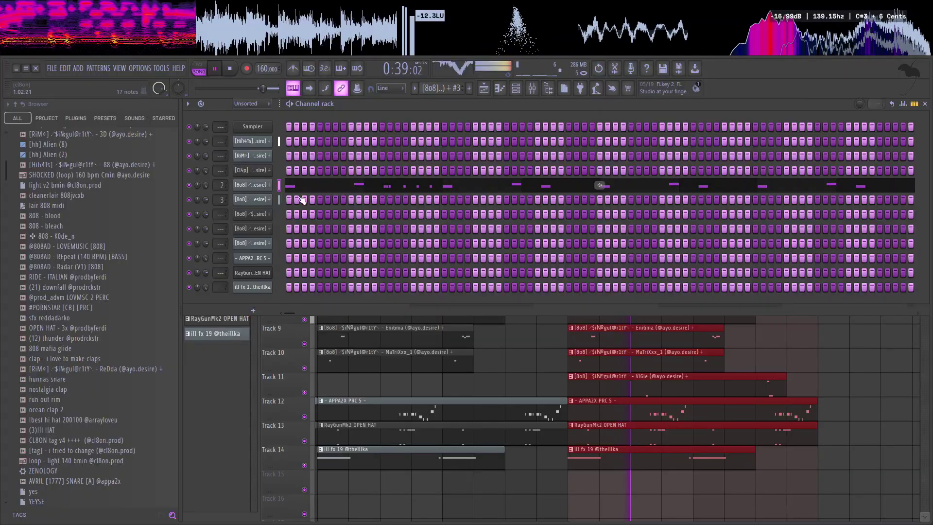
pyautogui.moveTo(279, 214); pyautogui.dragTo(285, 290)
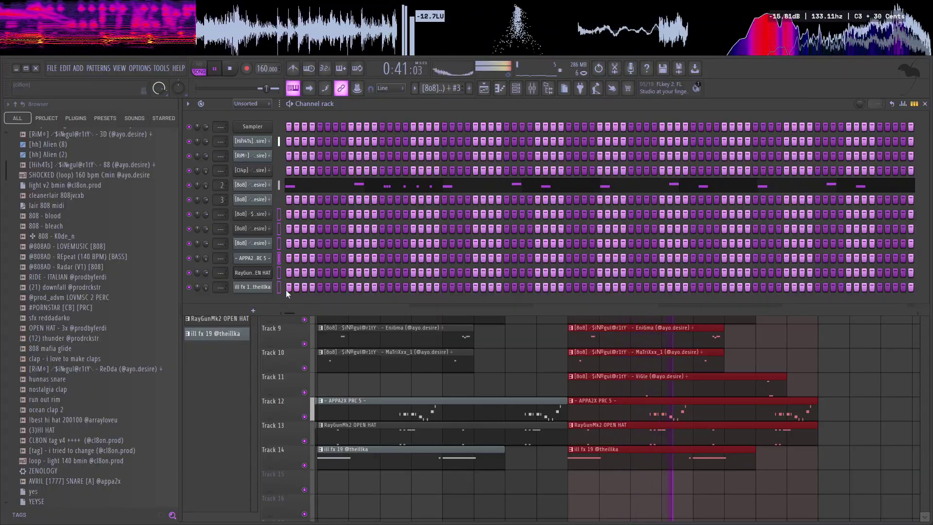
pyautogui.hotkey('ctrl', 'l')
pyautogui.moveTo(278, 170); pyautogui.dragTo(278, 142)
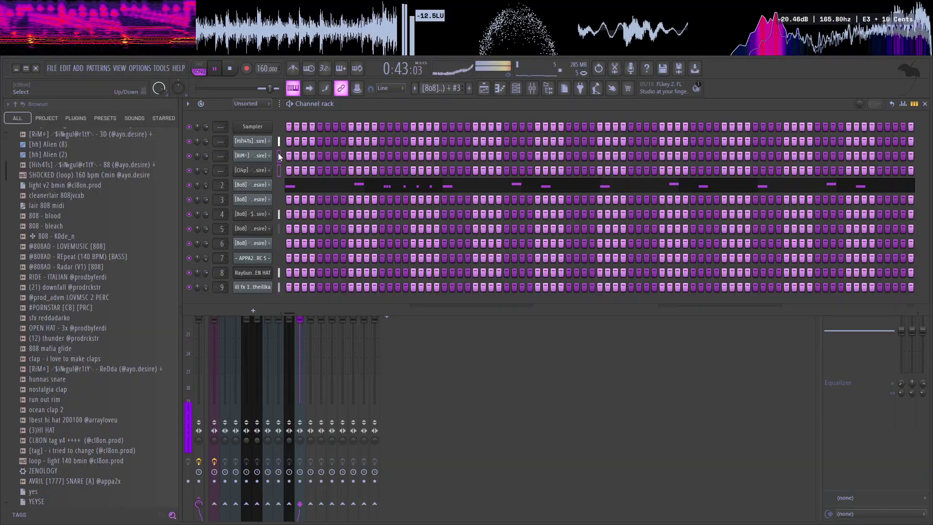
pyautogui.hotkey('ctrl', 'l')
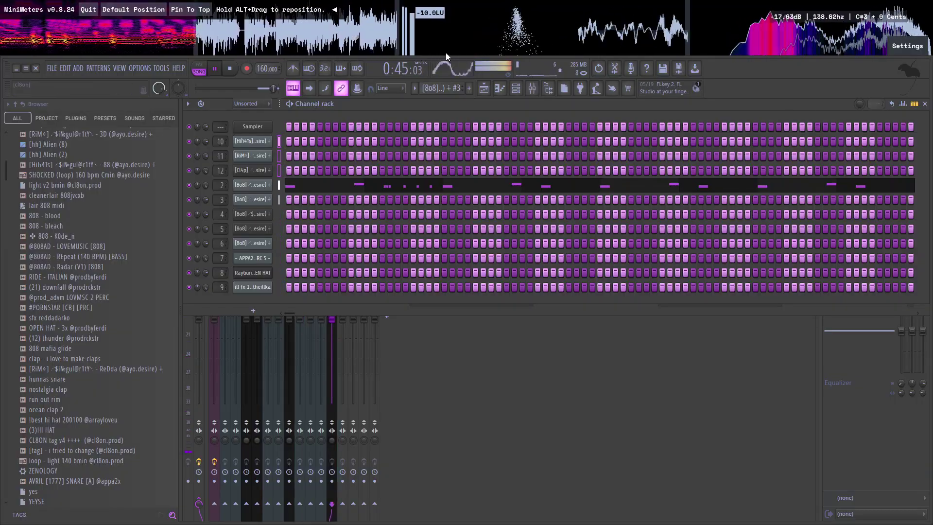
# Step: Send the hi-hat mixer track to insert 13 and load Fruity Delay 3 in its slot 3 with the itriedtochange preset
pyautogui.click(532, 88)
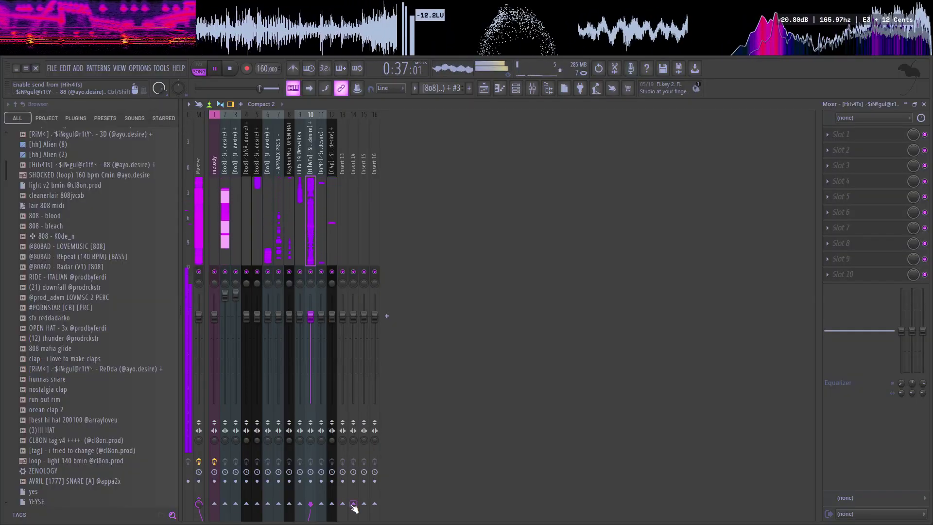
pyautogui.click(341, 240)
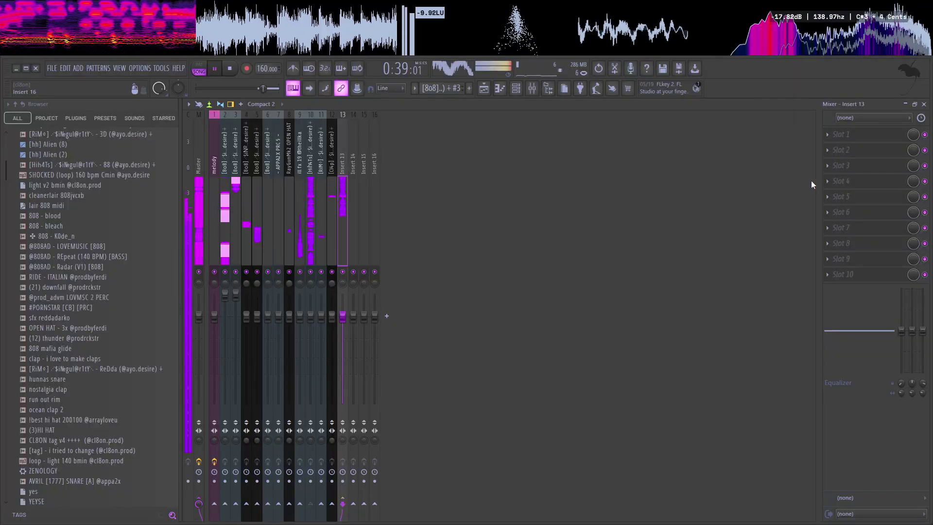
pyautogui.click(840, 165)
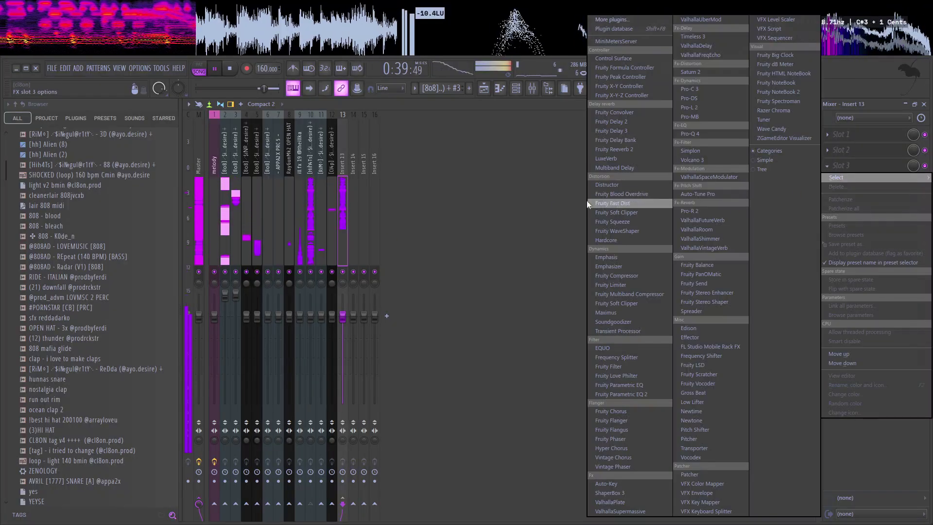
pyautogui.click(624, 131)
pyautogui.click(603, 226)
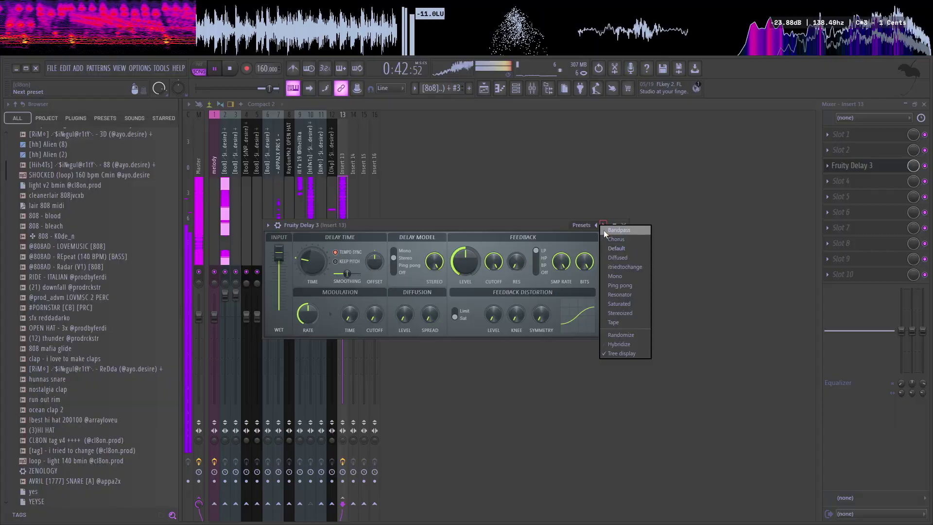
pyautogui.click(621, 267)
# Step: Load Fruity Reeverb 2 in slot 4 of insert 13 with the itriedtochange preset and lower its mix level
pyautogui.click(822, 185)
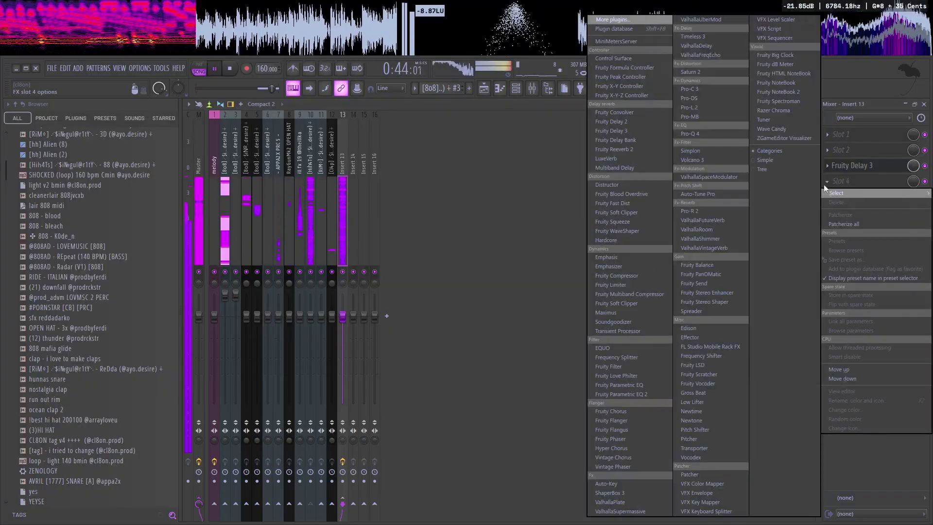
pyautogui.click(627, 151)
pyautogui.rightClick(511, 237)
pyautogui.click(521, 268)
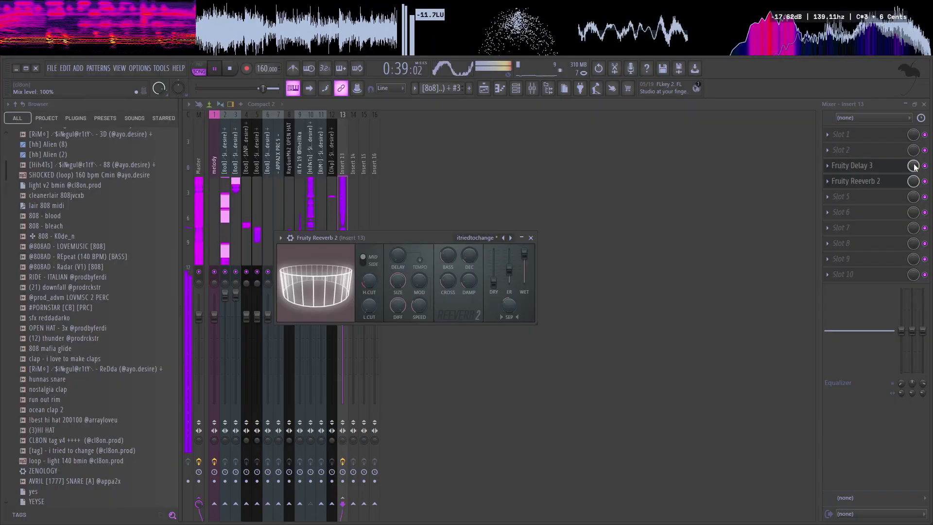
pyautogui.moveTo(913, 181); pyautogui.dragTo(913, 206)
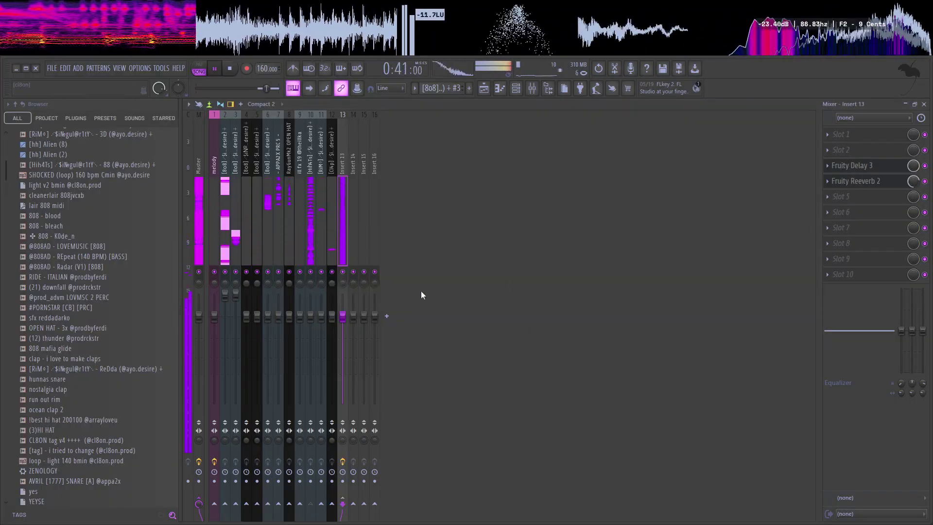
# Step: Balance the mixer levels: lower insert 13 to about 60%, raise the 808 on insert 4 slightly and the one on insert 5 to 120%
pyautogui.moveTo(343, 318); pyautogui.dragTo(341, 360)
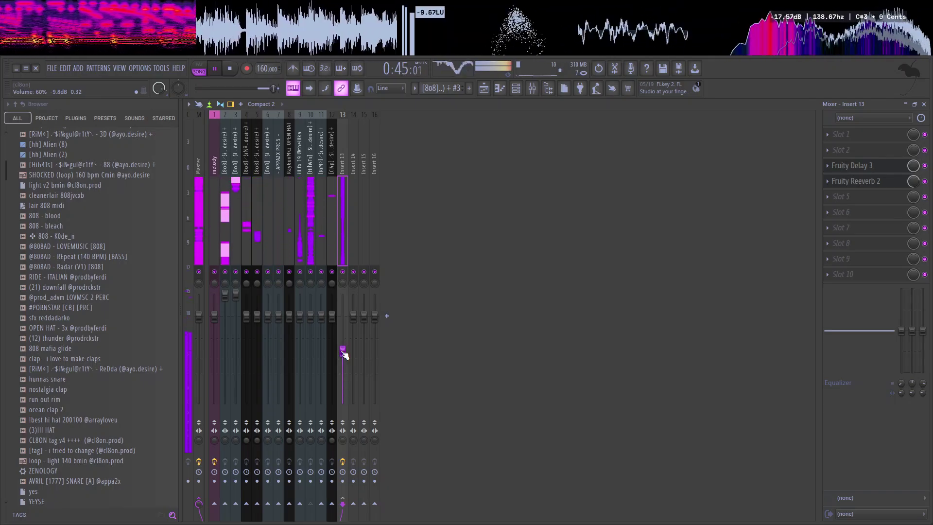
pyautogui.click(225, 229)
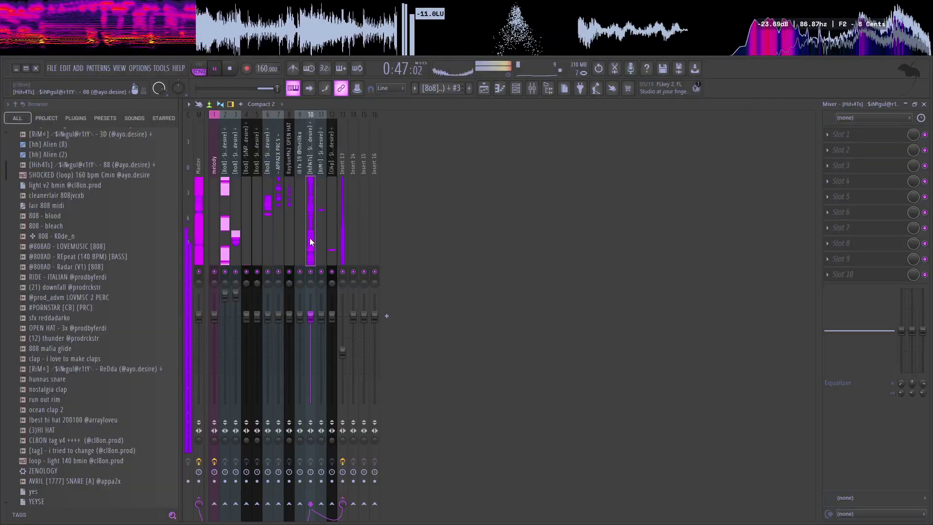
pyautogui.click(237, 223)
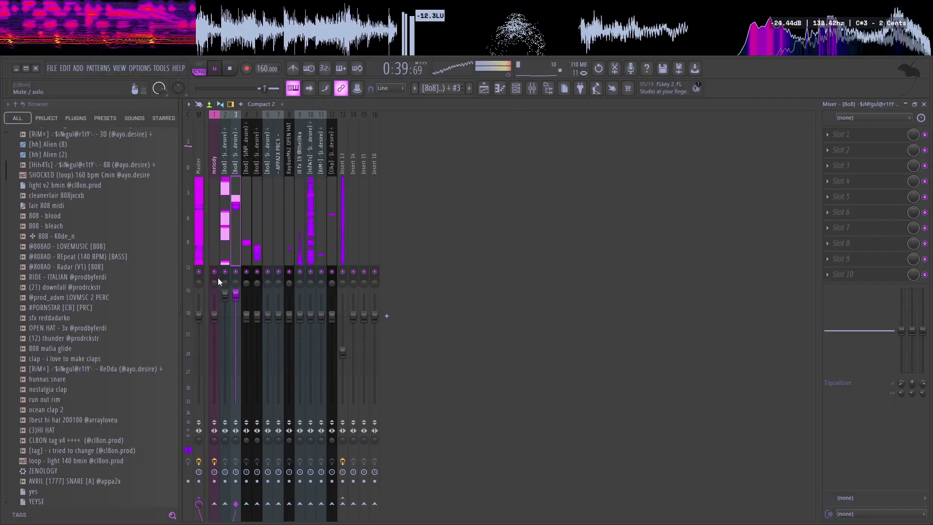
pyautogui.click(248, 224)
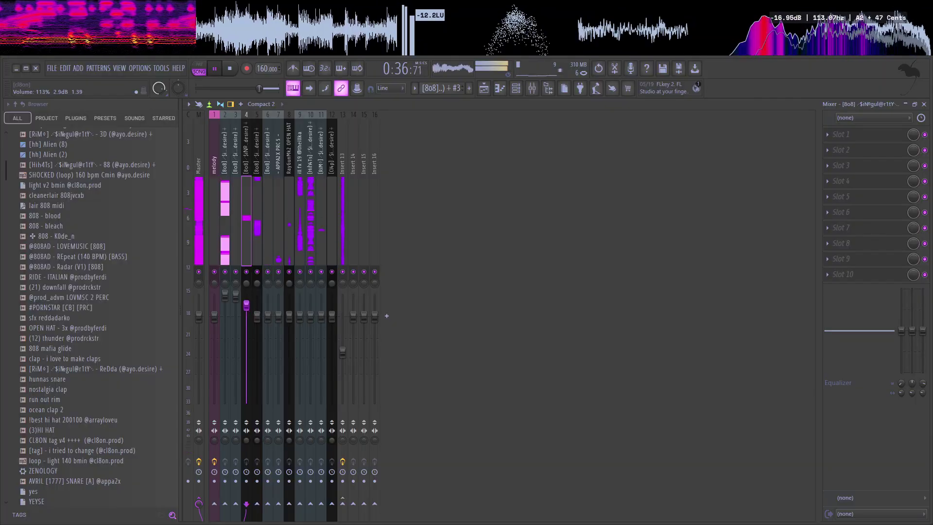
pyautogui.click(255, 313)
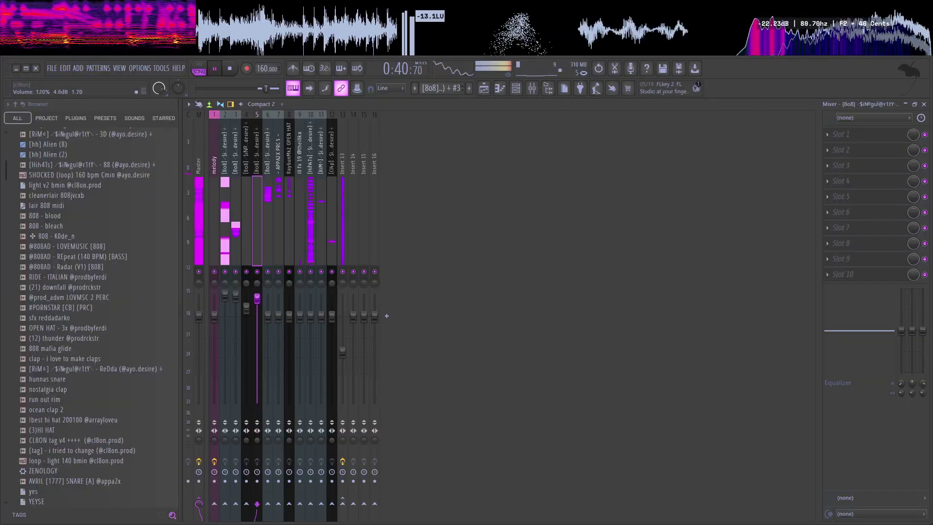
pyautogui.press('space')
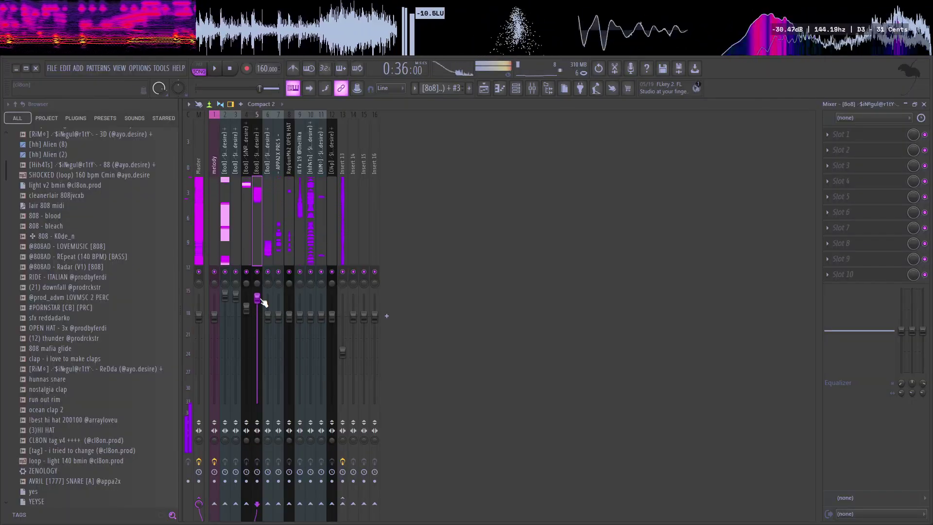
# Step: Raise the rim track's volume on insert 11 and route it to insert 14
pyautogui.click(321, 317)
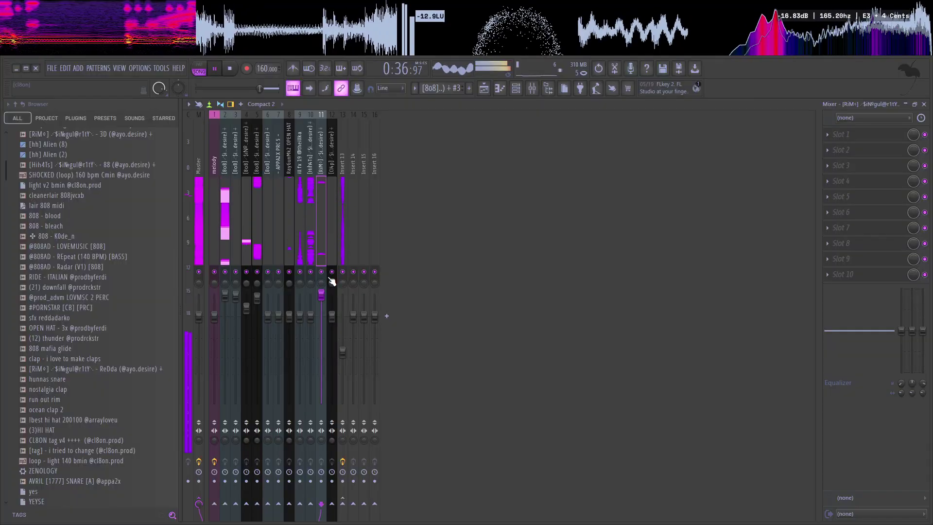
pyautogui.rightClick(354, 503)
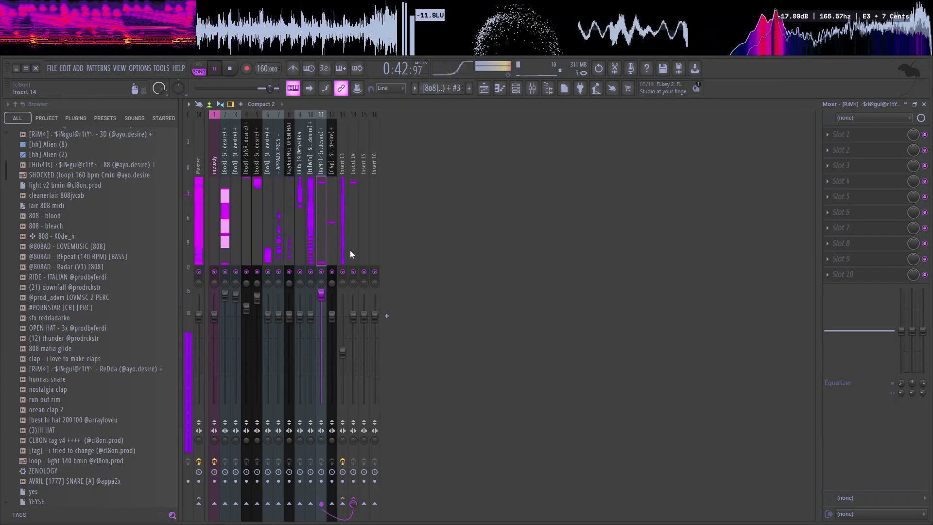
# Step: Slightly raise the volumes of insert 14 and the clap track on insert 12
pyautogui.click(353, 262)
pyautogui.moveTo(355, 319); pyautogui.dragTo(354, 319)
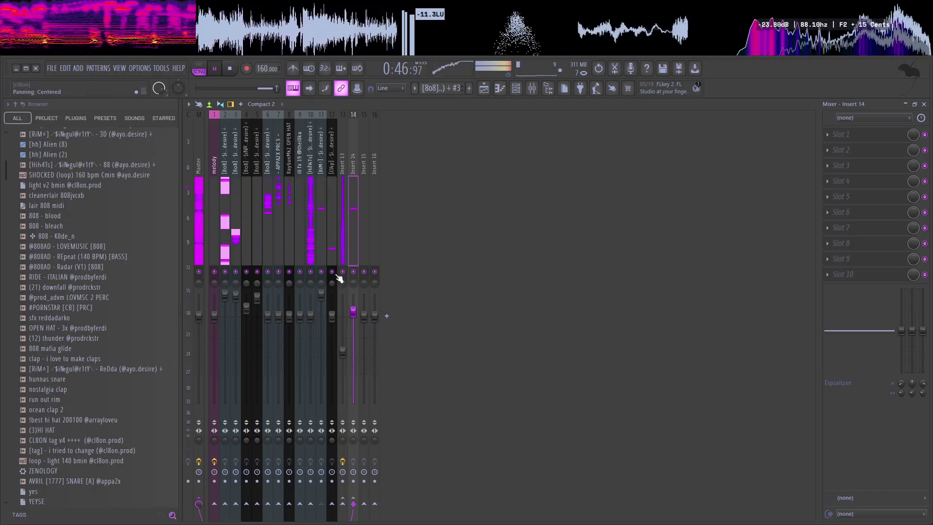
pyautogui.click(333, 257)
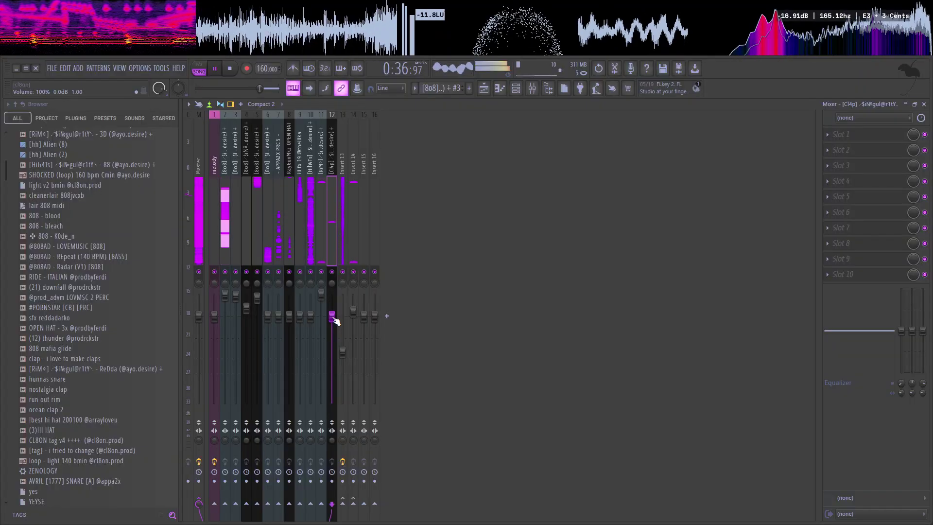
pyautogui.moveTo(333, 318); pyautogui.dragTo(311, 317)
# Step: Search the browser for "best" and replace the hi-hat channel's sample with !best hi hat 200100
pyautogui.click(310, 246)
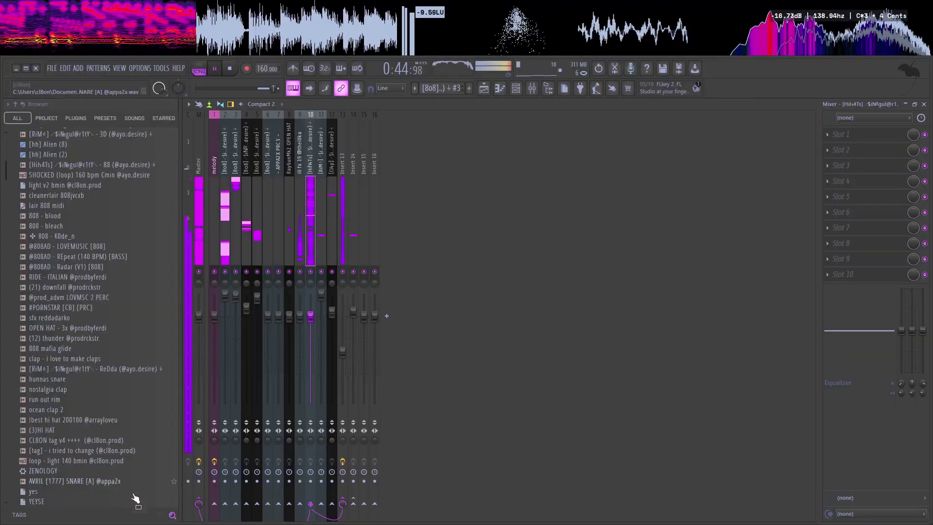
pyautogui.click(117, 517)
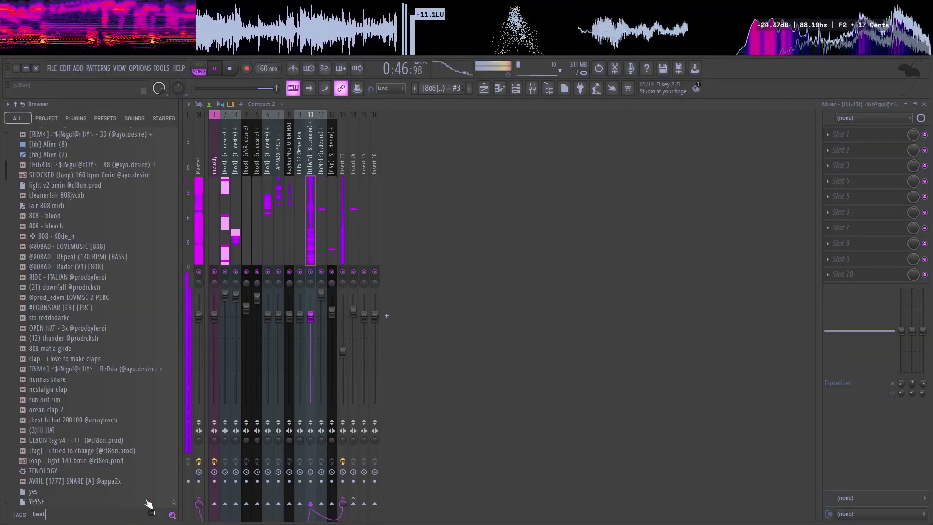
pyautogui.write('best')
pyautogui.moveTo(66, 155); pyautogui.dragTo(268, 145)
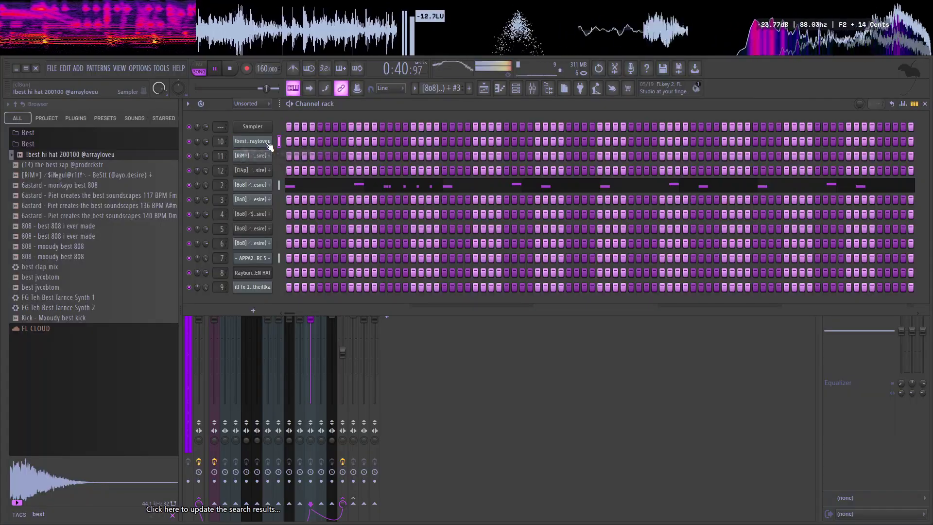
# Step: Load Fruity Limiter in slot 4 of the hi-hat track on mixer insert 10
pyautogui.click(532, 89)
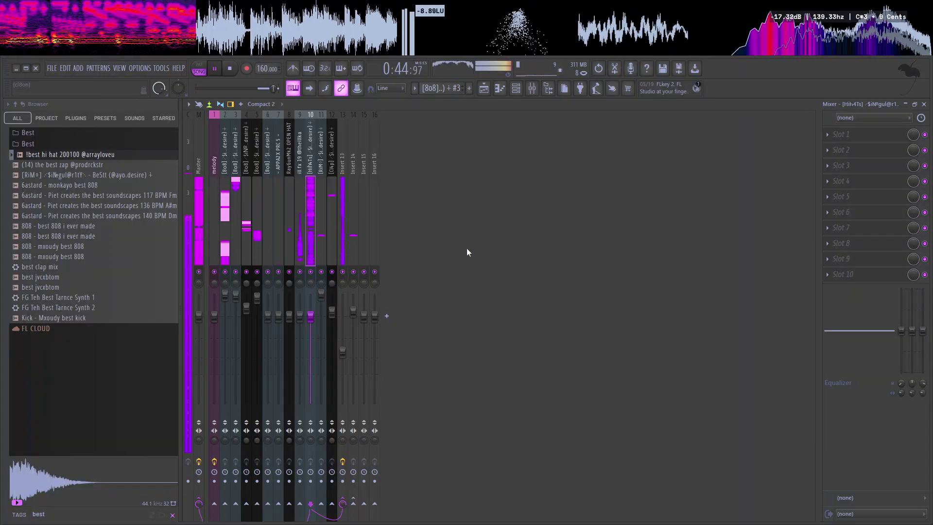
pyautogui.click(864, 190)
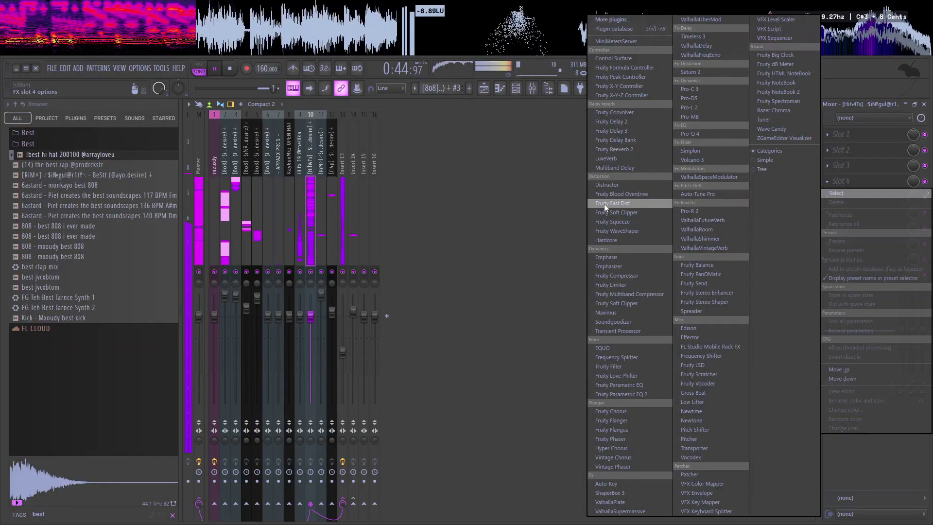
pyautogui.click(641, 286)
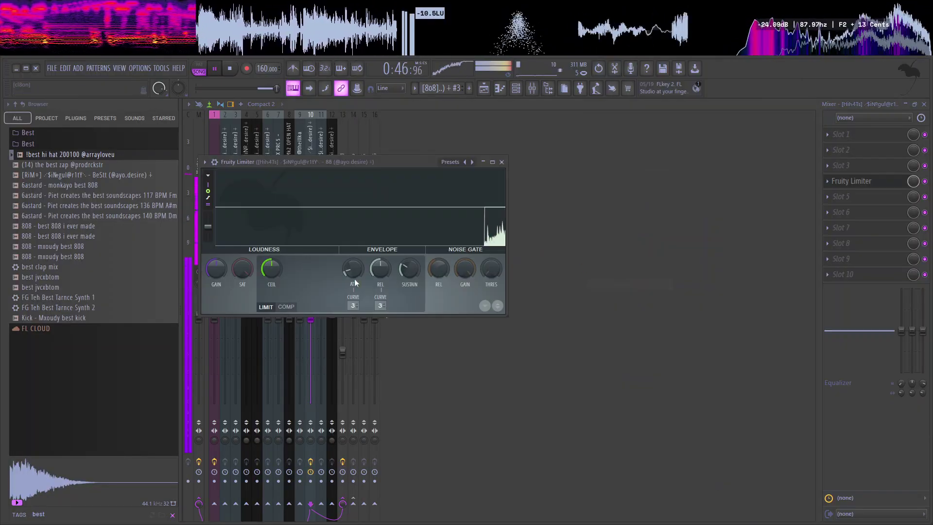
# Step: Lower the Fruity Limiter's ceiling on the hi-hat track
pyautogui.moveTo(273, 265); pyautogui.dragTo(273, 285)
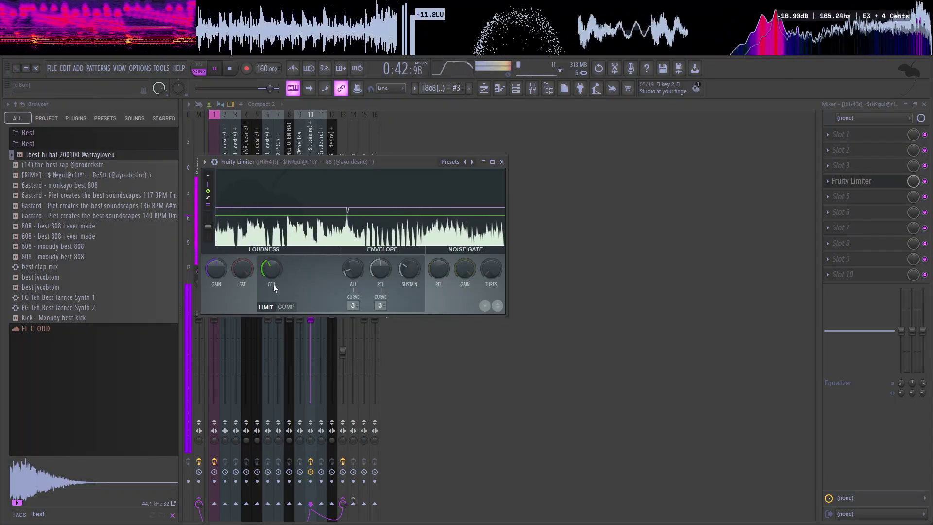
pyautogui.click(501, 162)
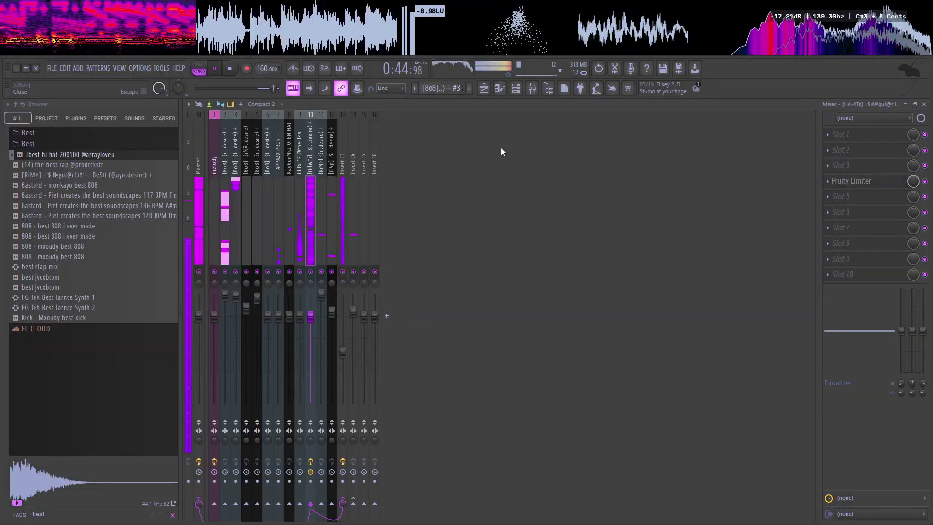
# Step: Stop playback and place the recent samples [tag] - i tried to change on Track 15 and CL8ON tag v4 ++++ on Track 16, from bar 1
pyautogui.click(483, 88)
pyautogui.moveTo(560, 109); pyautogui.dragTo(479, 113)
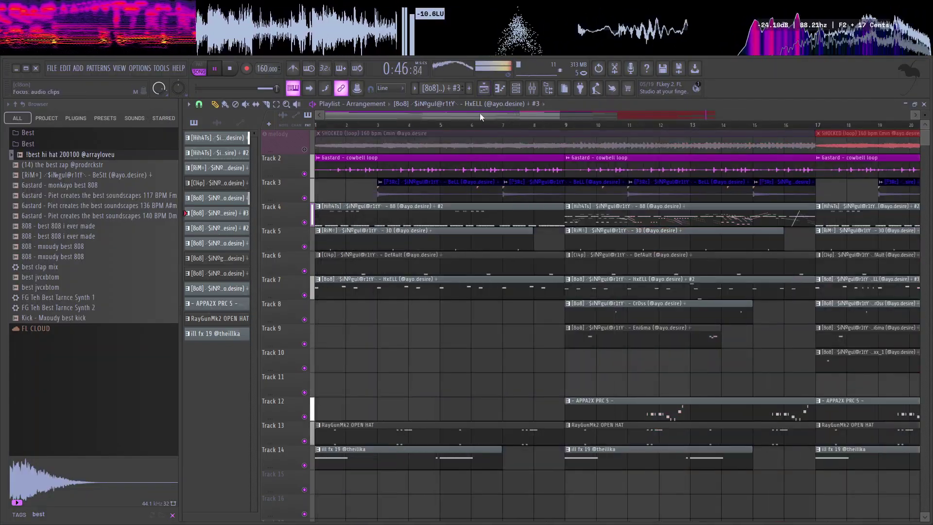
pyautogui.press('space')
pyautogui.moveTo(930, 184); pyautogui.dragTo(931, 187)
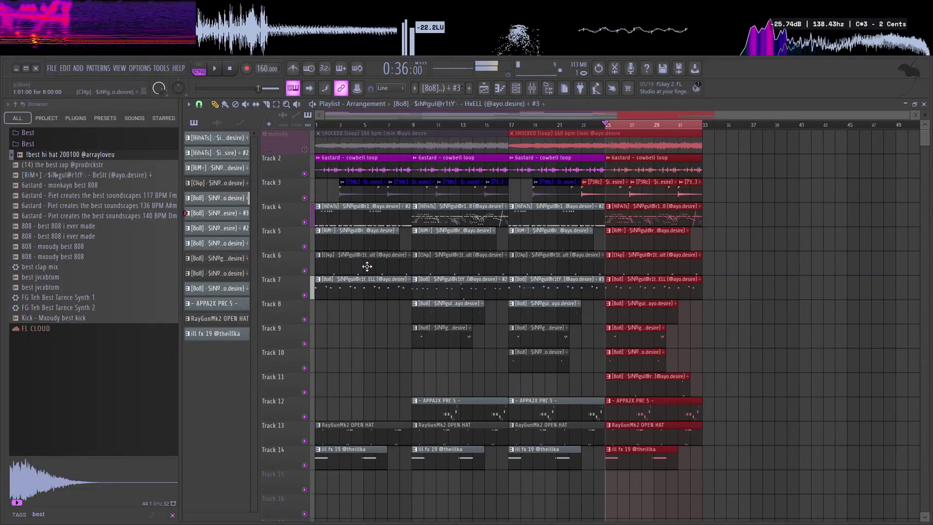
pyautogui.click(11, 120)
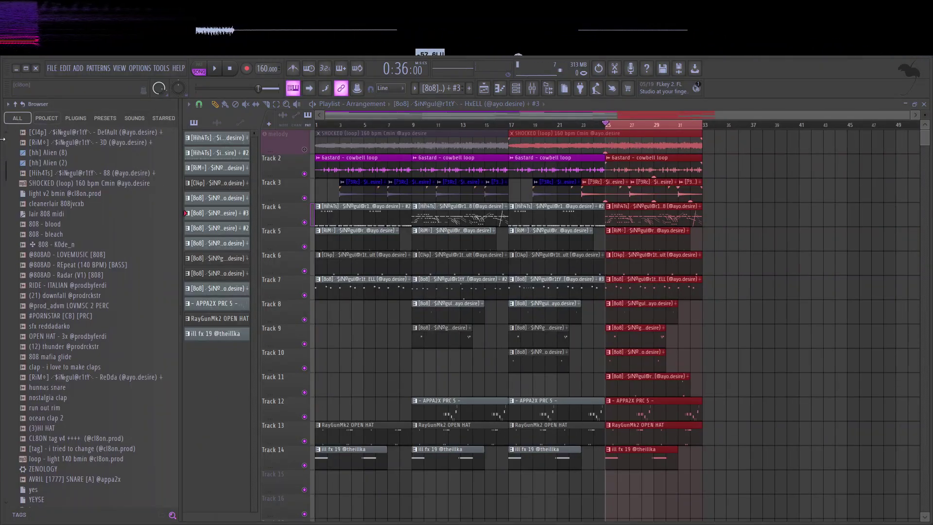
pyautogui.scroll(8, 88, 222)
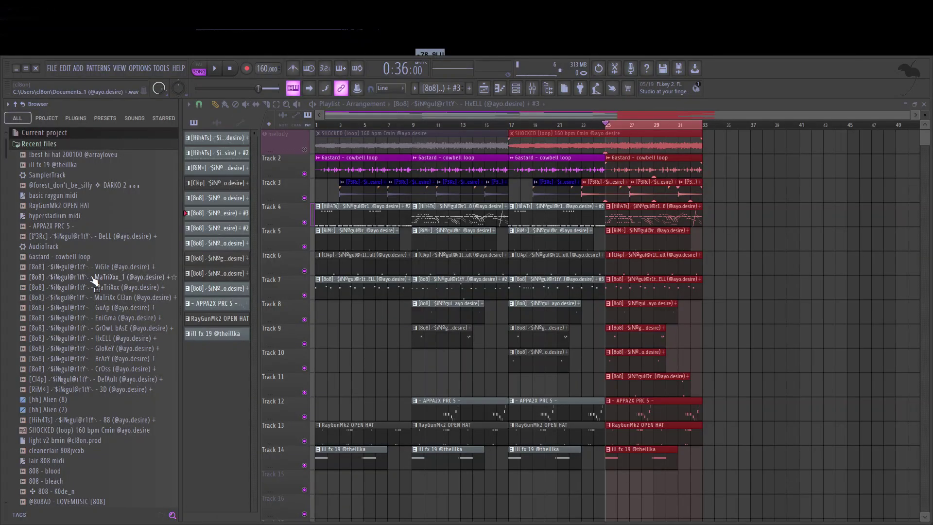
pyautogui.scroll(-2, 97, 283)
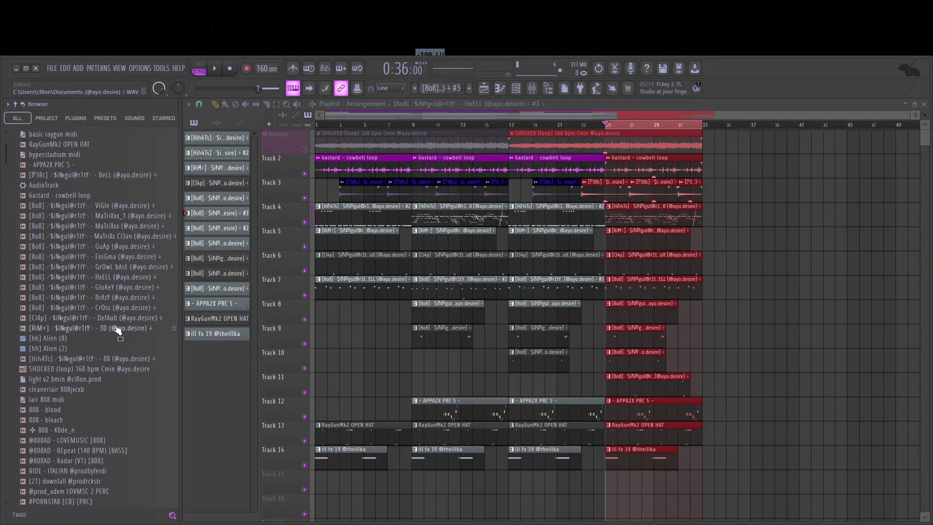
pyautogui.scroll(-2, 120, 332)
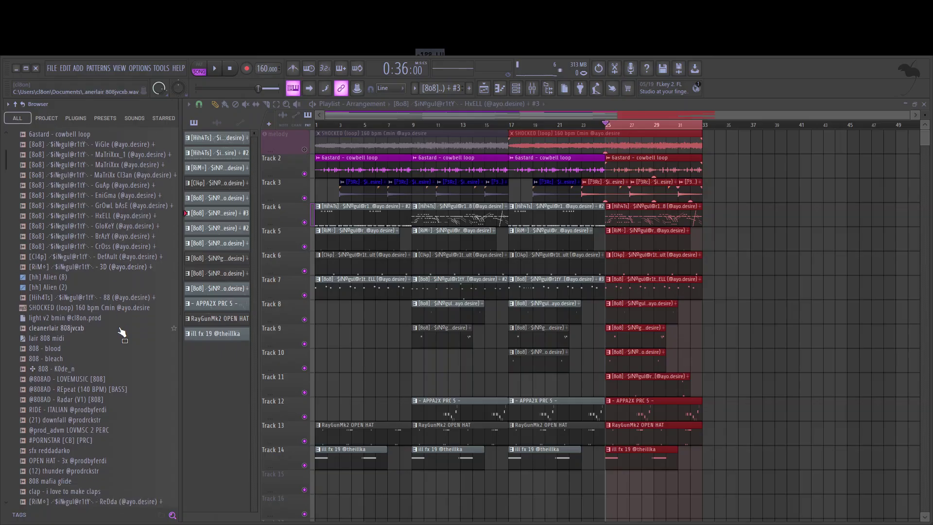
pyautogui.scroll(4, 122, 332)
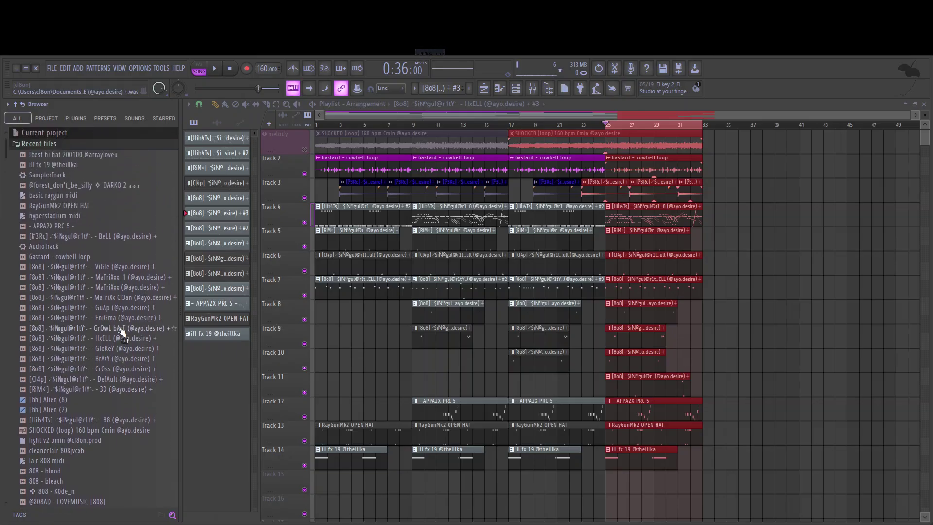
pyautogui.scroll(-4, 121, 330)
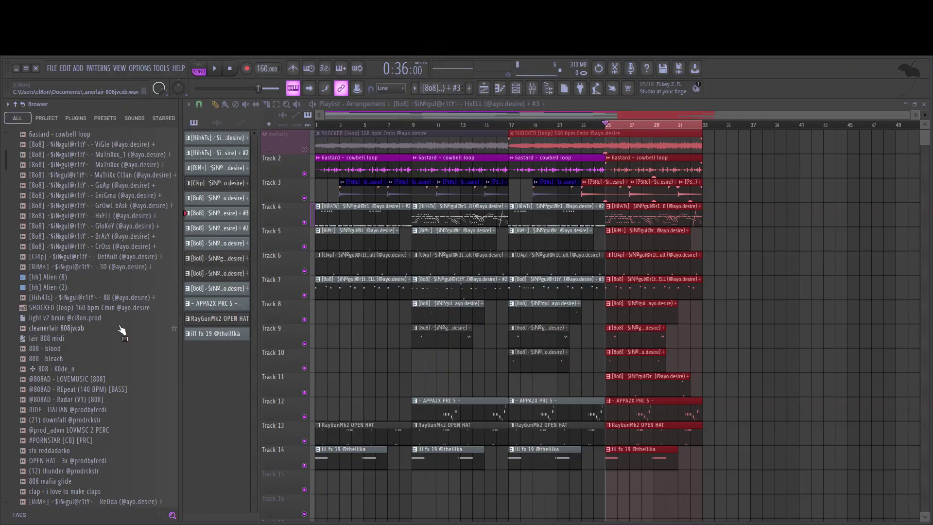
pyautogui.scroll(-6, 121, 330)
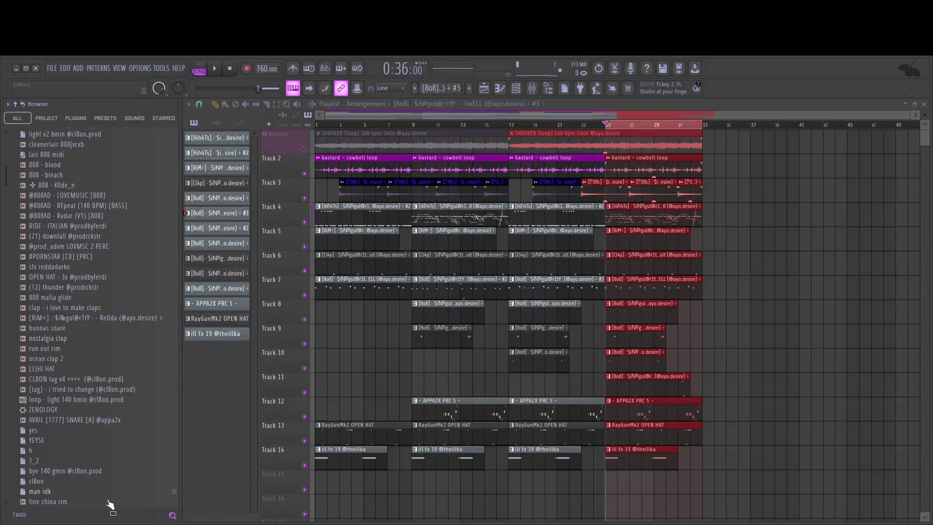
pyautogui.moveTo(73, 391); pyautogui.dragTo(343, 479)
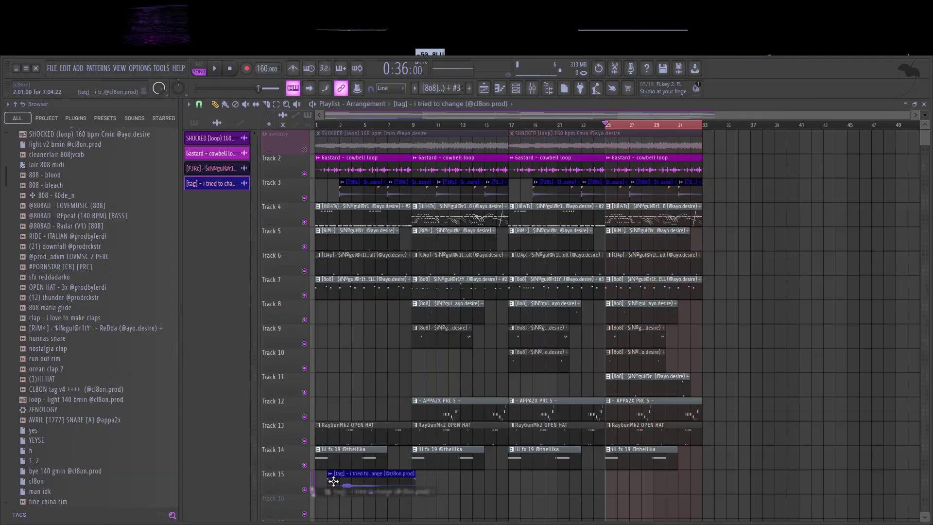
pyautogui.moveTo(121, 389); pyautogui.dragTo(326, 508)
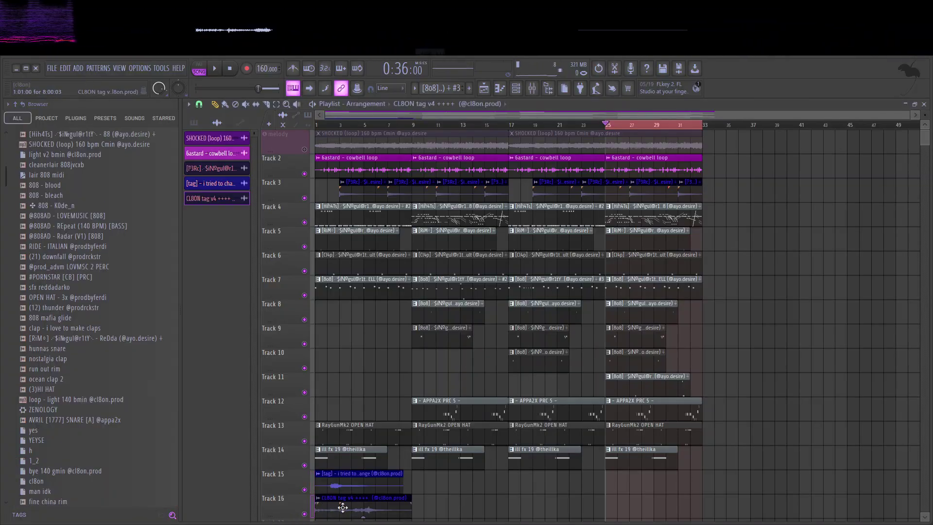
# Step: Play the arrangement from bar 1 to hear the two tags against the beat
pyautogui.doubleClick(340, 505)
pyautogui.press('space')
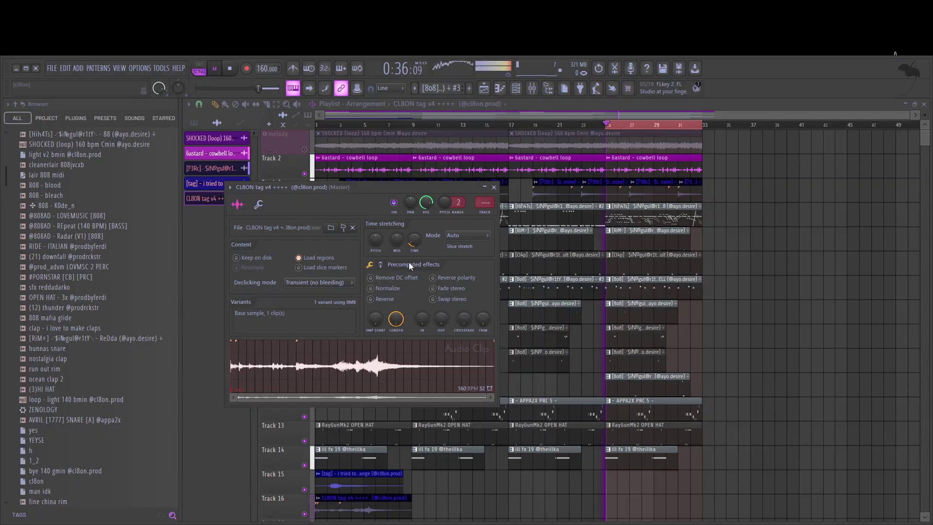
pyautogui.click(317, 125)
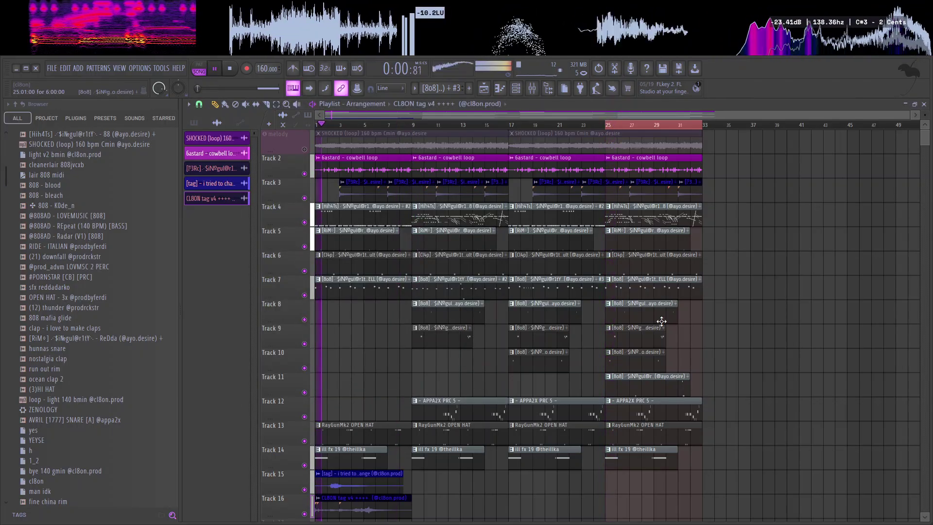
pyautogui.scroll(1, 305, 521)
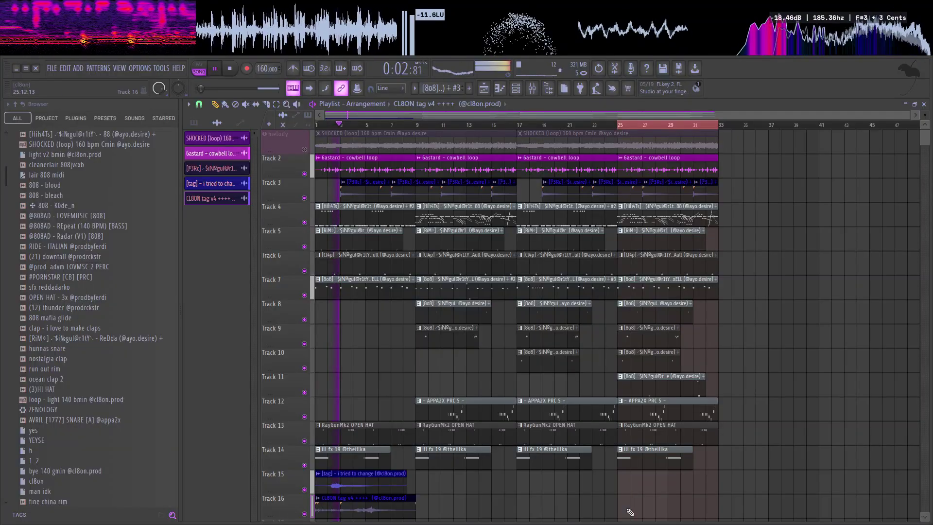
pyautogui.scroll(-1, 622, 498)
# Step: Try to autodetect the CL8ON tag clip's tempo for time stretching and replay the song from the start
pyautogui.doubleClick(363, 493)
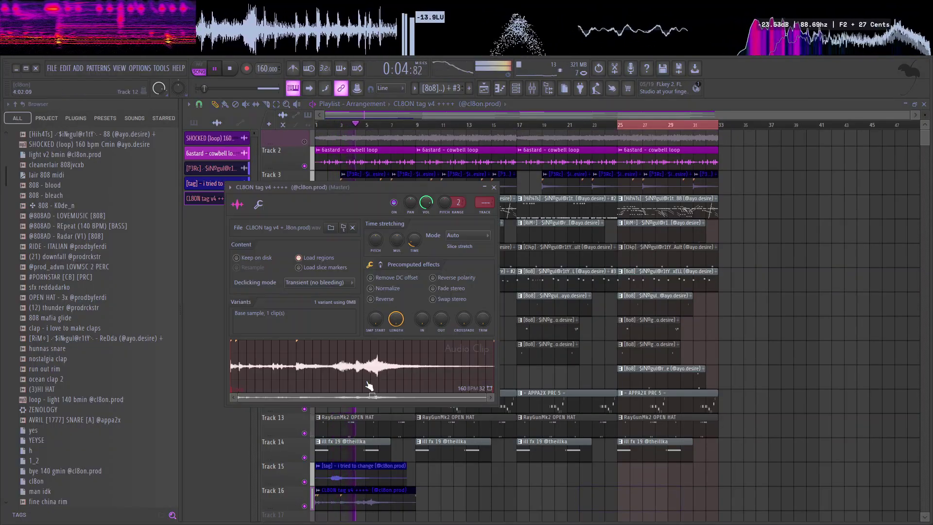
pyautogui.rightClick(420, 237)
pyautogui.click(426, 254)
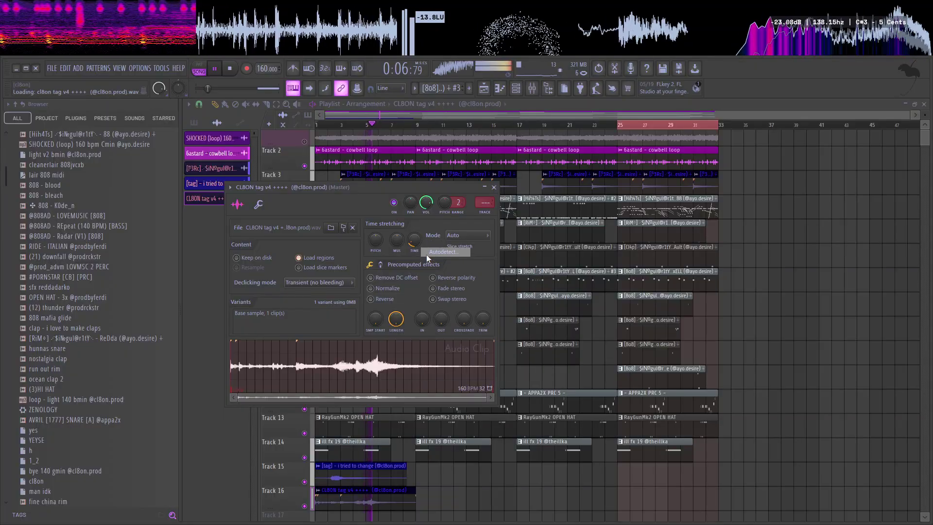
pyautogui.click(484, 275)
pyautogui.press('space')
pyautogui.press('space')
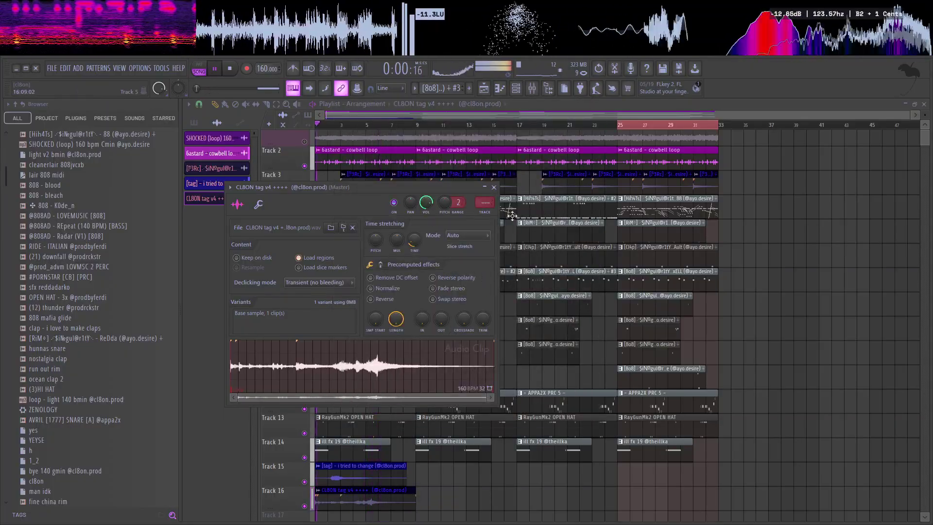
pyautogui.click(494, 187)
# Step: Set the playlist snap to 1/6 step and trim the start of the [tag] clip on Track 15, keeping it at bar 1
pyautogui.press('space')
pyautogui.scroll(3, 433, 205)
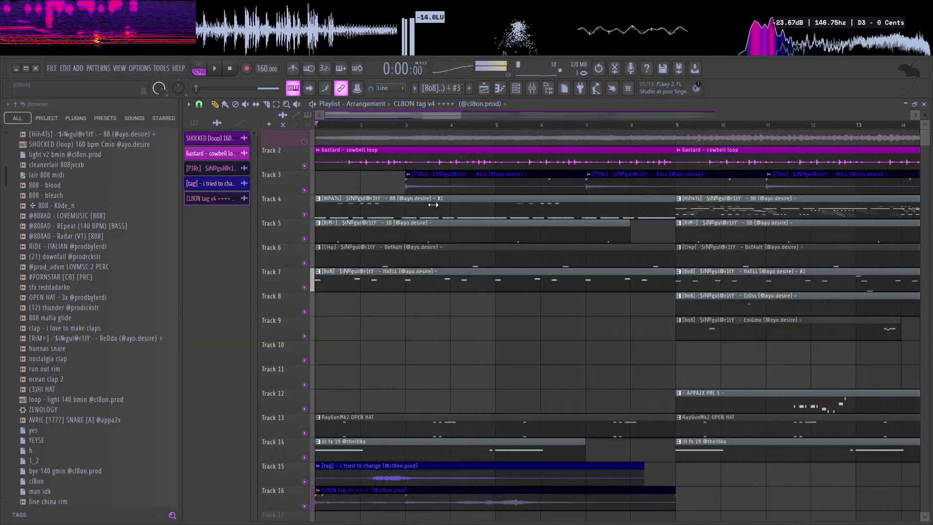
pyautogui.scroll(2, 433, 204)
pyautogui.press('space')
pyautogui.click(199, 104)
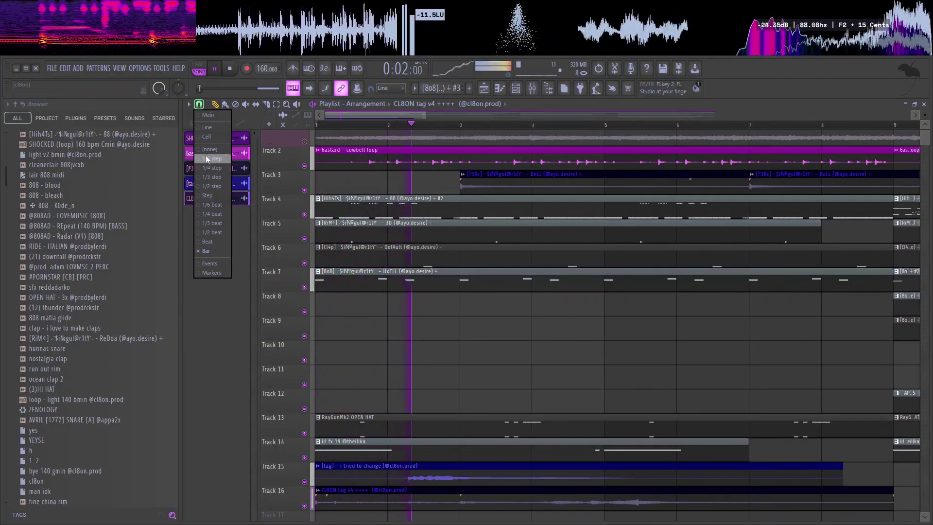
pyautogui.click(207, 158)
pyautogui.press('space')
pyautogui.press('space')
pyautogui.press('space')
pyautogui.press('space')
pyautogui.moveTo(354, 469); pyautogui.dragTo(343, 486)
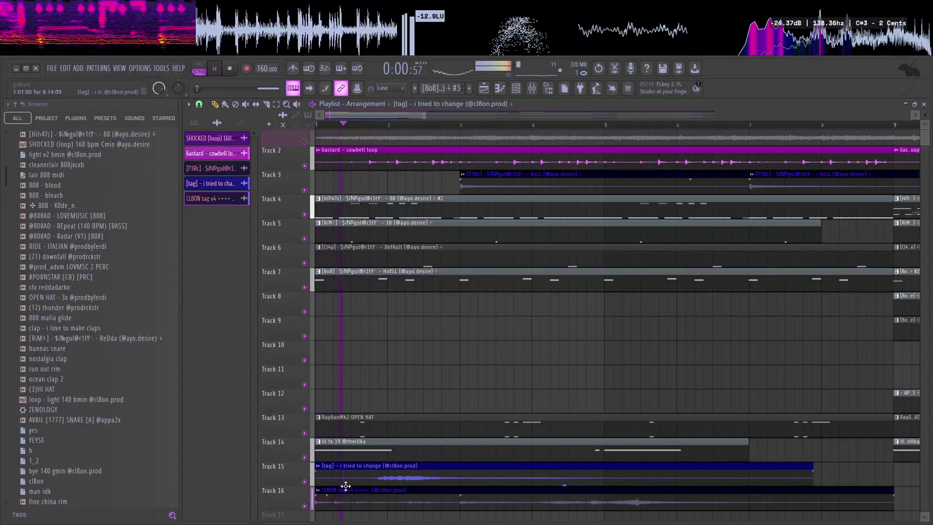
# Step: Set the CL8ON tag clip's time-stretching mode to Stretch
pyautogui.doubleClick(320, 482)
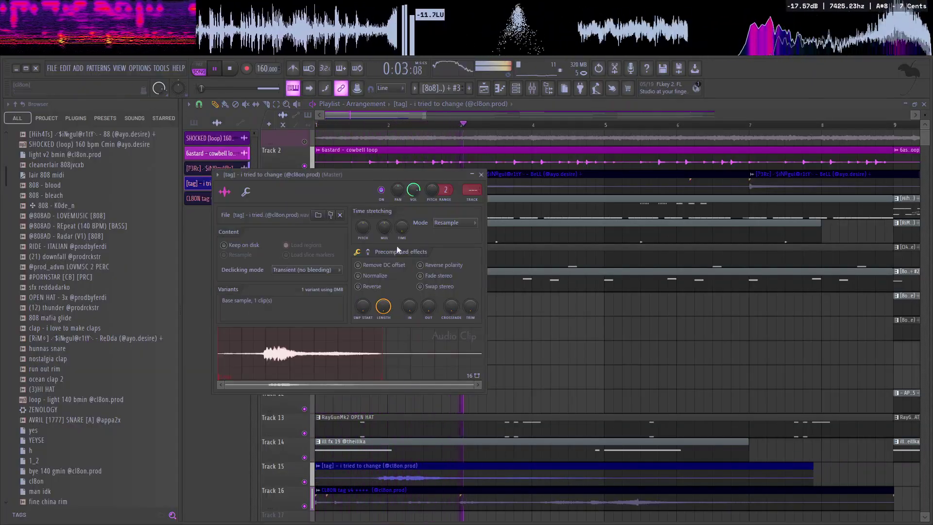
pyautogui.doubleClick(576, 491)
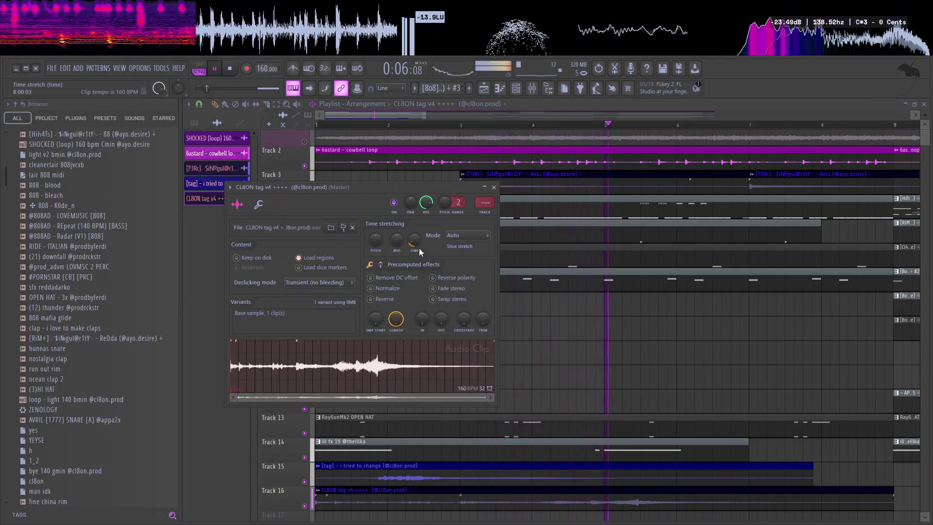
pyautogui.click(466, 235)
pyautogui.click(465, 264)
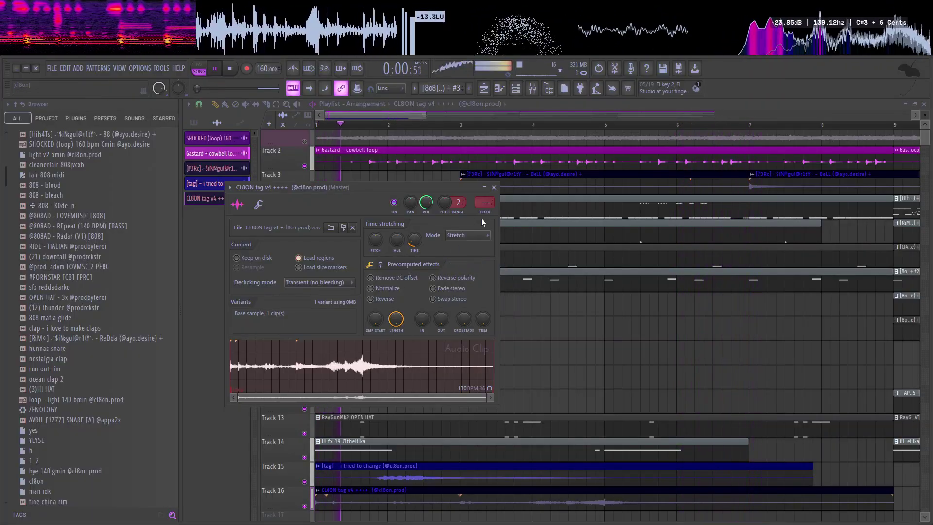
pyautogui.click(494, 187)
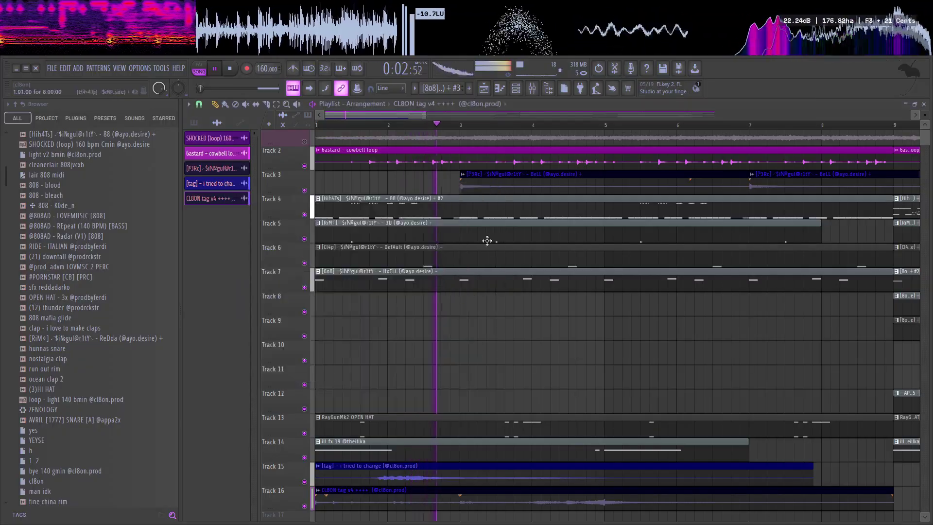
pyautogui.doubleClick(415, 486)
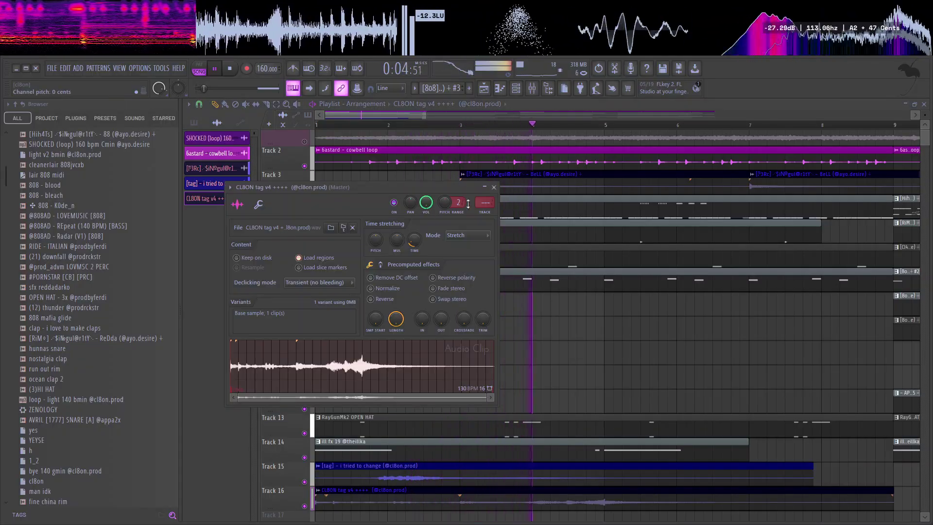
pyautogui.click(494, 187)
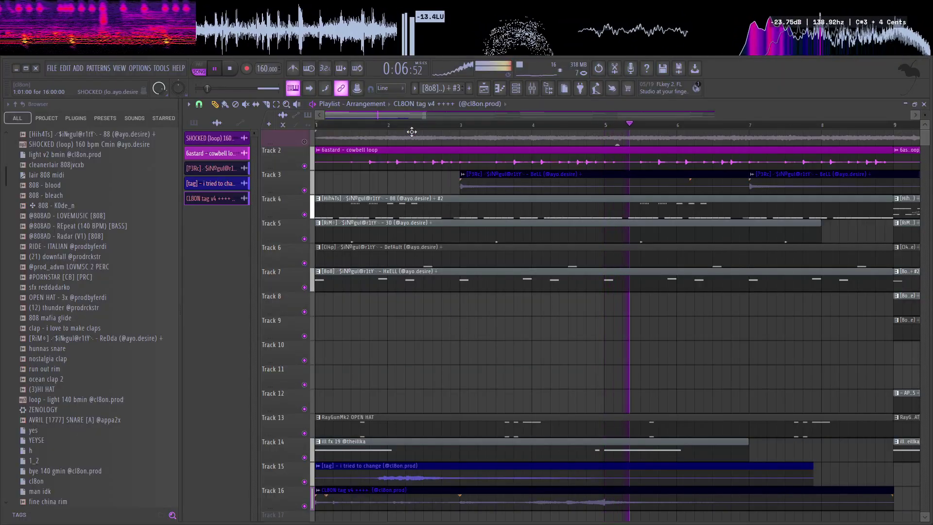
# Step: Locate the SHOCKED melody loop's folder in the browser and place its !!tag ayo.desire [new] sample on Track 11
pyautogui.moveTo(428, 116); pyautogui.dragTo(658, 115)
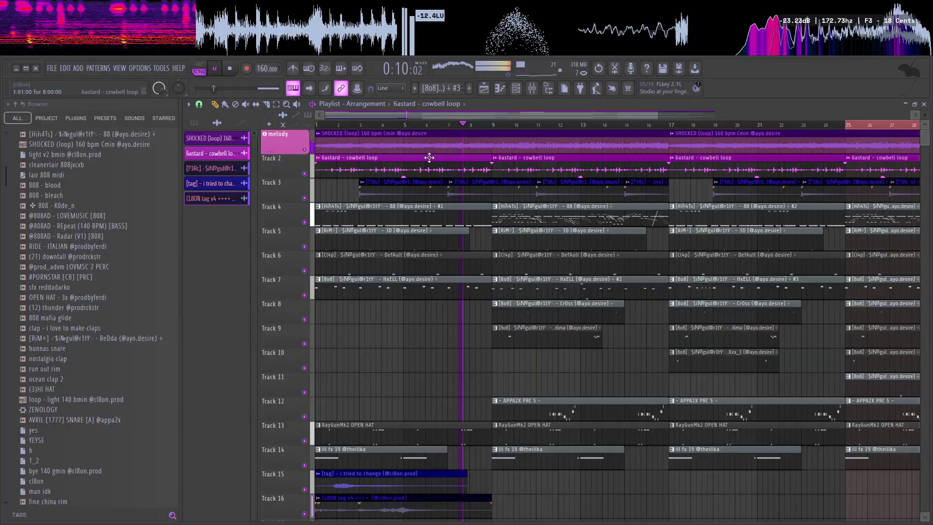
pyautogui.click(422, 144)
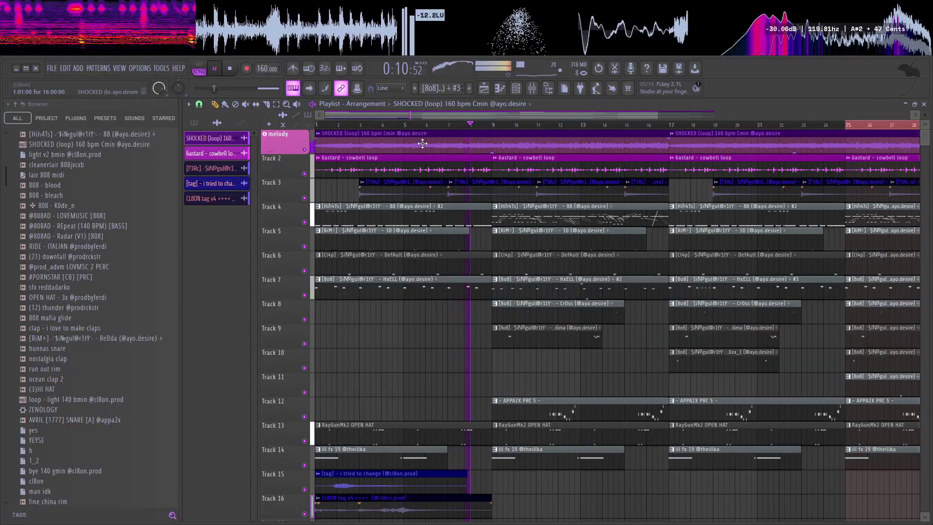
pyautogui.doubleClick(422, 143)
pyautogui.click(342, 228)
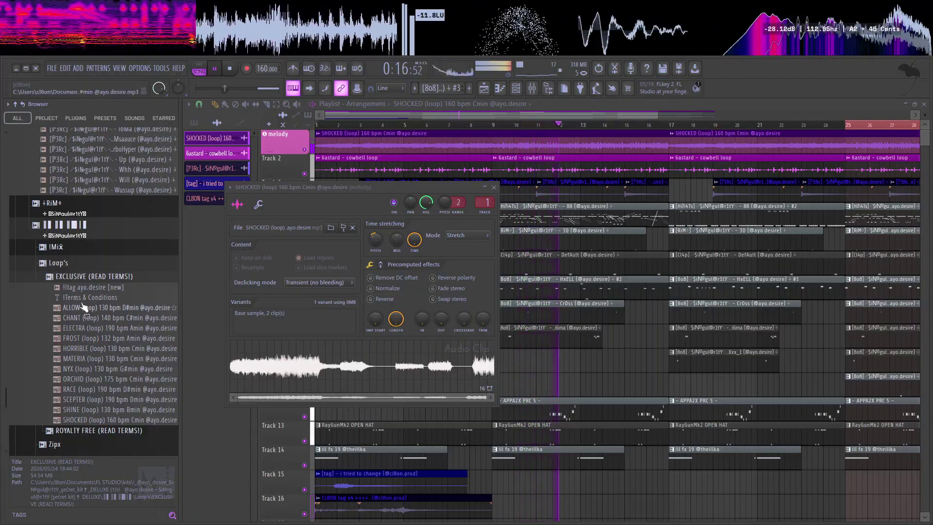
pyautogui.moveTo(93, 287); pyautogui.dragTo(411, 395)
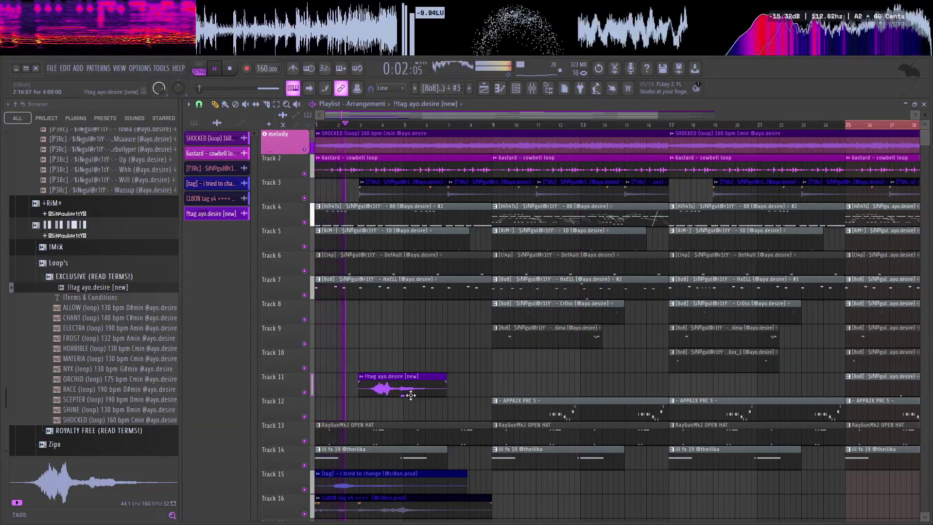
# Step: Set the snap to Bar, move the !!tag ayo.desire [new] clip to bar 2, lower its gain and play from there
pyautogui.click(199, 104)
pyautogui.click(214, 251)
pyautogui.moveTo(365, 389); pyautogui.dragTo(343, 389)
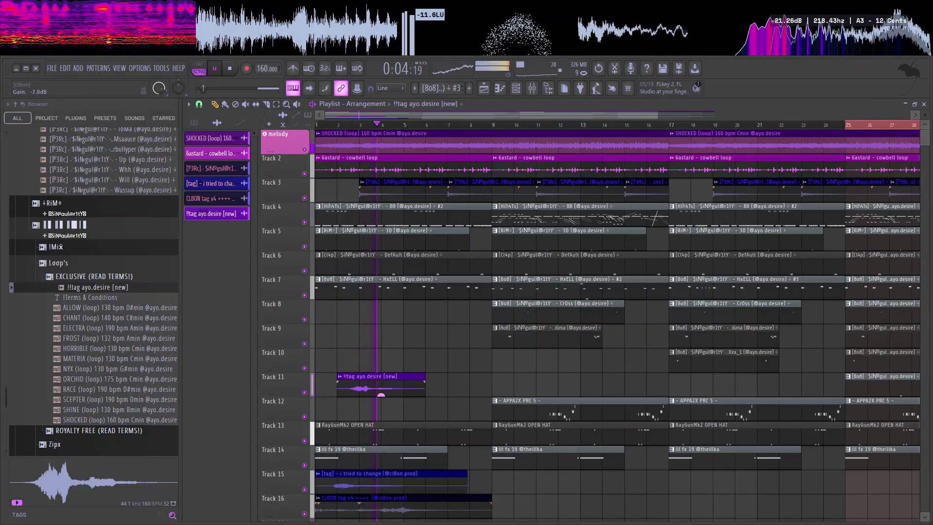
pyautogui.click(342, 127)
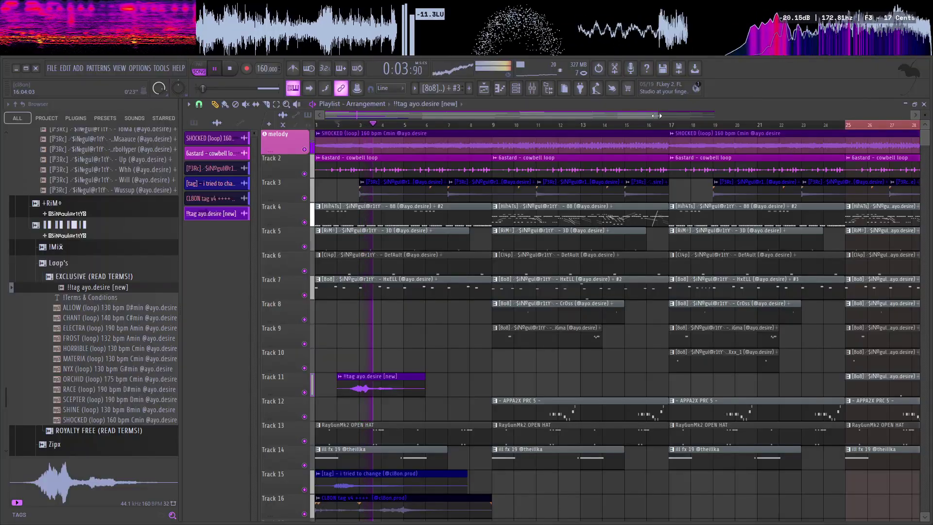
# Step: Duplicate the entire 32-bar playlist arrangement directly after itself, starting at bar 33
pyautogui.moveTo(657, 115); pyautogui.dragTo(836, 156)
pyautogui.hotkey('ctrl', 'a')
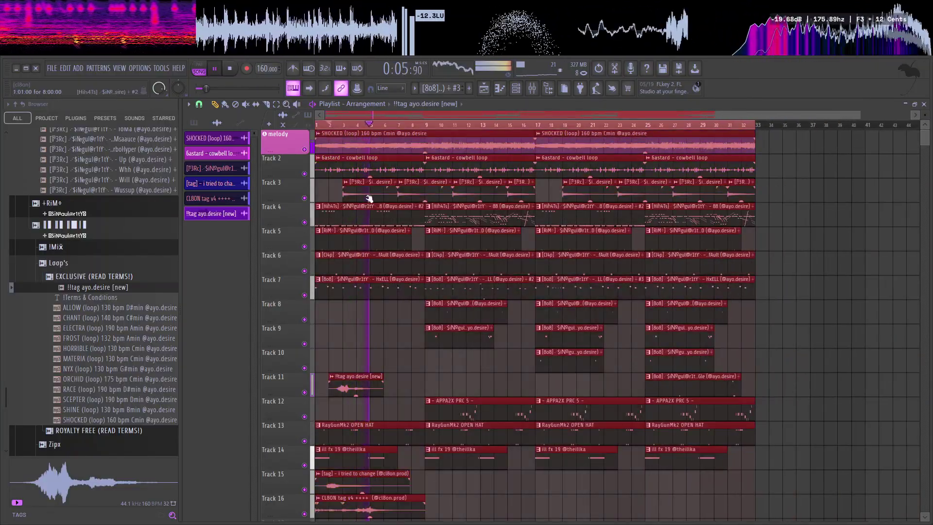
pyautogui.hotkey('ctrl', 'b')
pyautogui.scroll(-1, 814, 486)
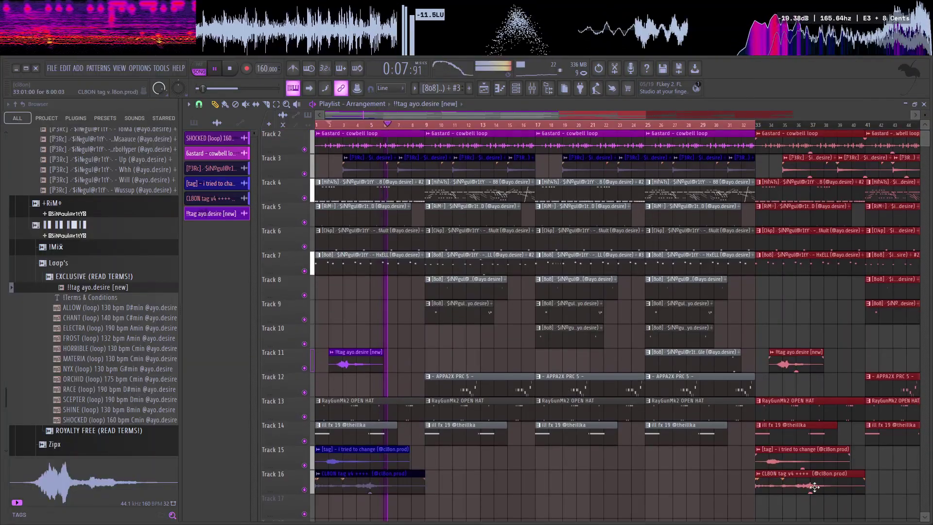
# Step: Delete the duplicated tag clips on Tracks 15, 16 and 11 in the second half of the arrangement
pyautogui.rightClick(805, 456)
pyautogui.rightClick(804, 477)
pyautogui.rightClick(787, 357)
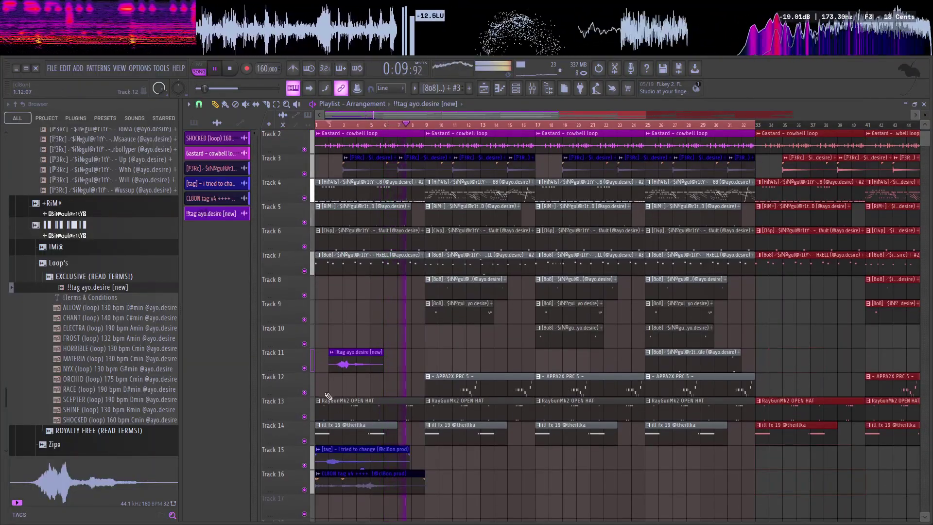
# Step: Place the [tag] - i tried to change clip on Track 15 at bar 32, just before the second half
pyautogui.moveTo(747, 461); pyautogui.dragTo(760, 460)
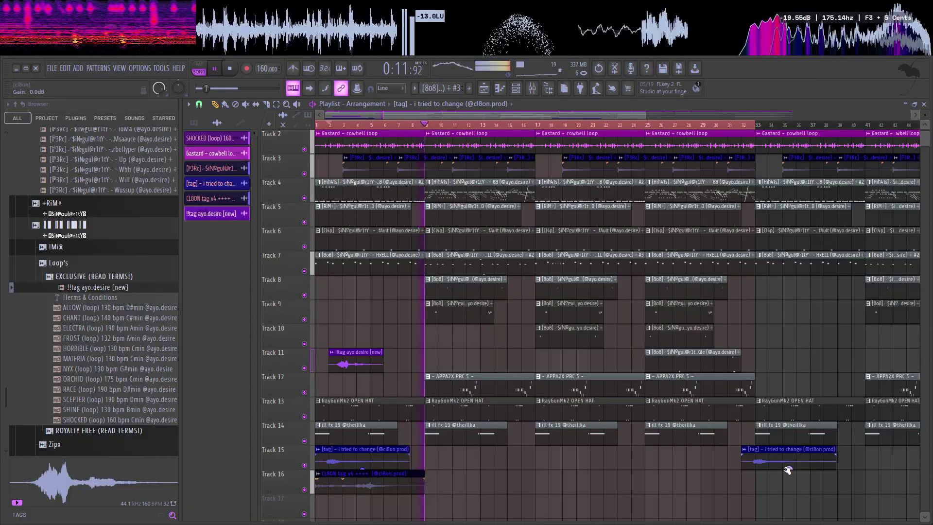
pyautogui.scroll(-2, 782, 486)
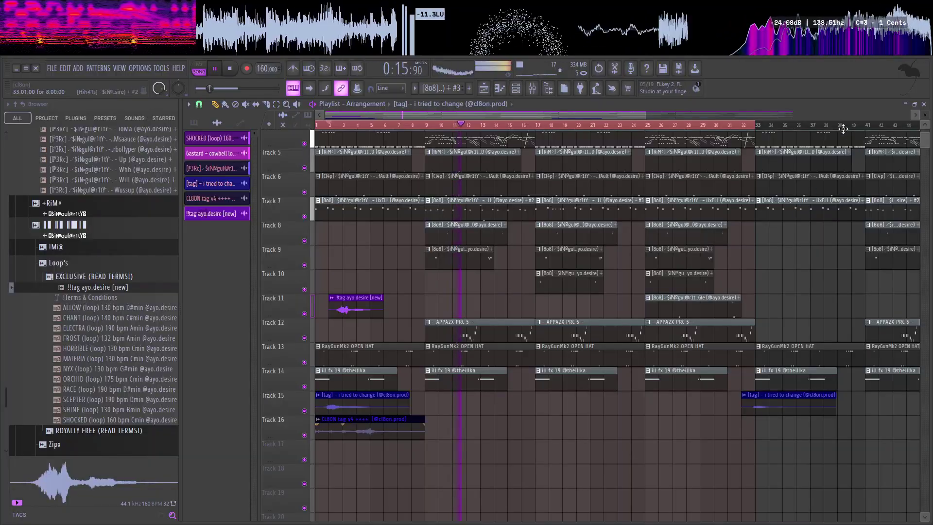
pyautogui.scroll(3, 919, 131)
# Step: Select all playlist clips, restore the maximized playlist window to its smaller size and close the mixer behind it
pyautogui.hotkey('ctrl', 'a')
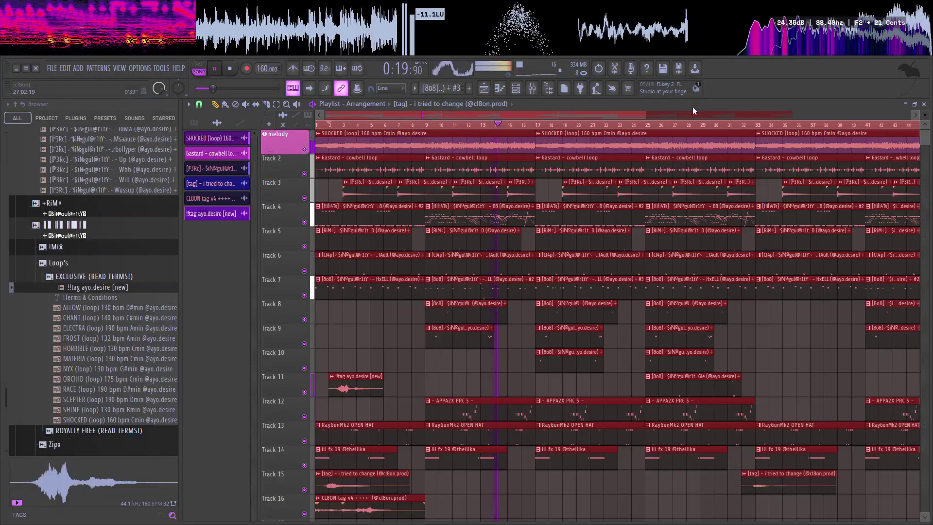
pyautogui.doubleClick(720, 103)
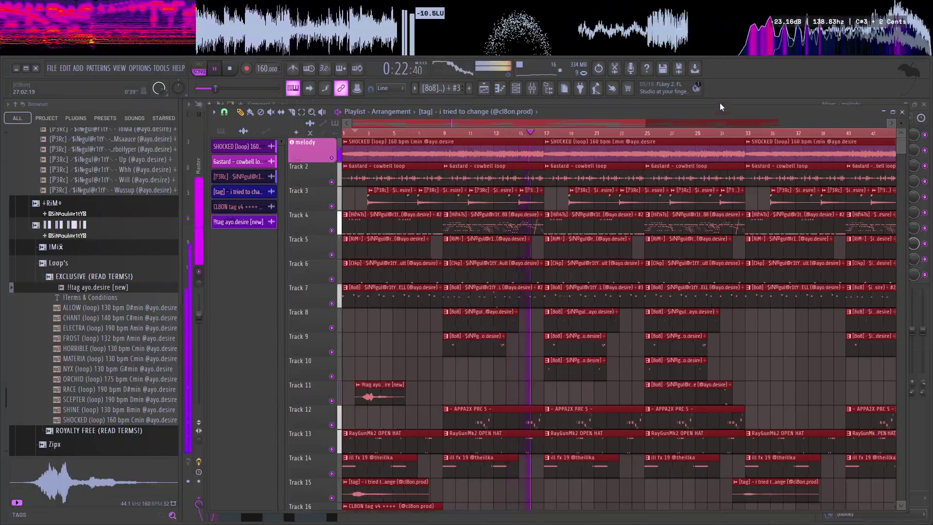
pyautogui.click(925, 108)
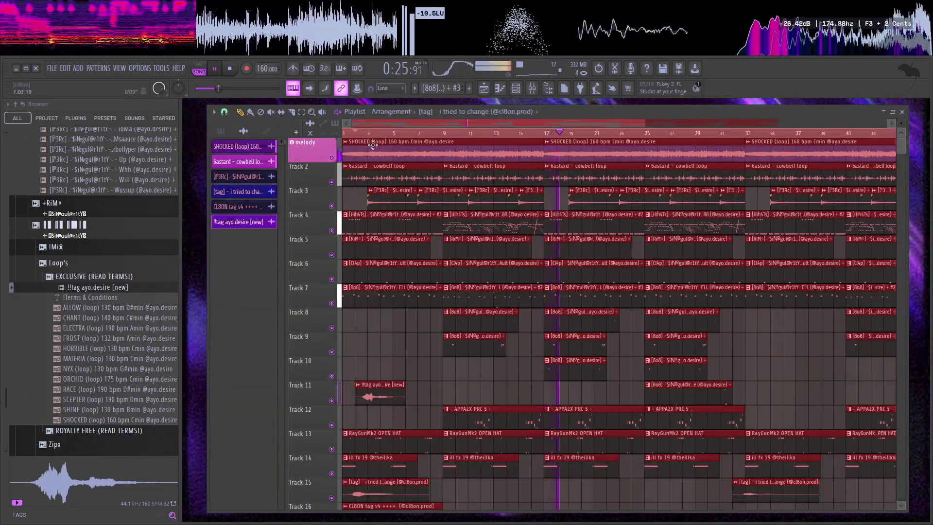
# Step: Search the browser for tr4 and show the TR4NSCEND V2 kit folder
pyautogui.scroll(15, 156, 313)
pyautogui.scroll(20, 156, 316)
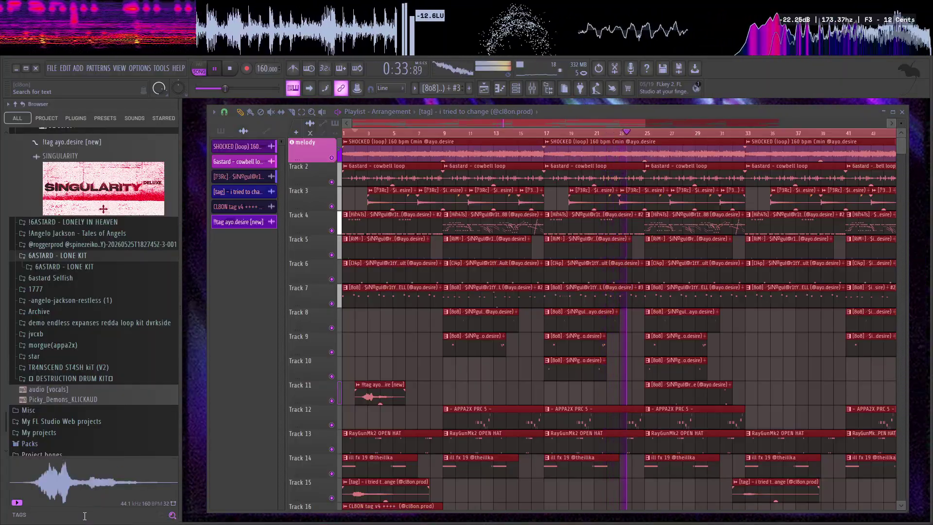
pyautogui.write('tr4')
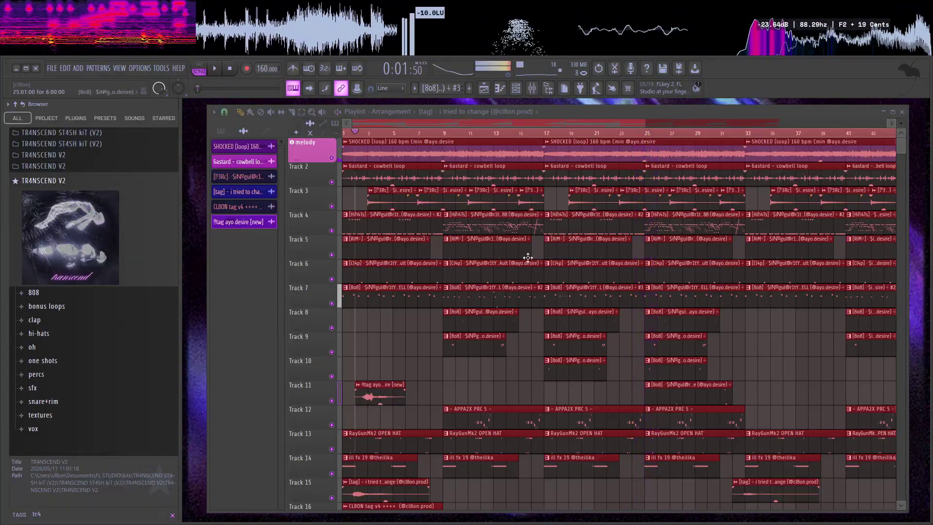
# Step: Stop playback, clear the clip selection and move the playhead to bar 10
pyautogui.press('space')
pyautogui.click(479, 133)
pyautogui.moveTo(478, 133); pyautogui.dragTo(467, 137)
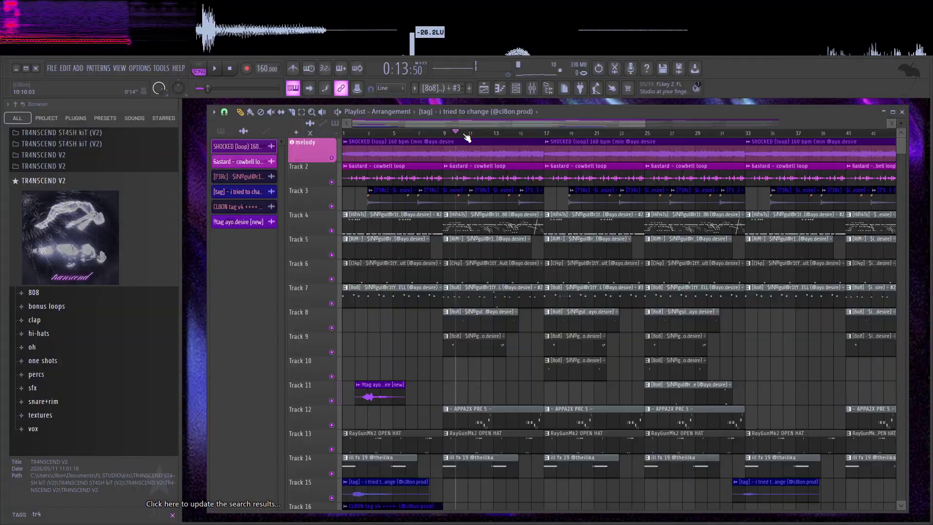
pyautogui.press('space')
# Step: Play the full arrangement from the start with the playlist zoomed in, view the mixer during playback, and stop at the end
pyautogui.scroll(3, 346, 174)
pyautogui.scroll(5, 347, 174)
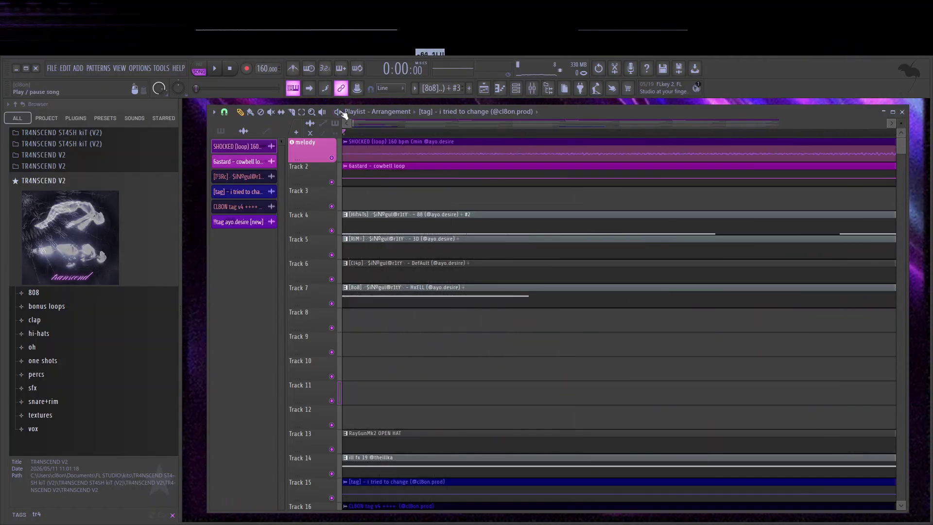
pyautogui.press('space')
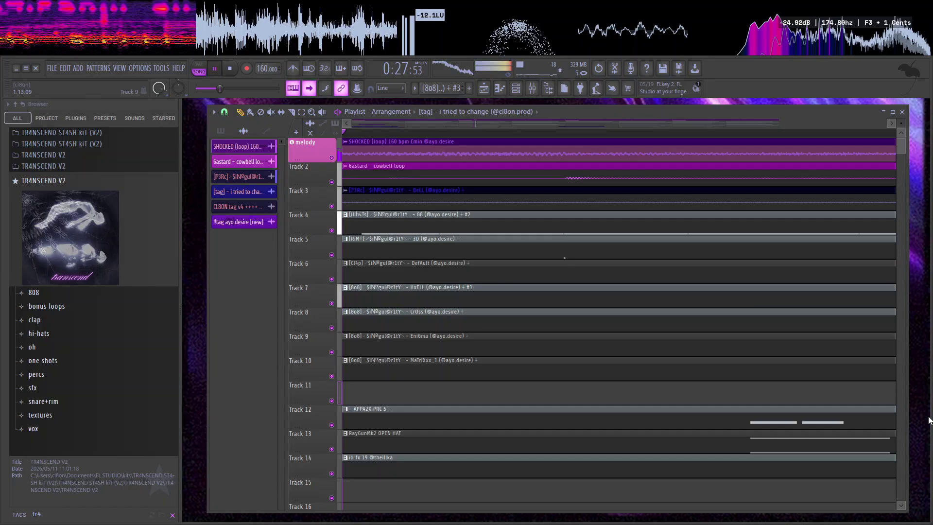
pyautogui.press('F9')
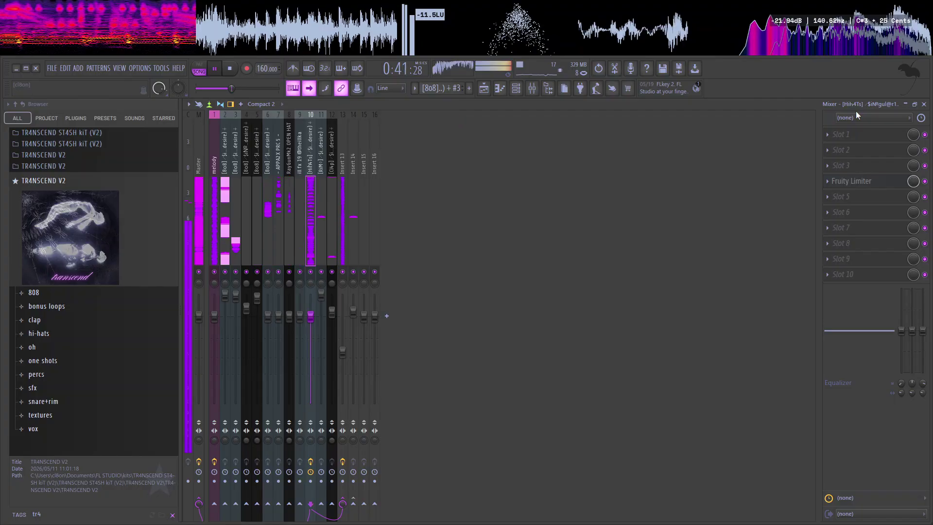
pyautogui.press('F9')
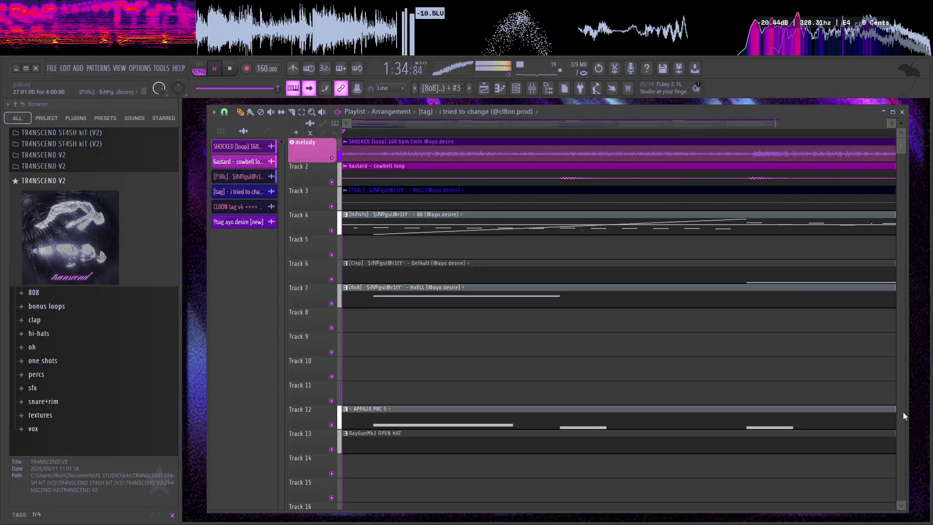
pyautogui.press('space')
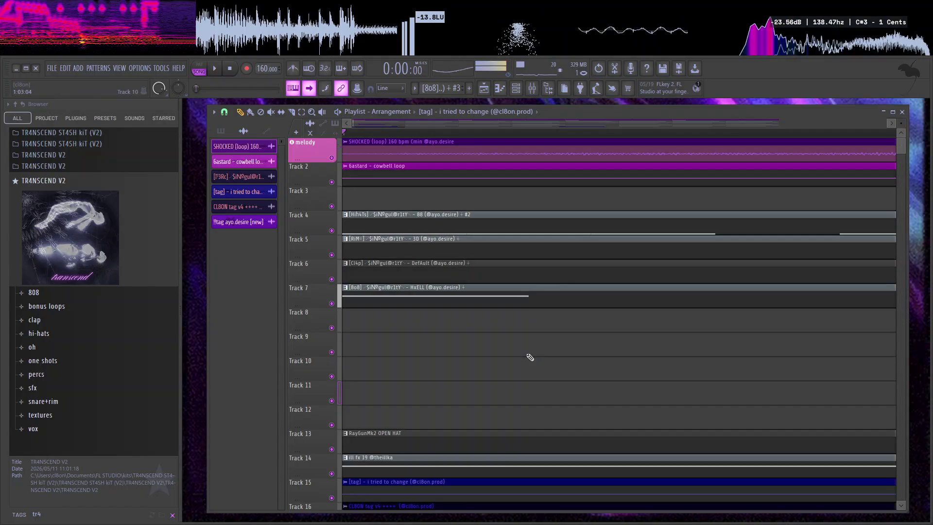